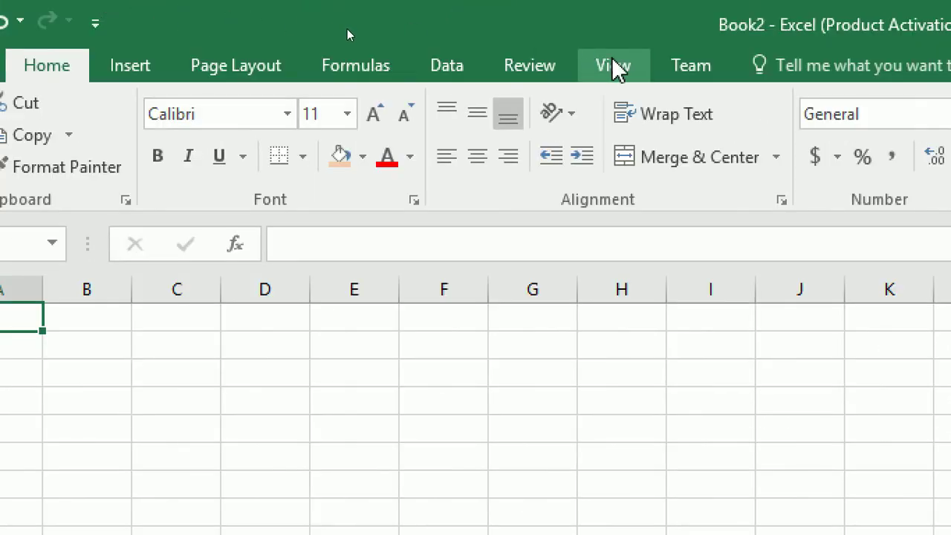
Open the Record Macro dialog from the View tab's Macros menu.
click(612, 62)
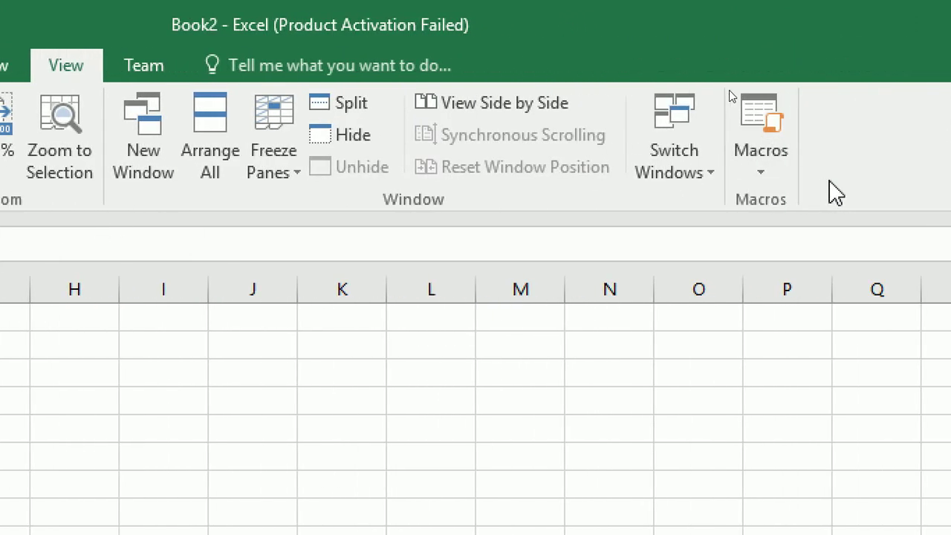
click(768, 175)
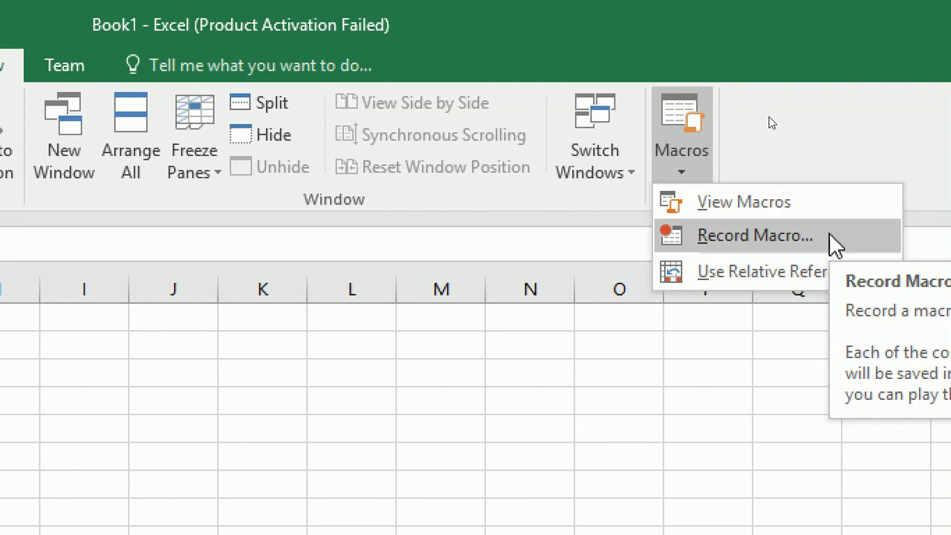
click(755, 235)
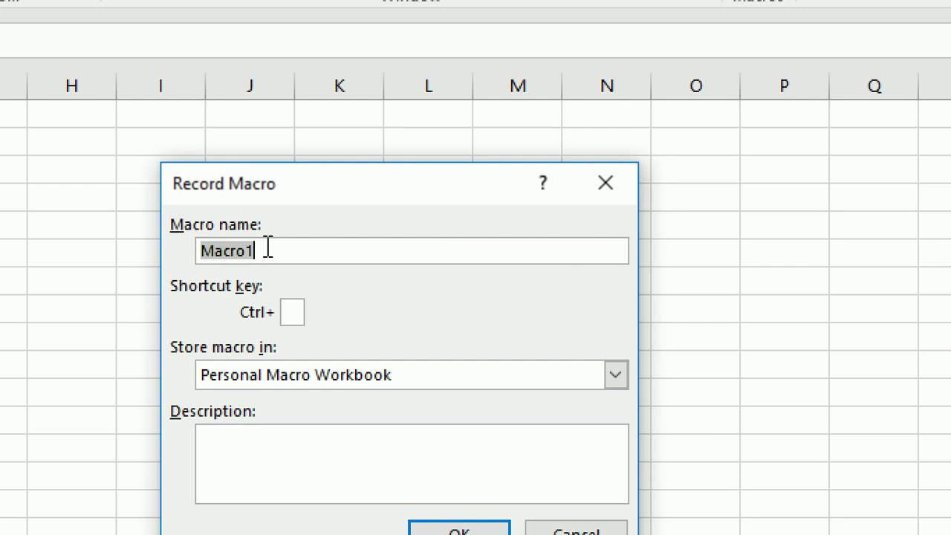
Name the macro DemoMacro and give it the shortcut Ctrl+Shift+Q.
click(267, 250)
key(BackSpace)
key(Left)
key(Left)
key(Left)
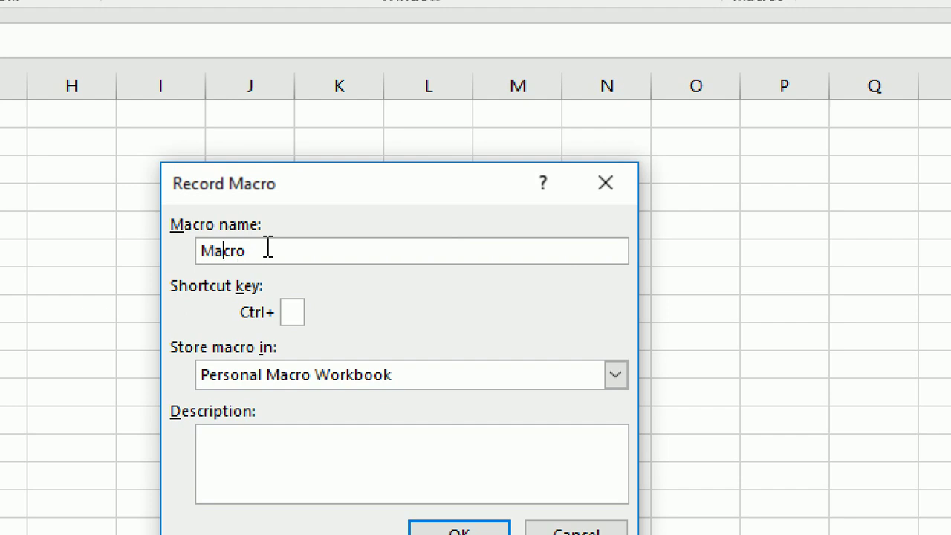
key(Home)
text(Demo)
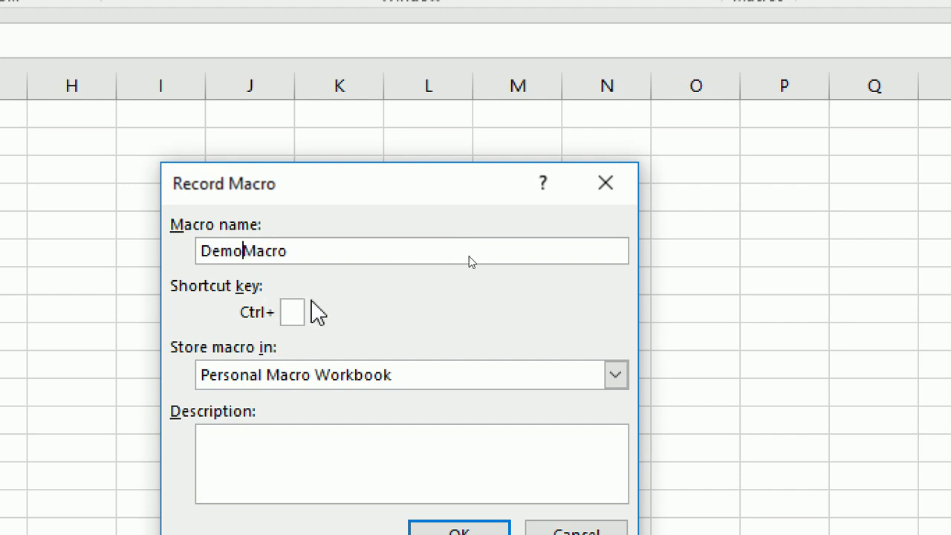
click(291, 314)
text(U)
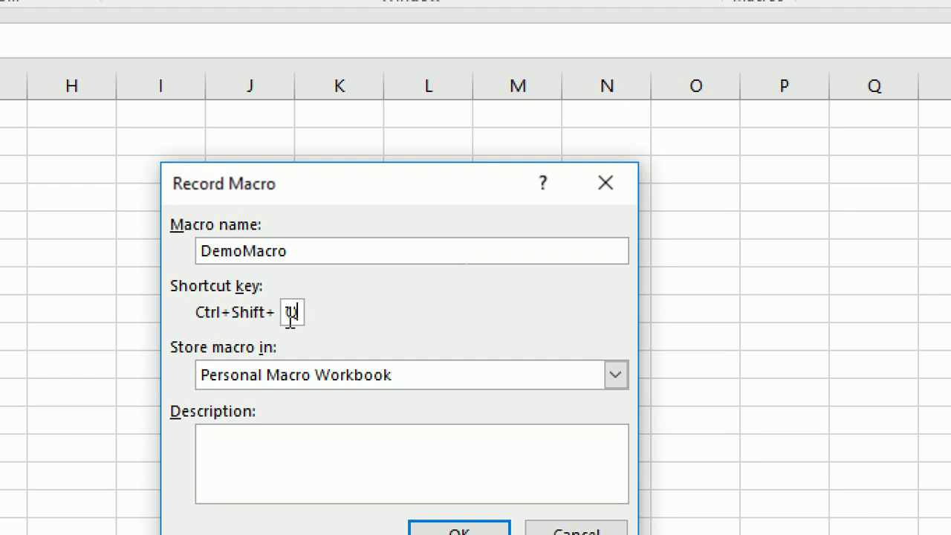
key(shift+q)
Store the macro in This Workbook and start recording.
click(612, 383)
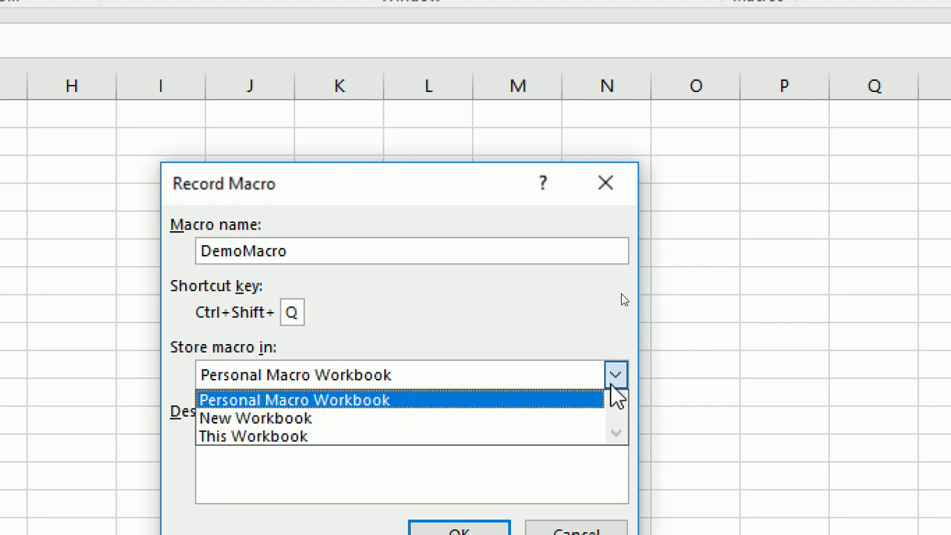
click(357, 439)
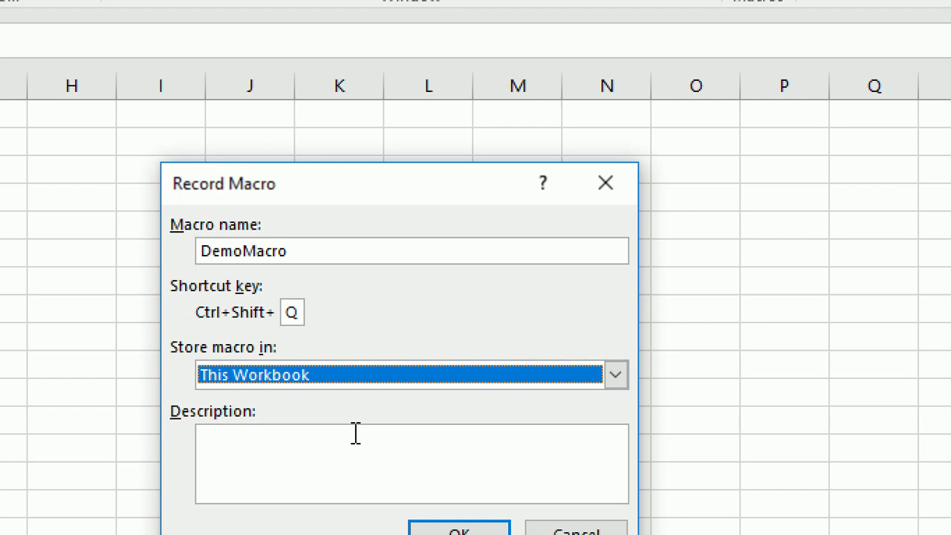
click(365, 377)
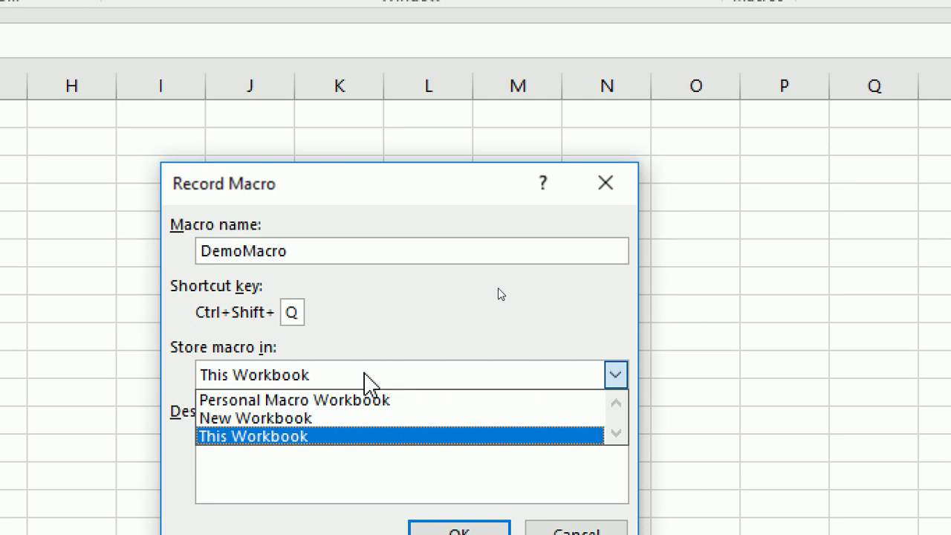
click(284, 421)
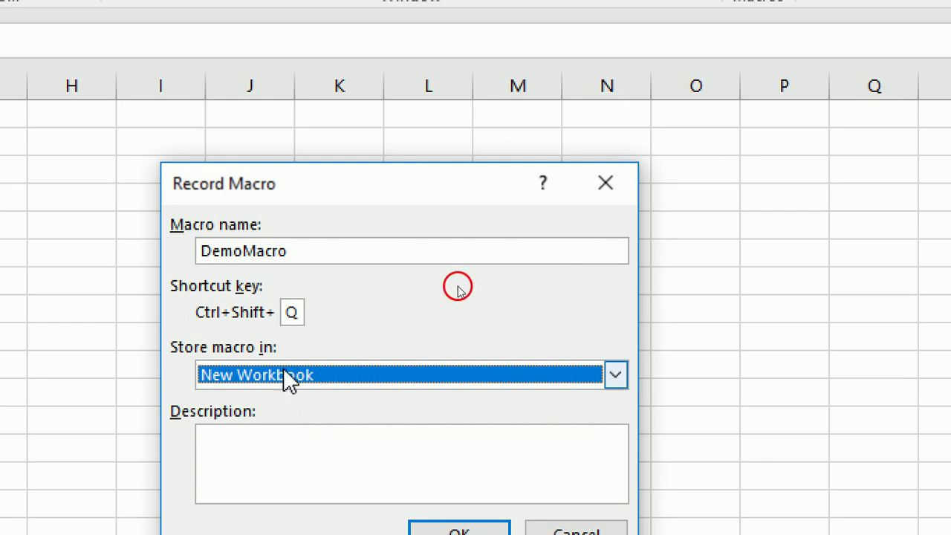
click(288, 379)
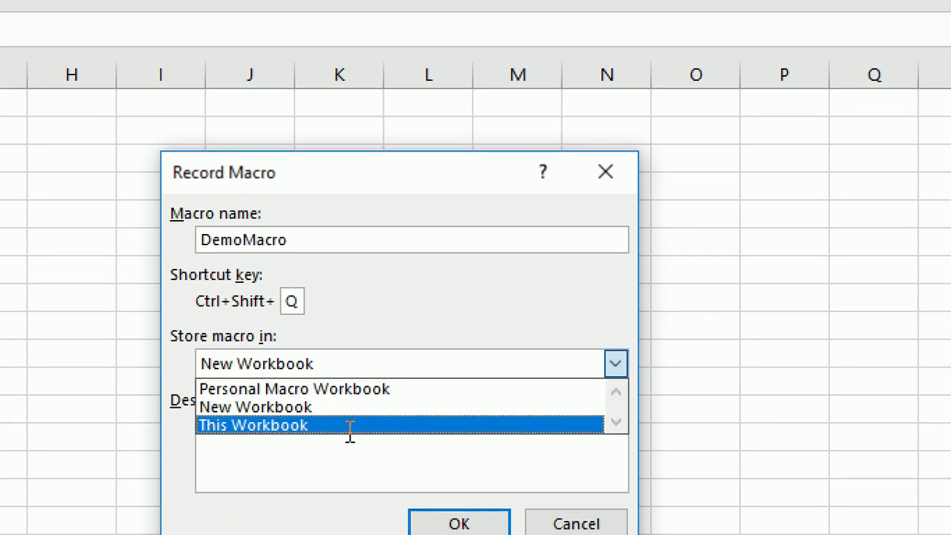
click(275, 425)
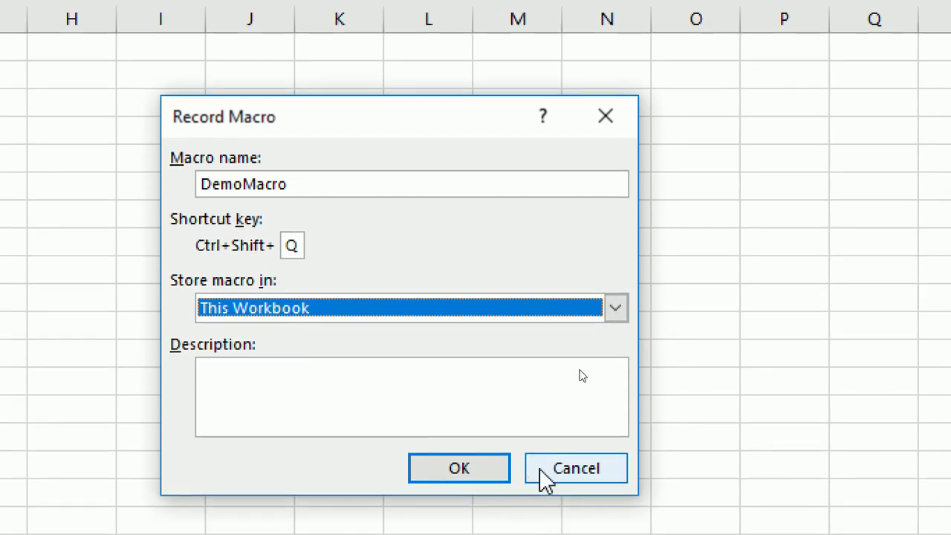
click(494, 471)
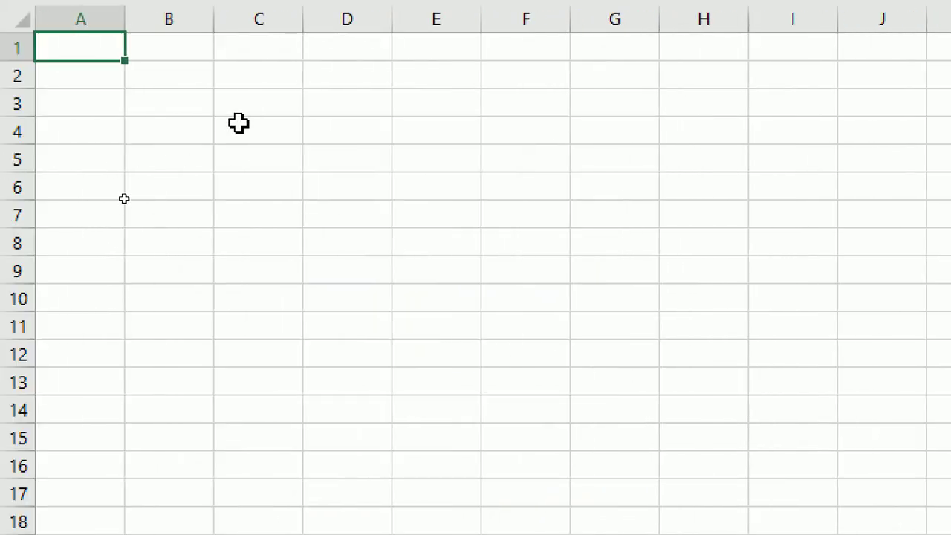
Enter the title 'Product Detail' in cell C3.
click(236, 109)
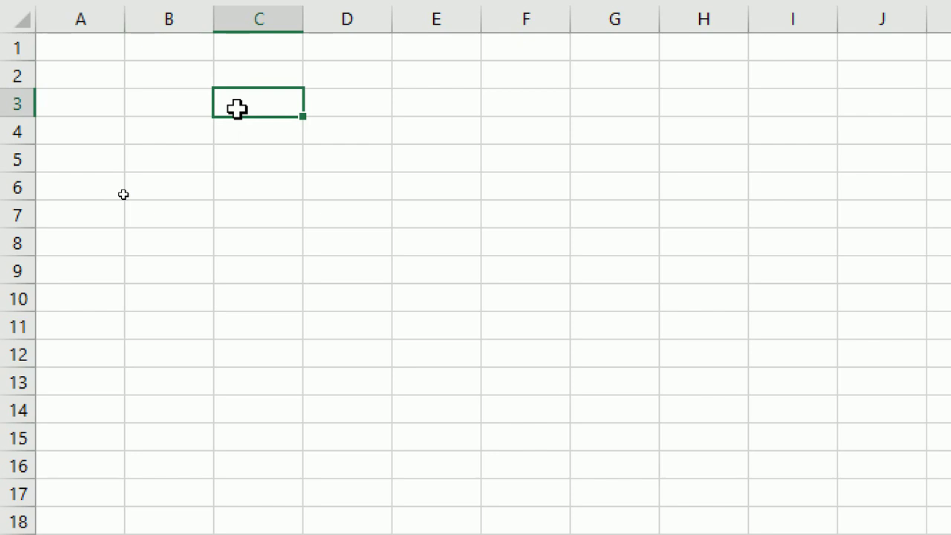
text(Product)
key(Tab)
click(238, 106)
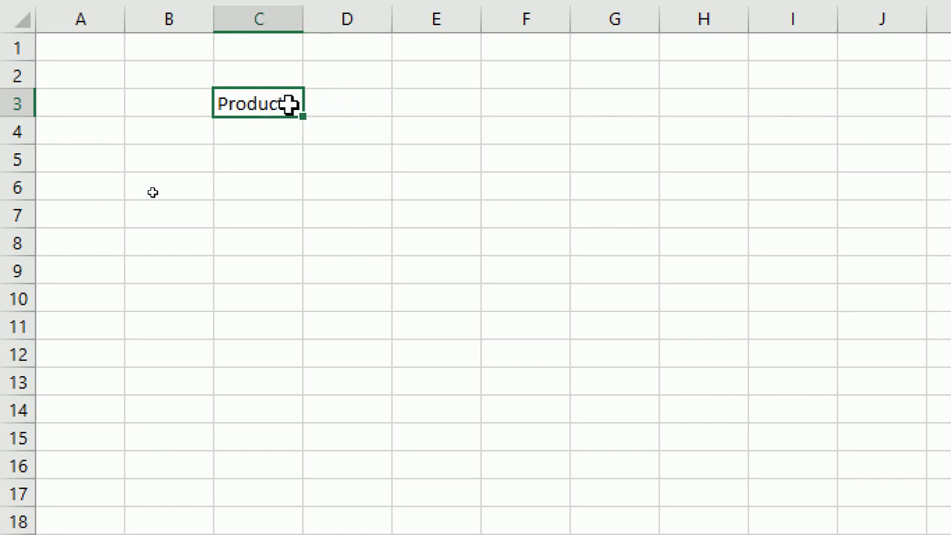
double_click(289, 104)
click(289, 104)
text(Detail)
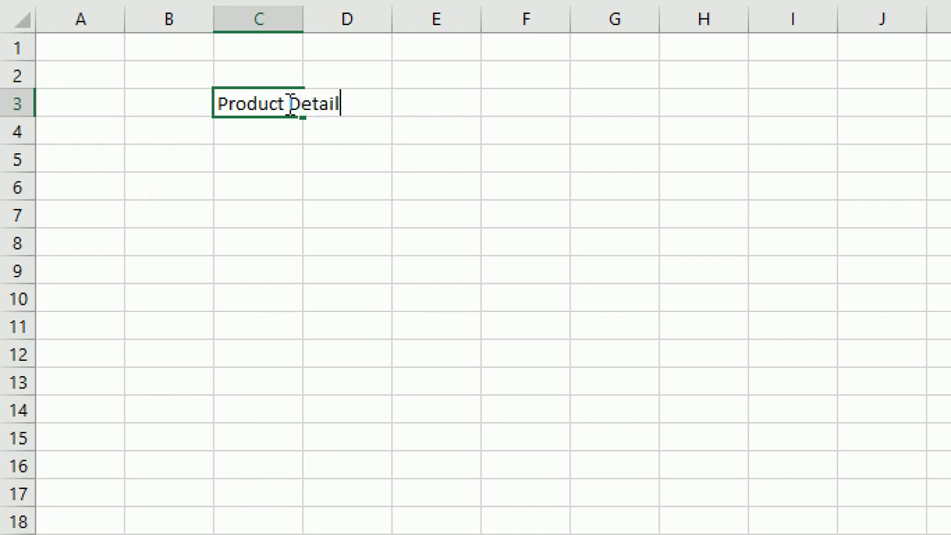
key(Return)
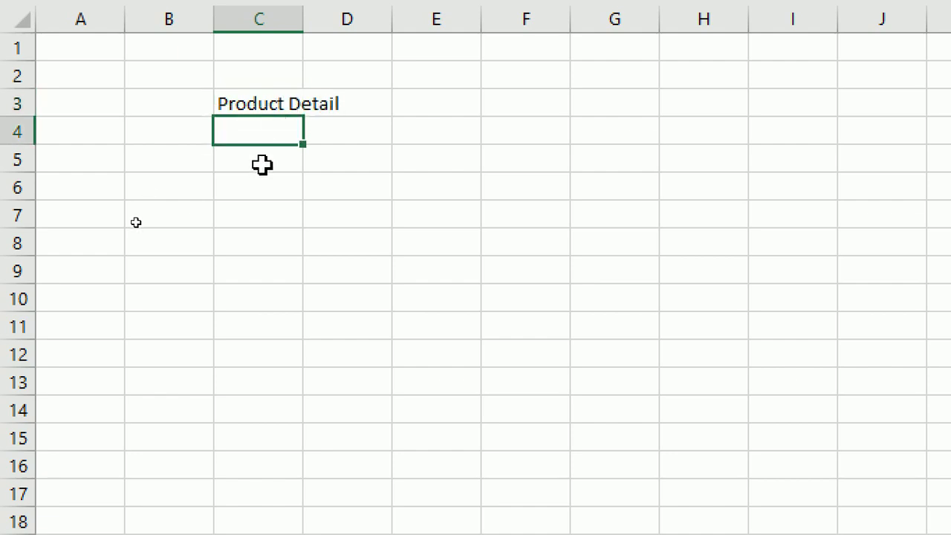
Enter headers S.No., Item, Qnty, Price and Total Price across C5:G5.
click(261, 164)
text(S.No.)
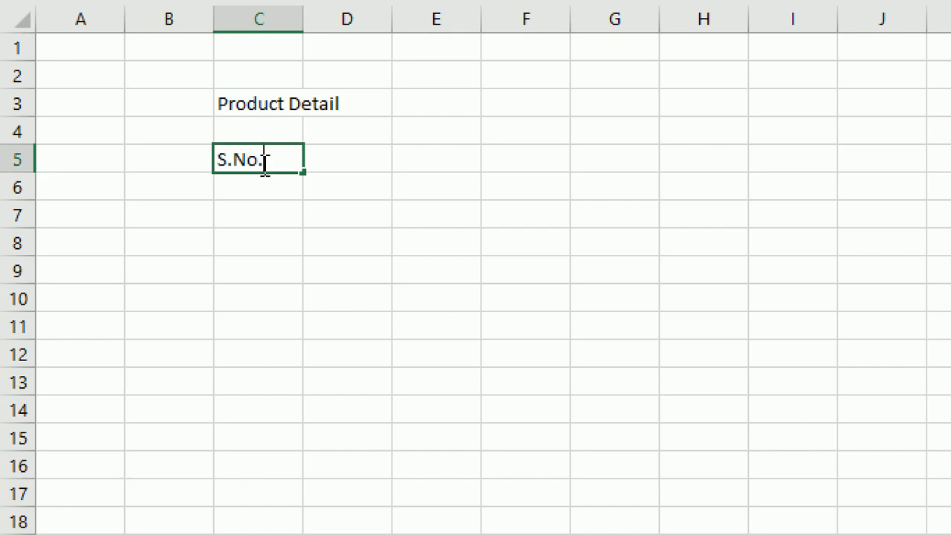
key(Tab)
text(It)
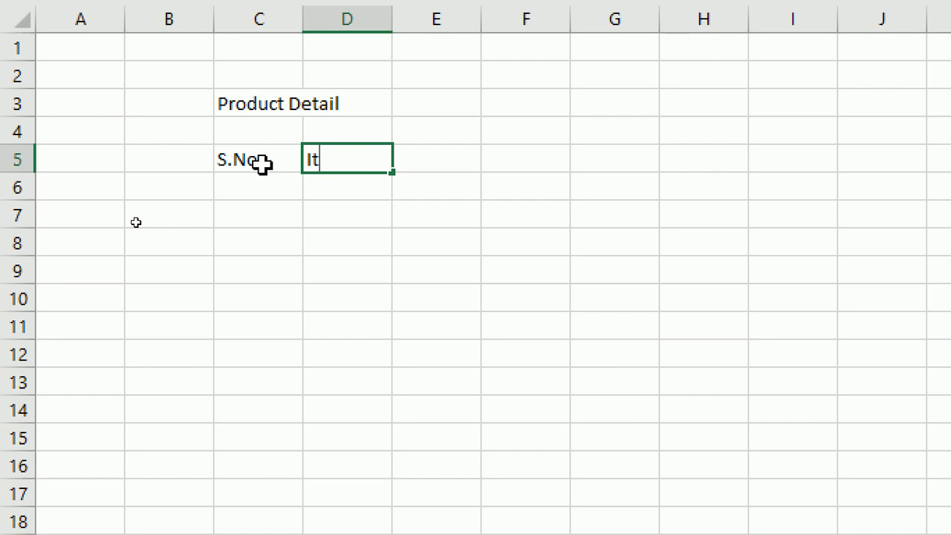
text(em)
key(Tab)
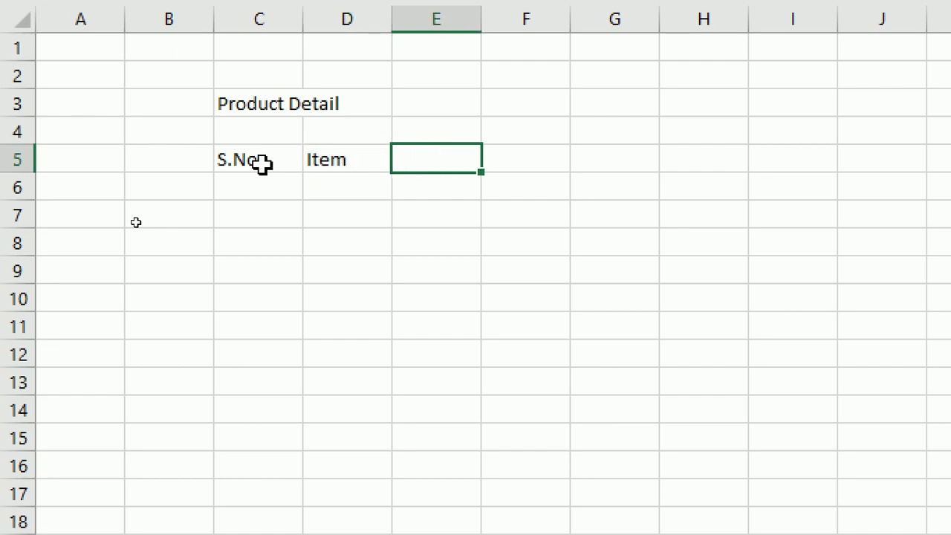
text(Qnty)
key(Tab)
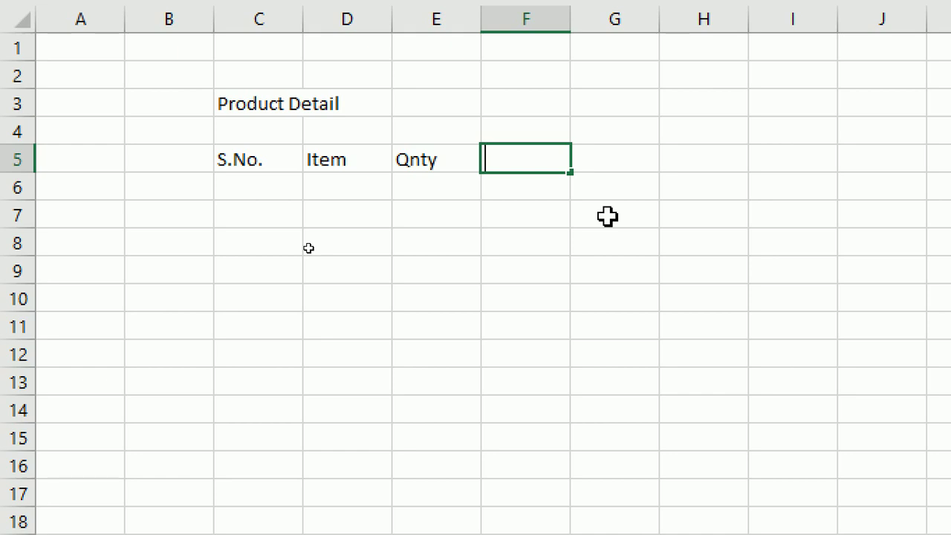
text(Price)
key(Tab)
text(Total Pr)
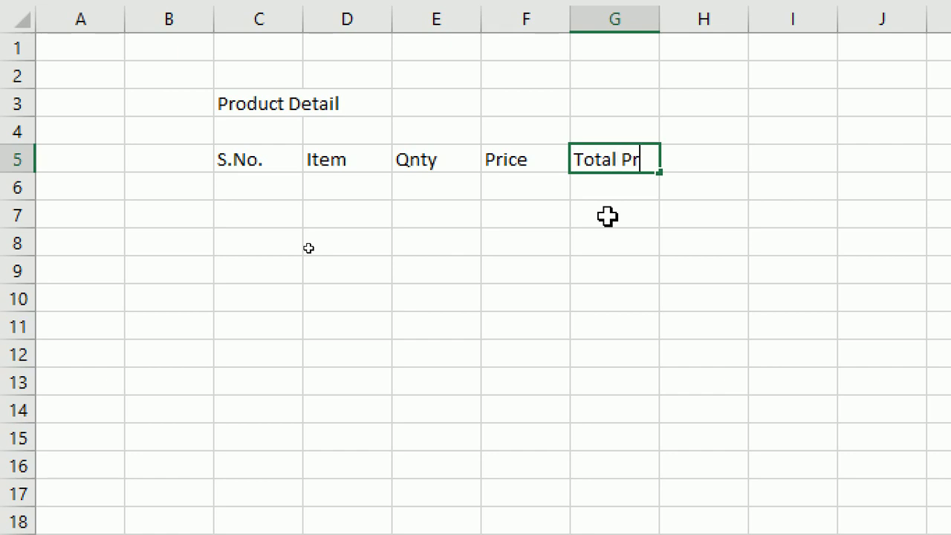
text(ice)
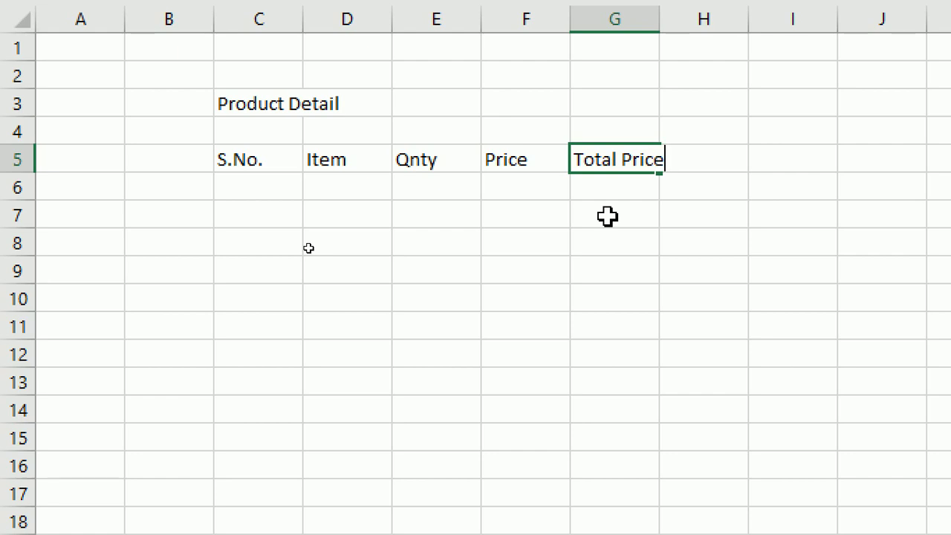
key(Return)
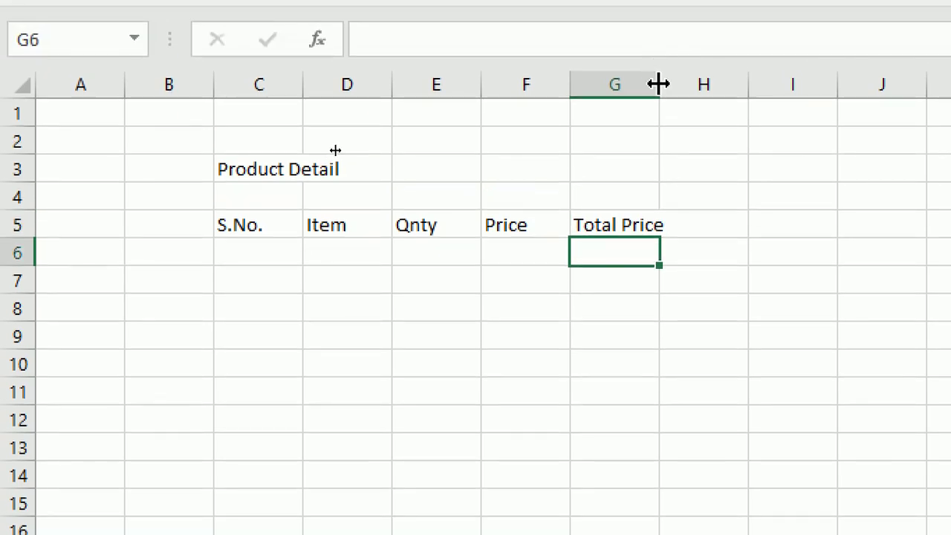
Widen column G and fill serial numbers 1 to 5 into C6:C10.
double_click(658, 84)
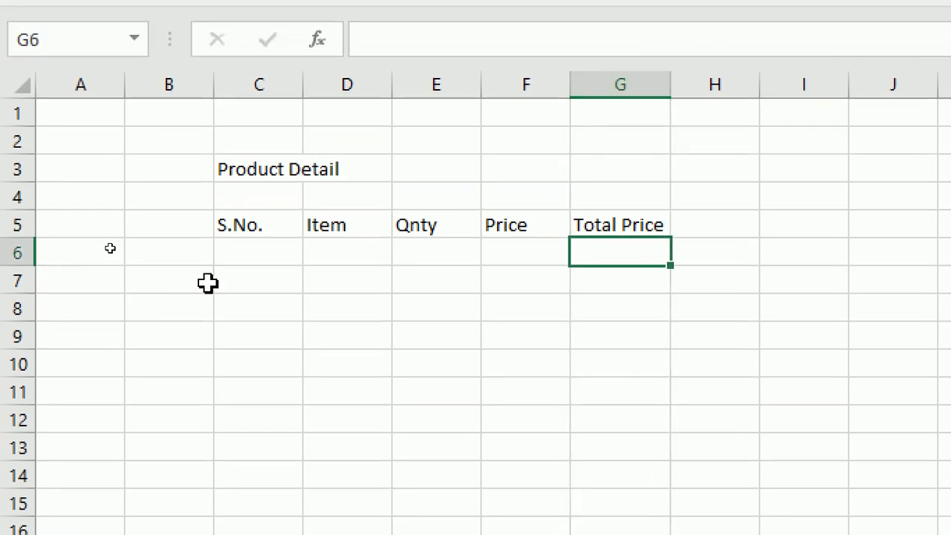
click(232, 252)
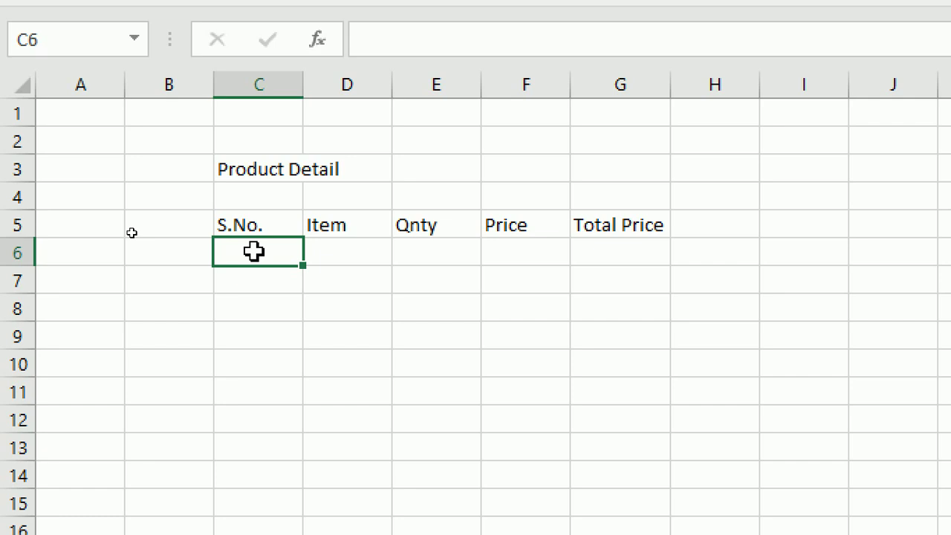
click(332, 249)
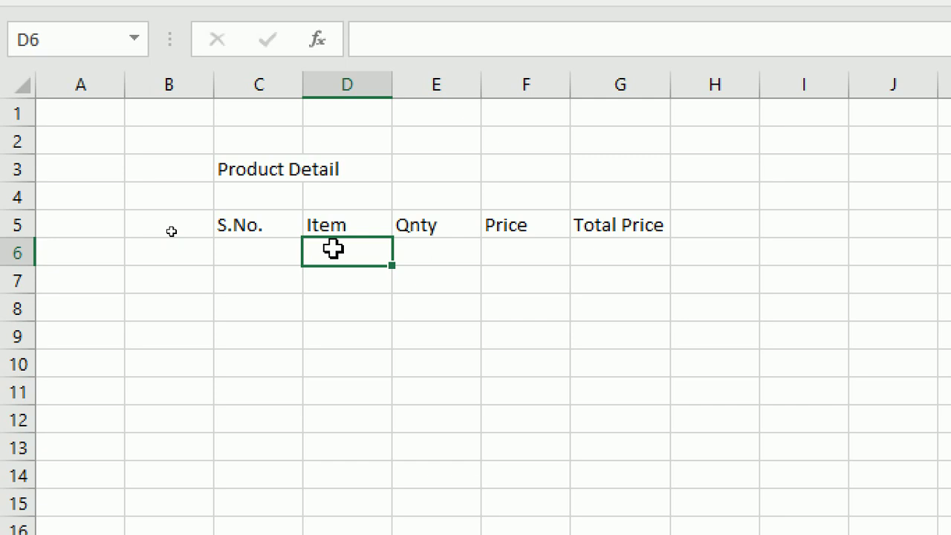
click(253, 253)
text(1)
key(Return)
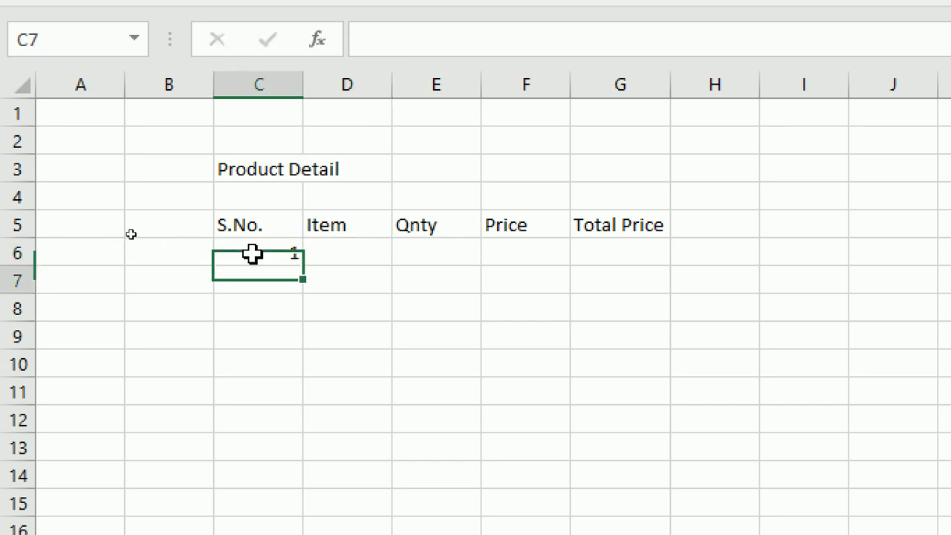
text(2)
key(Return)
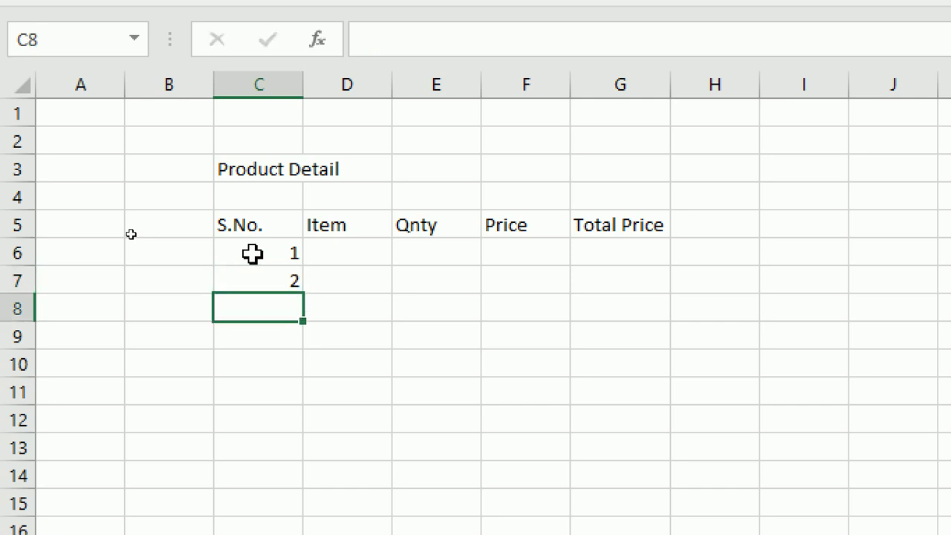
click(253, 253)
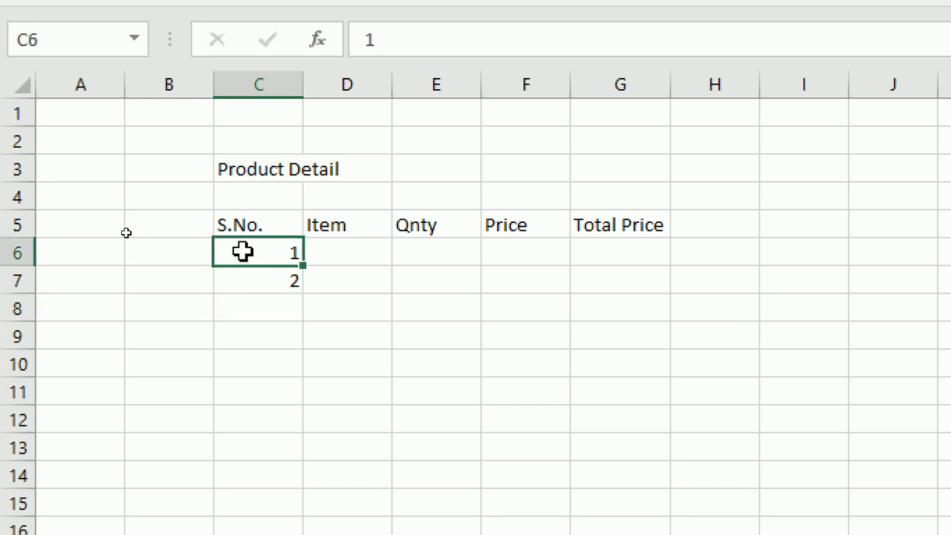
mouse_move(253, 253)
mouse_down()
mouse_move(243, 288)
mouse_move(296, 377)
mouse_up()
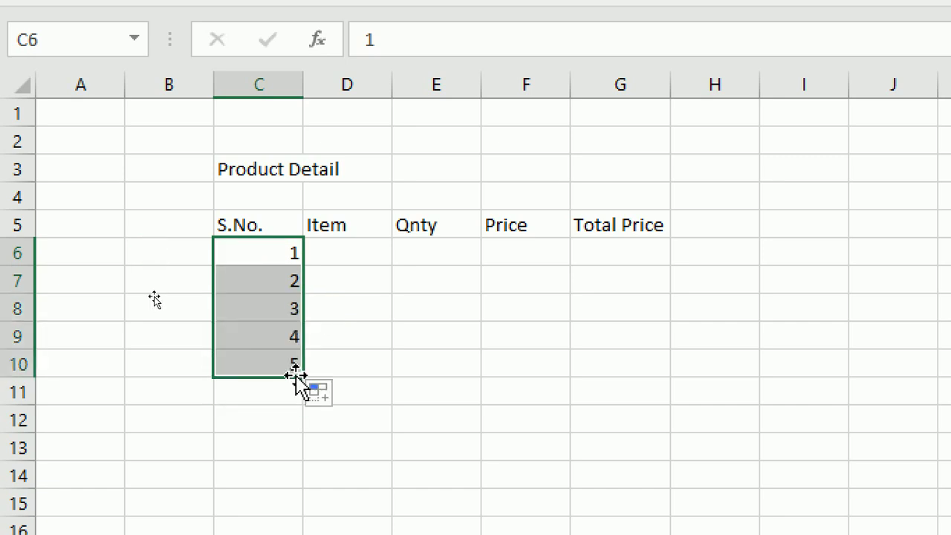
Move across row 6 from the Item cell to the first Total Price cell G6.
click(354, 252)
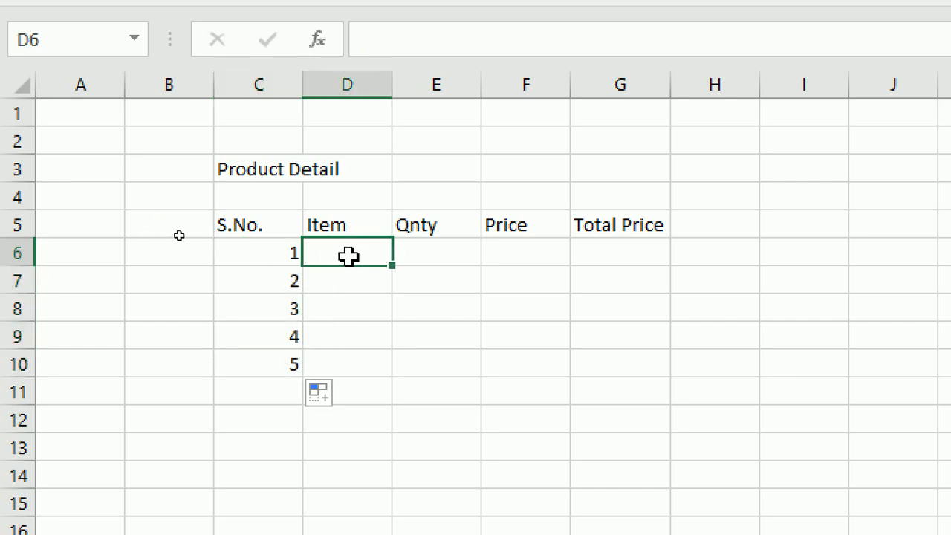
click(453, 261)
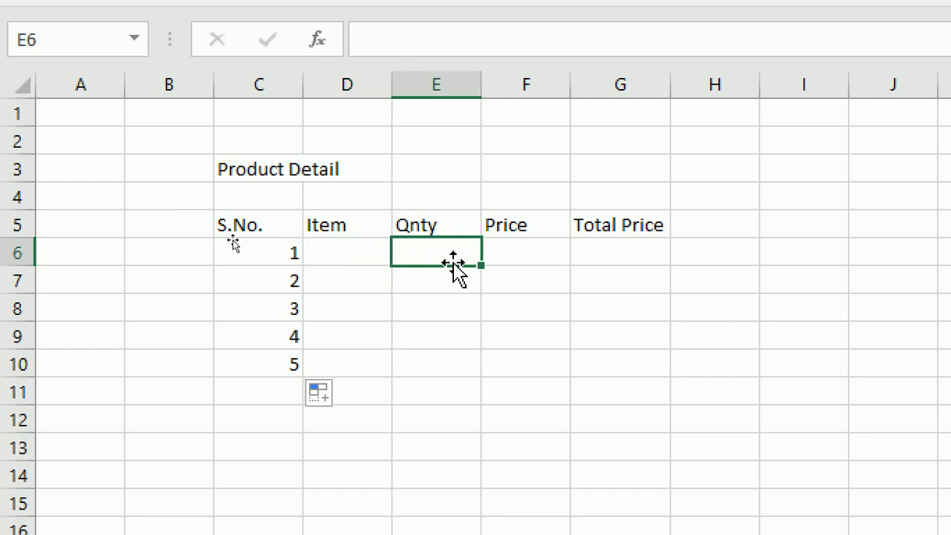
click(518, 252)
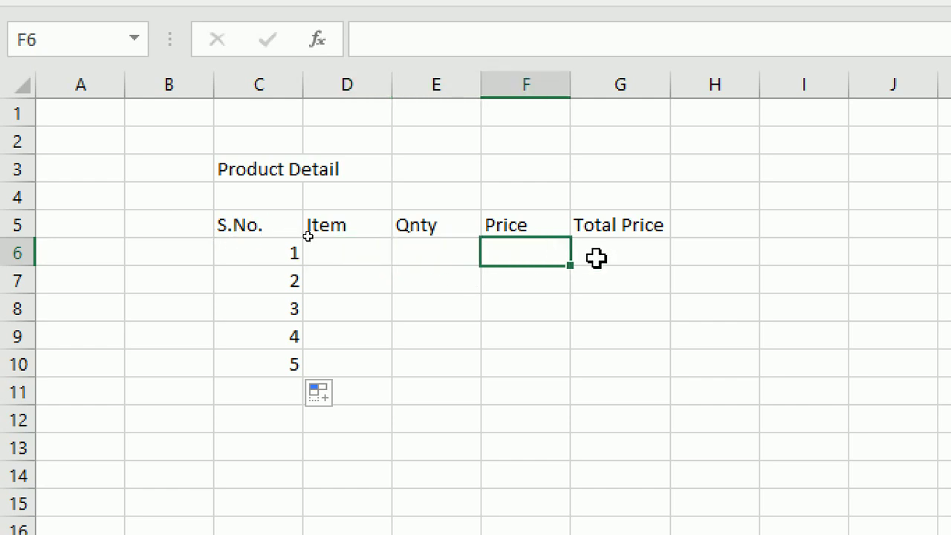
click(623, 257)
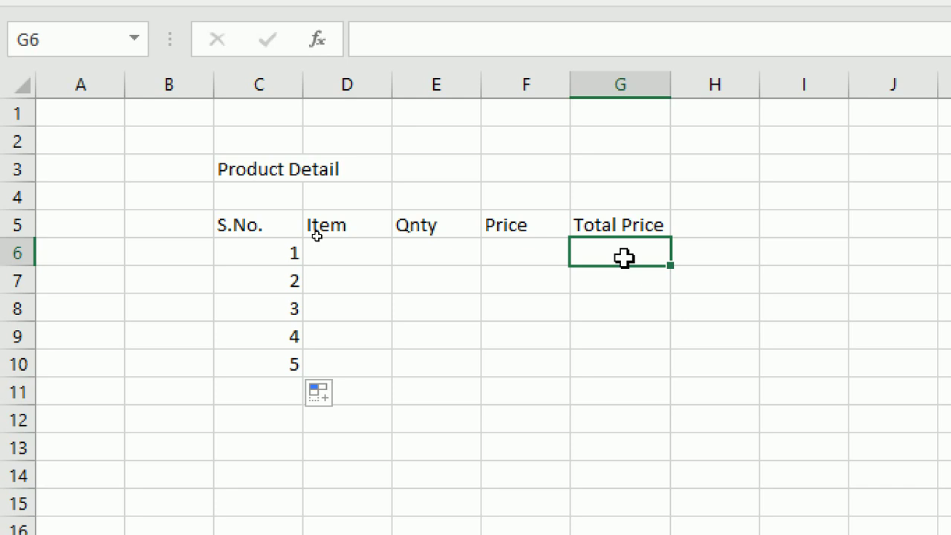
Enter =E6*F6 in G6 and fill it down to G10.
text(=)
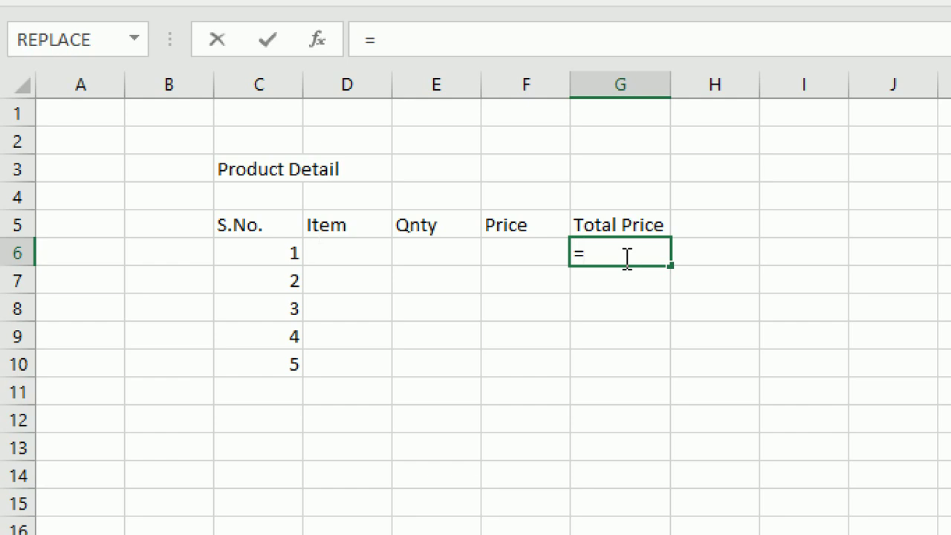
click(430, 248)
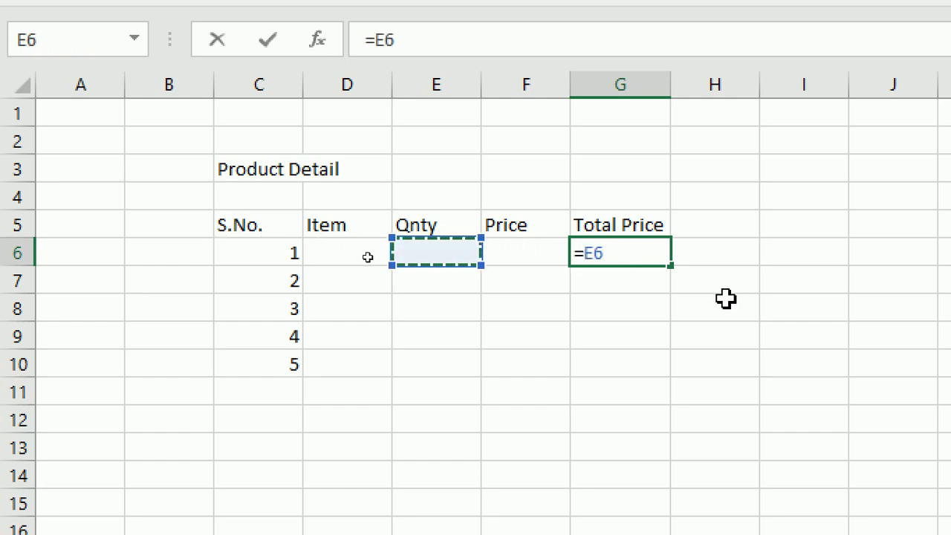
text(*)
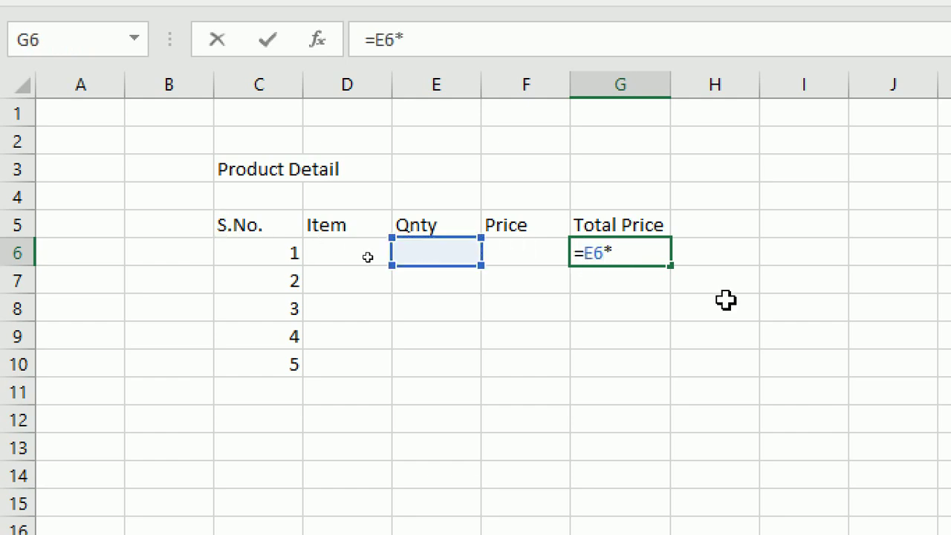
click(522, 255)
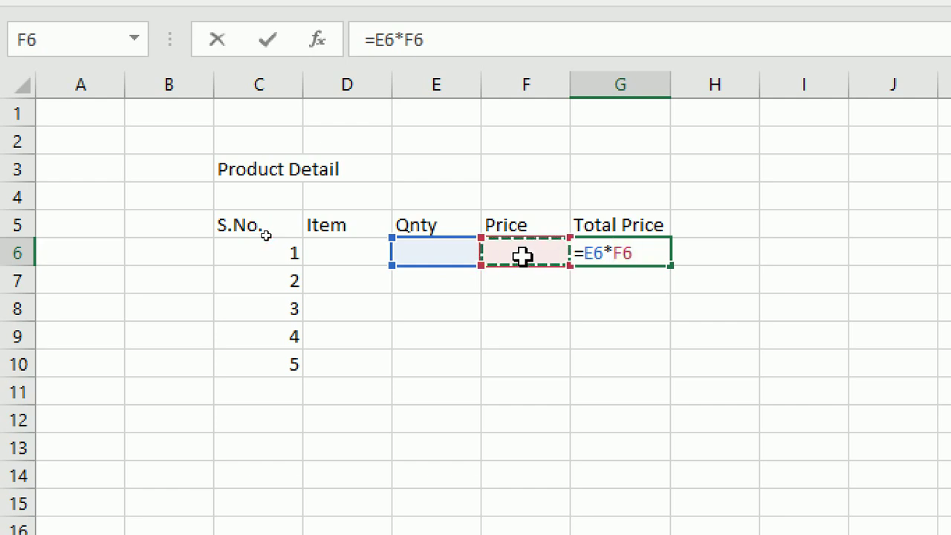
key(Return)
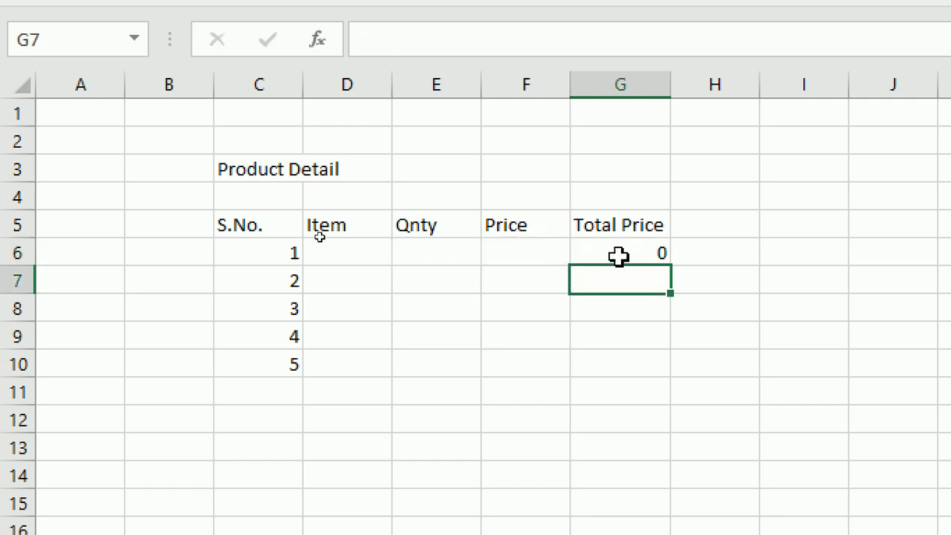
click(629, 249)
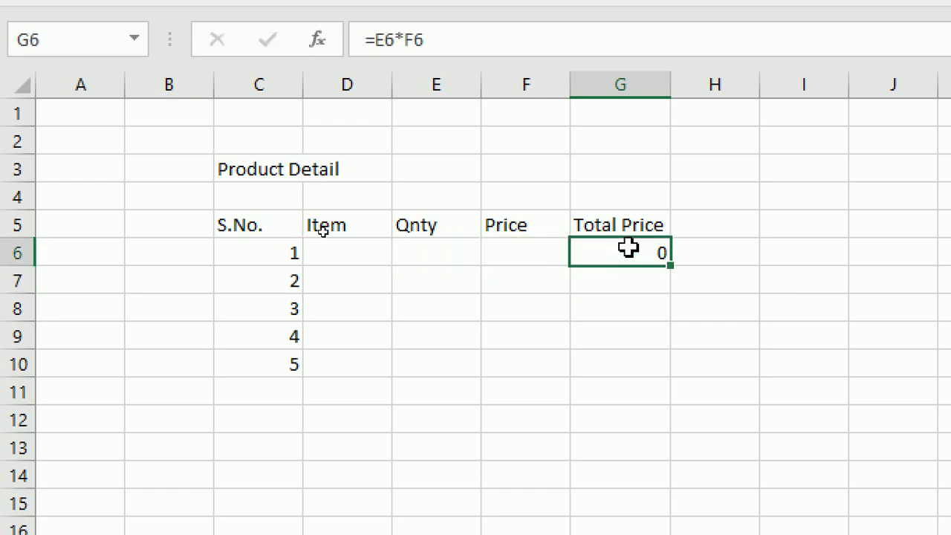
drag(669, 265, 658, 377)
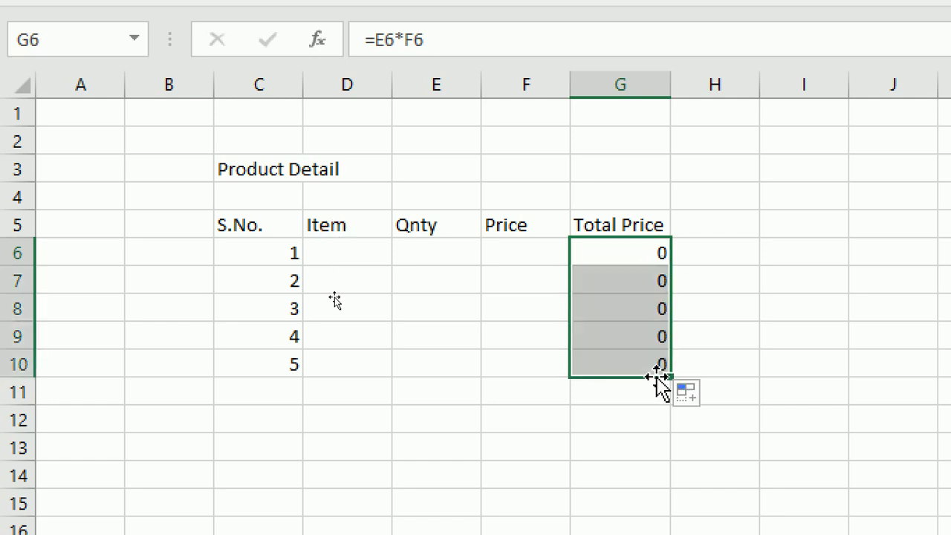
click(228, 169)
drag(228, 169, 604, 181)
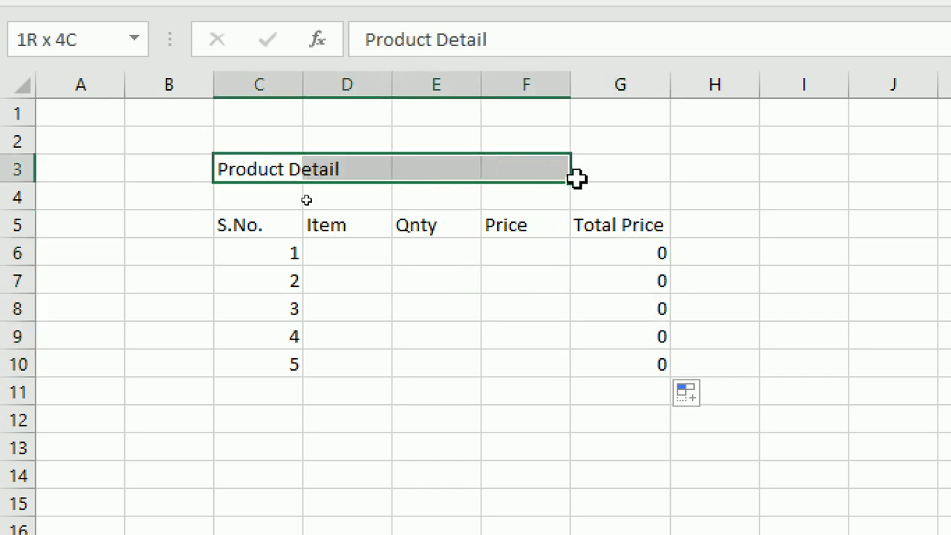
Merge Product Detail across C3:G3 and make it 14 pt bold with a green fill.
click(219, 170)
drag(219, 170, 622, 168)
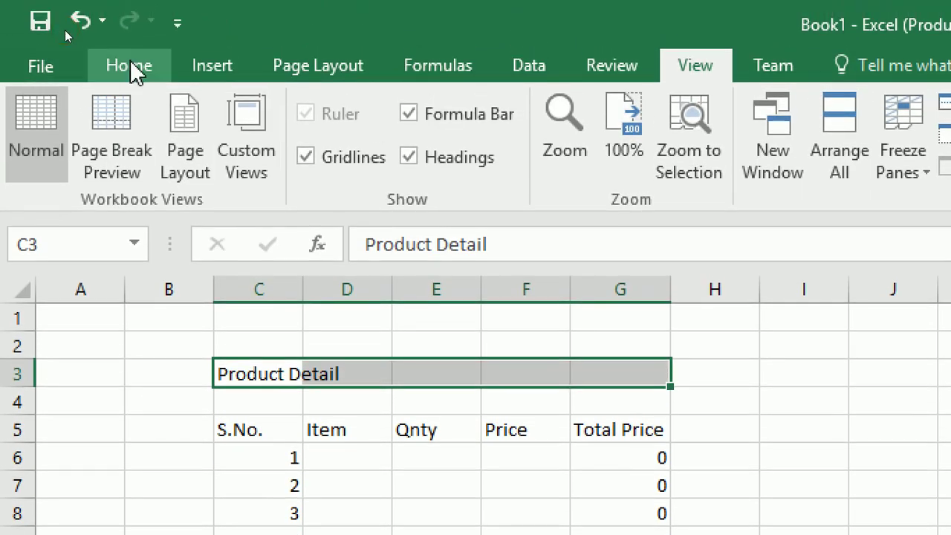
click(129, 52)
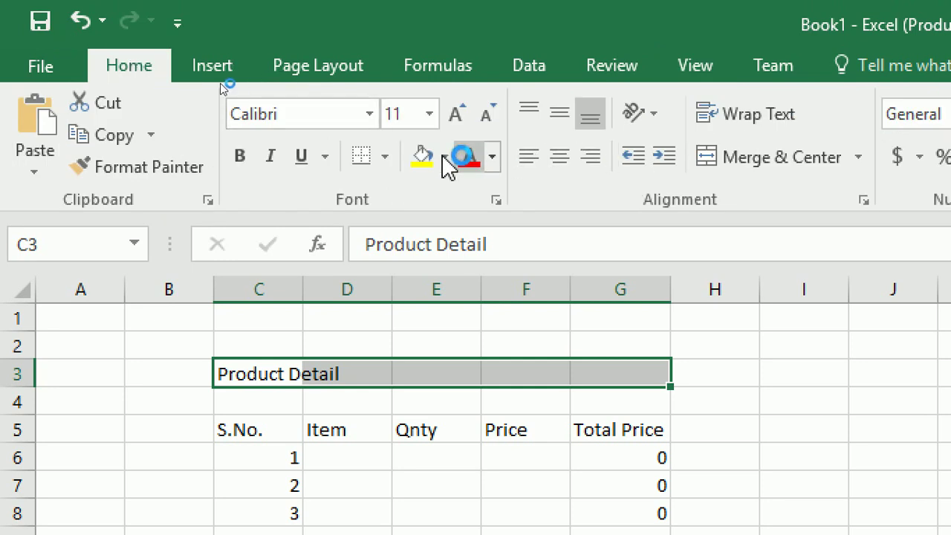
click(779, 152)
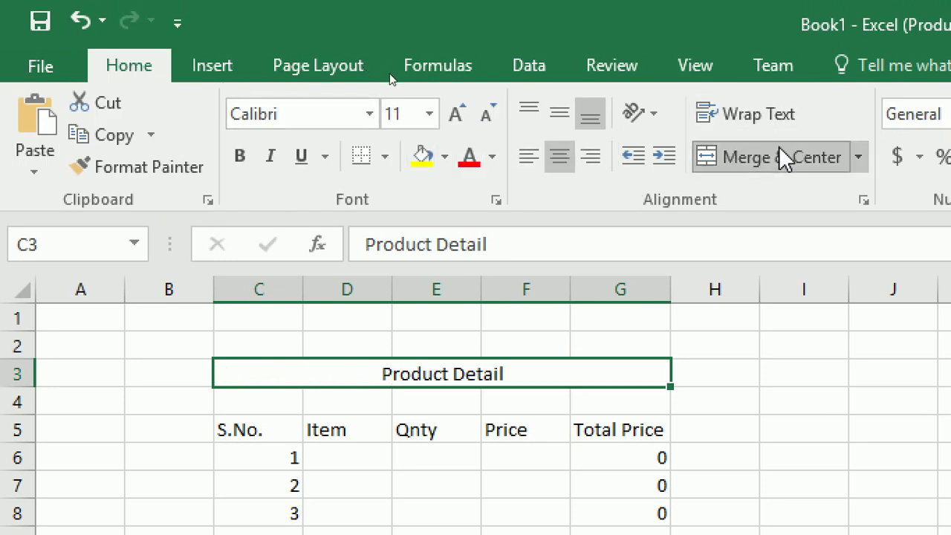
click(430, 116)
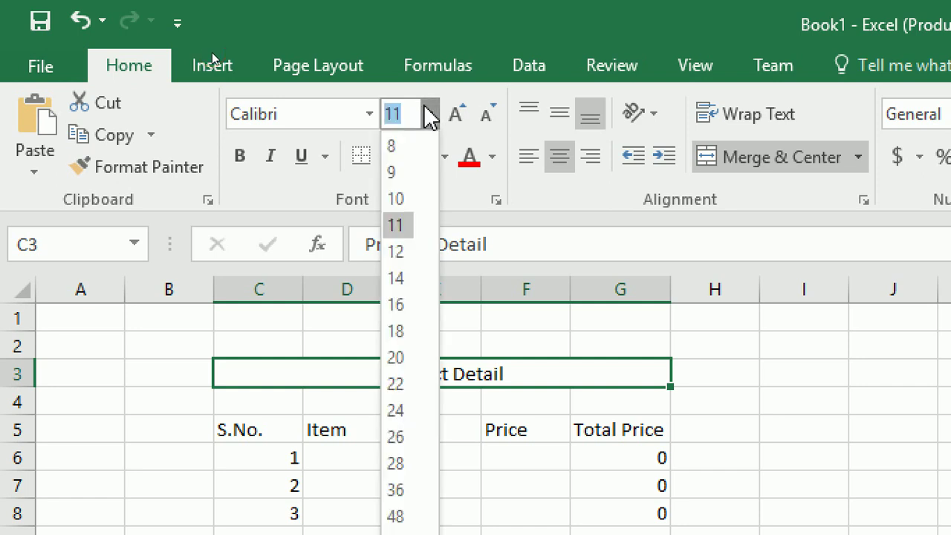
click(395, 278)
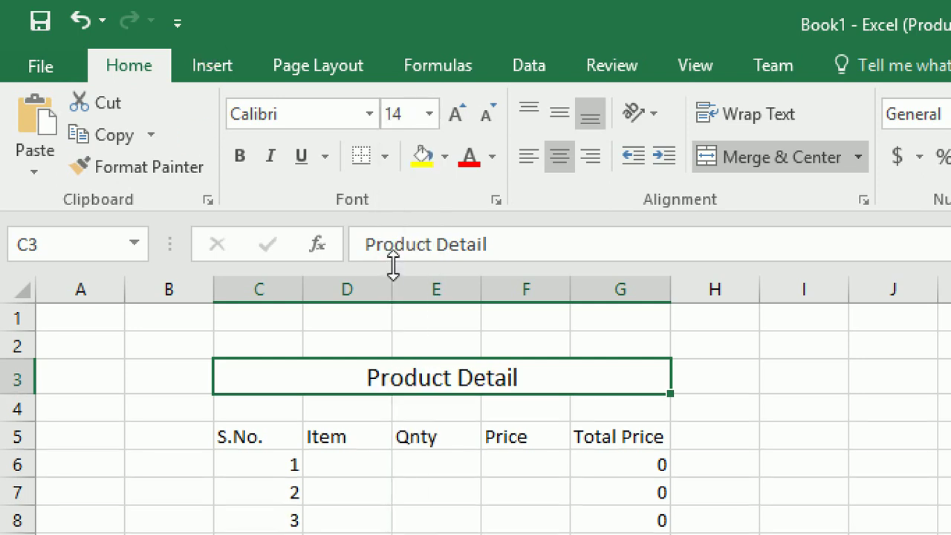
click(239, 162)
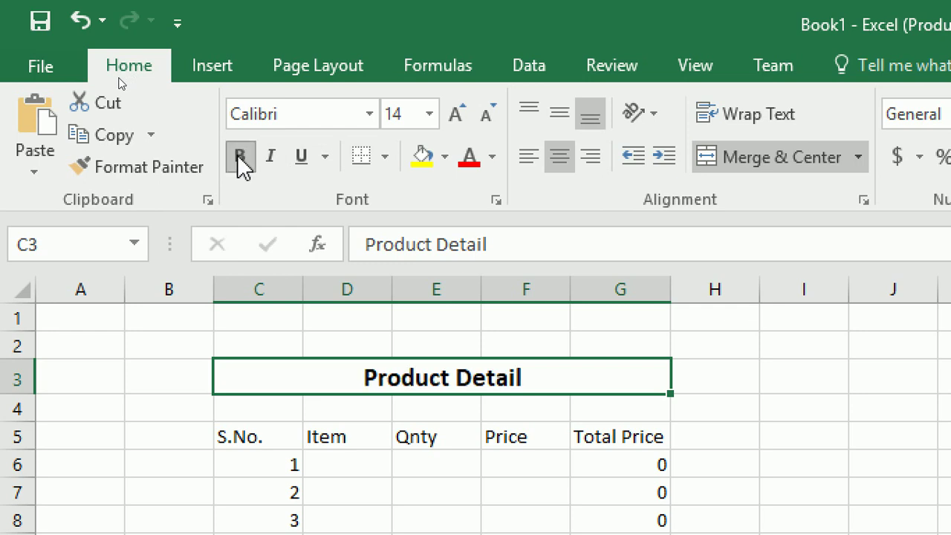
click(444, 157)
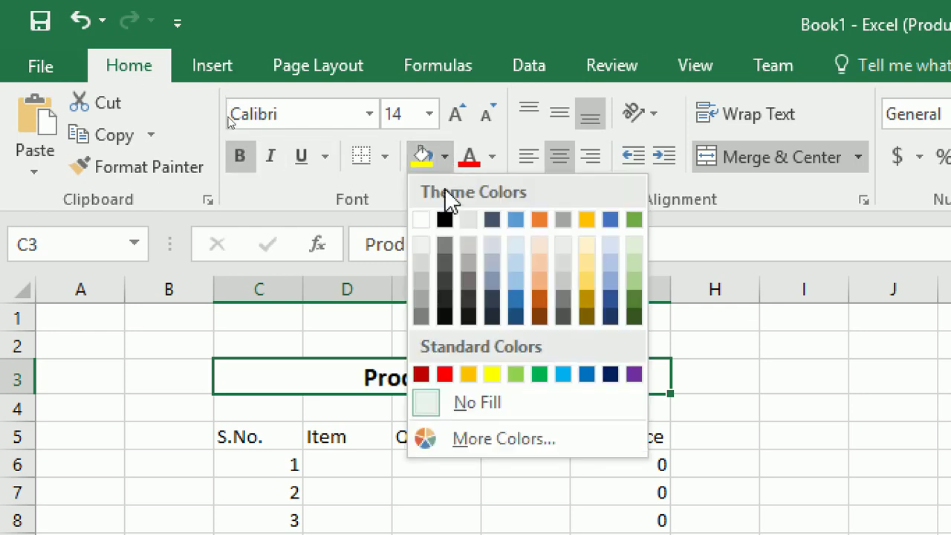
click(516, 373)
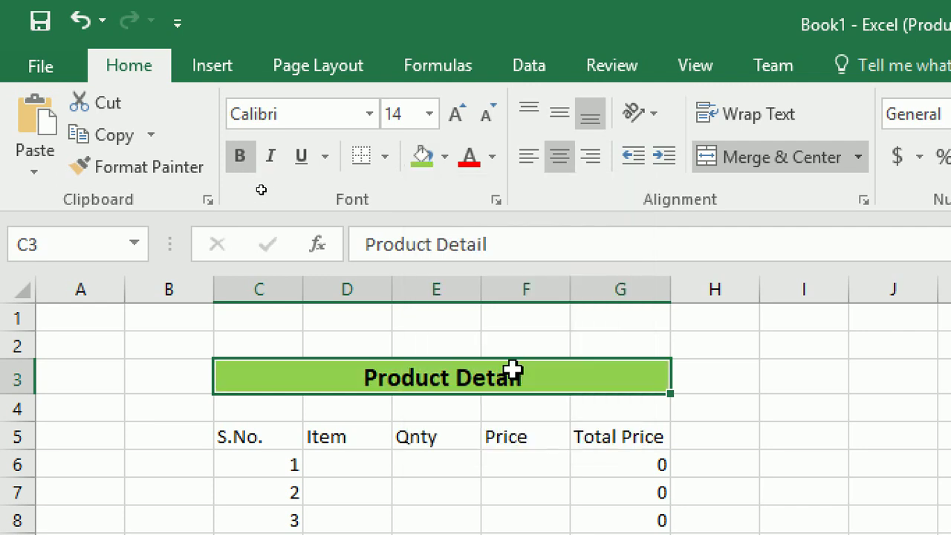
click(228, 432)
Format the header cells C5:G5 as 12 pt bold with a light green fill.
drag(228, 432, 658, 439)
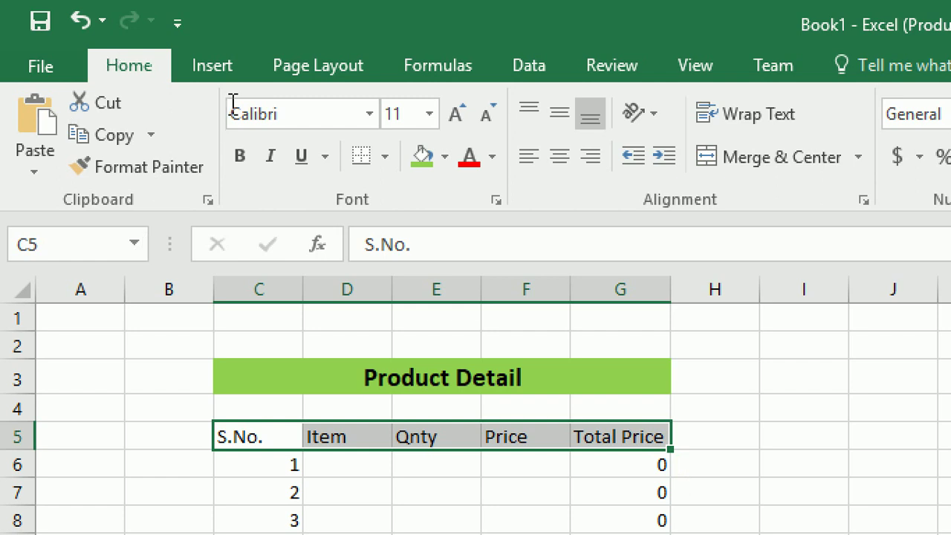
click(429, 115)
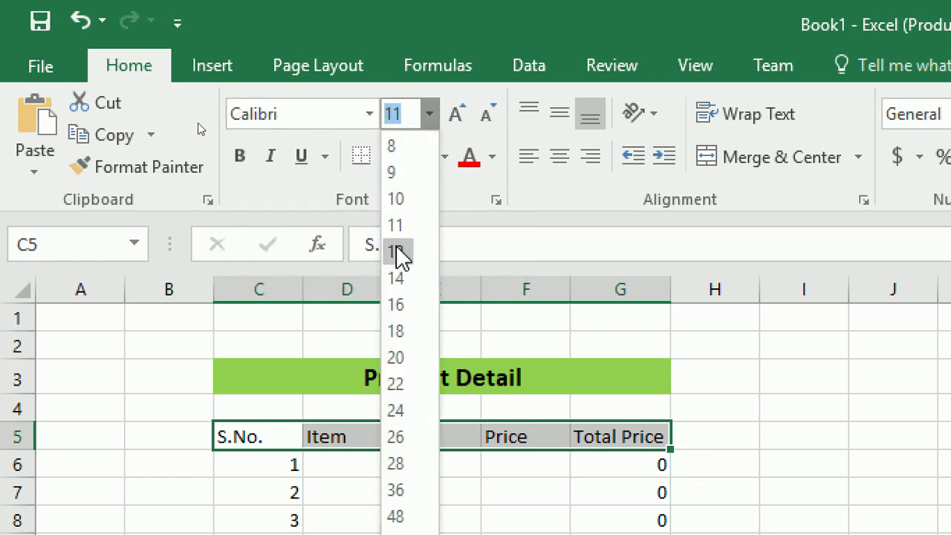
click(399, 251)
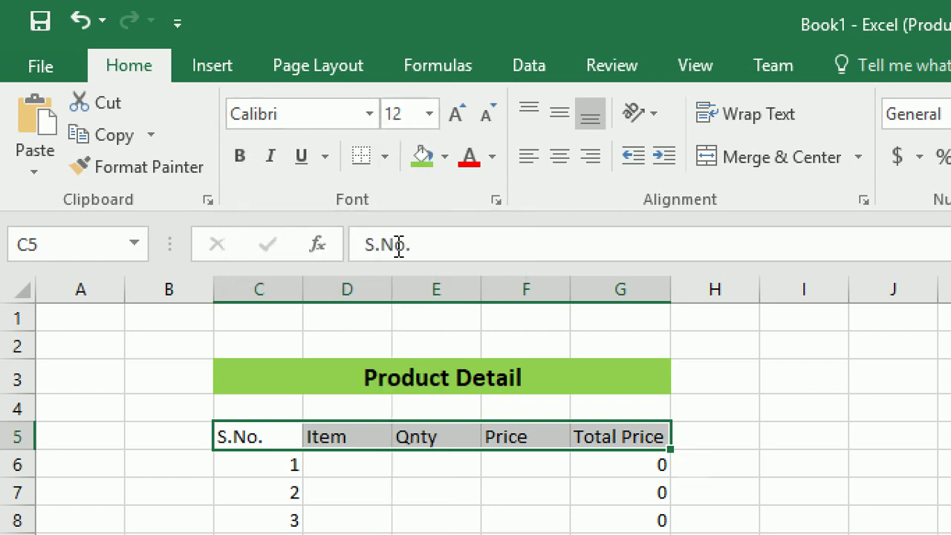
click(238, 158)
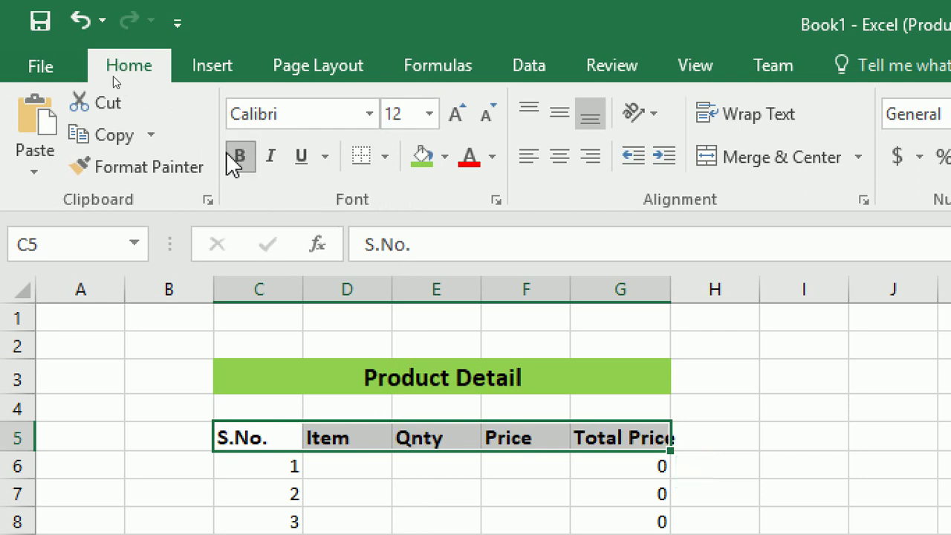
click(445, 156)
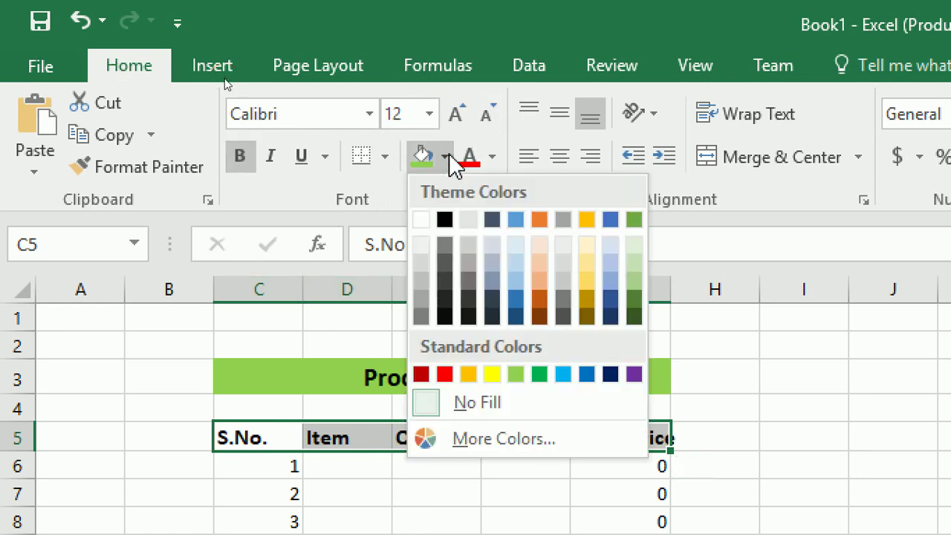
click(635, 245)
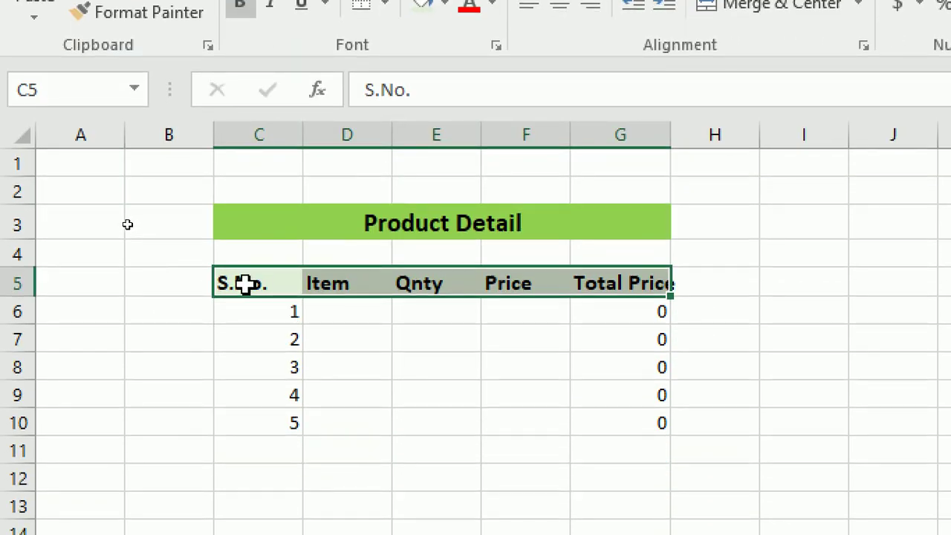
Apply All Borders to C5:G10, centre and bold its text, and outline the title band.
drag(244, 283, 658, 416)
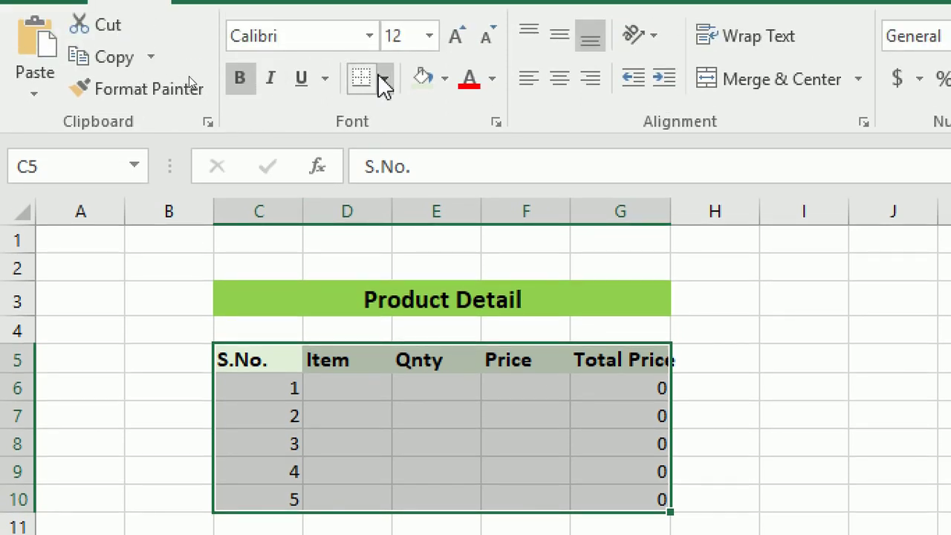
click(384, 79)
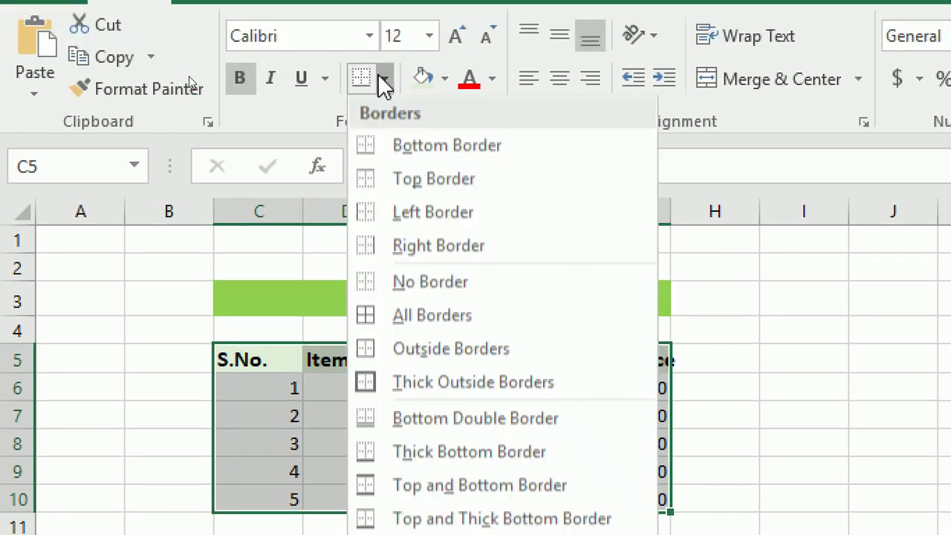
click(399, 322)
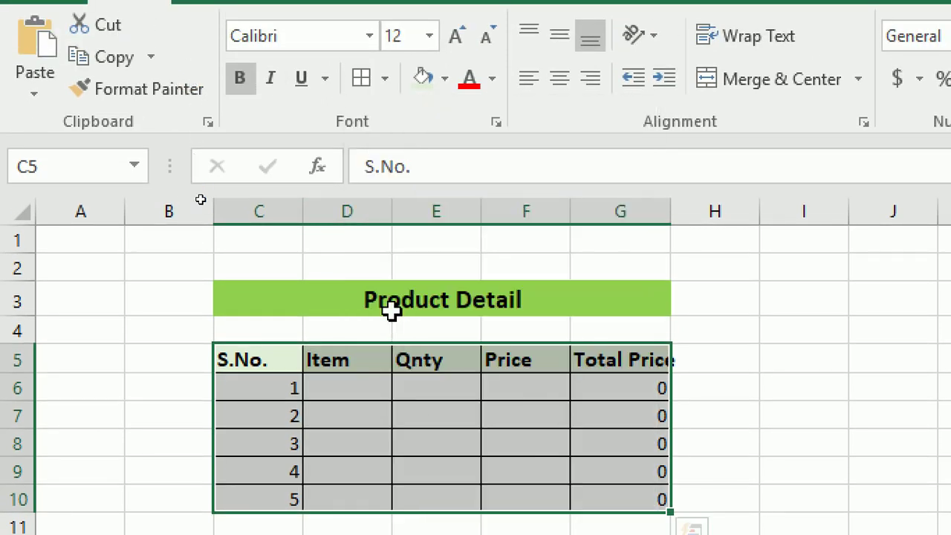
click(560, 79)
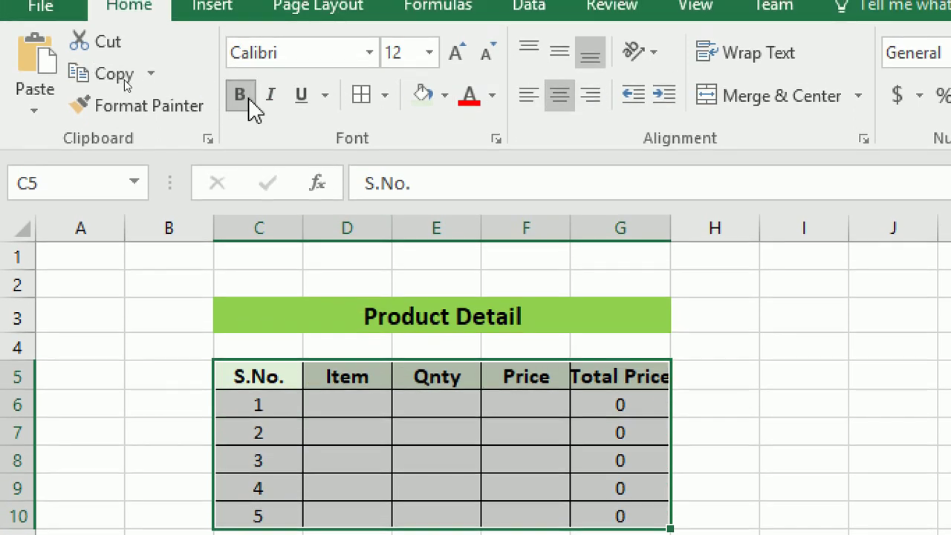
click(248, 87)
click(248, 97)
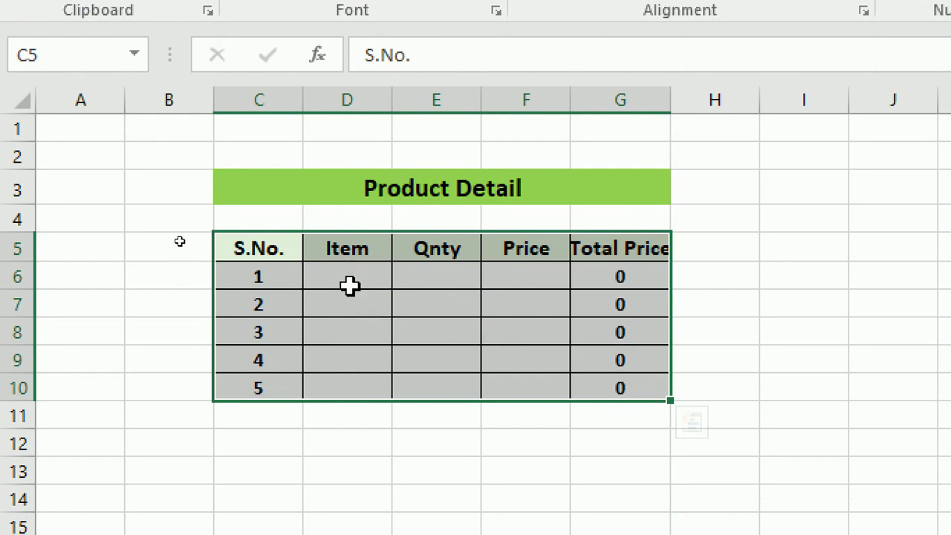
click(352, 192)
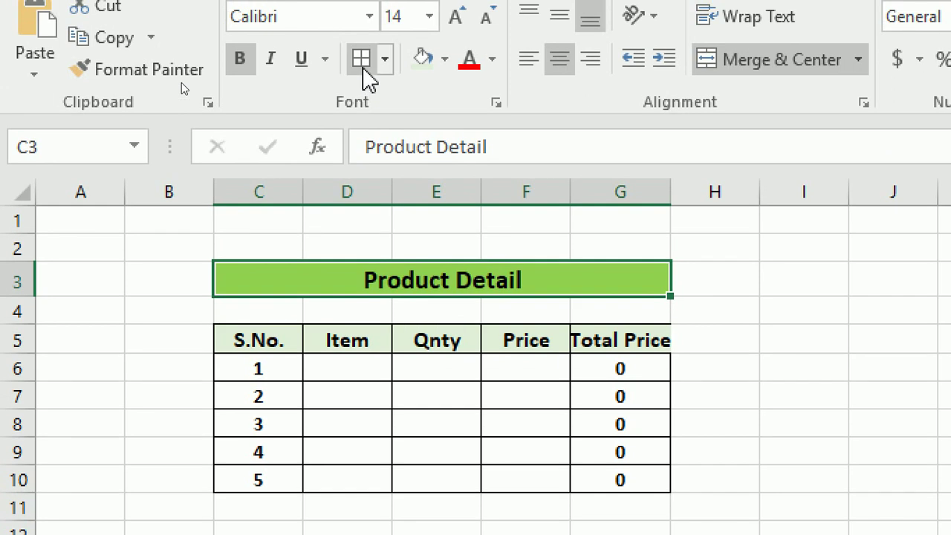
click(362, 60)
click(413, 421)
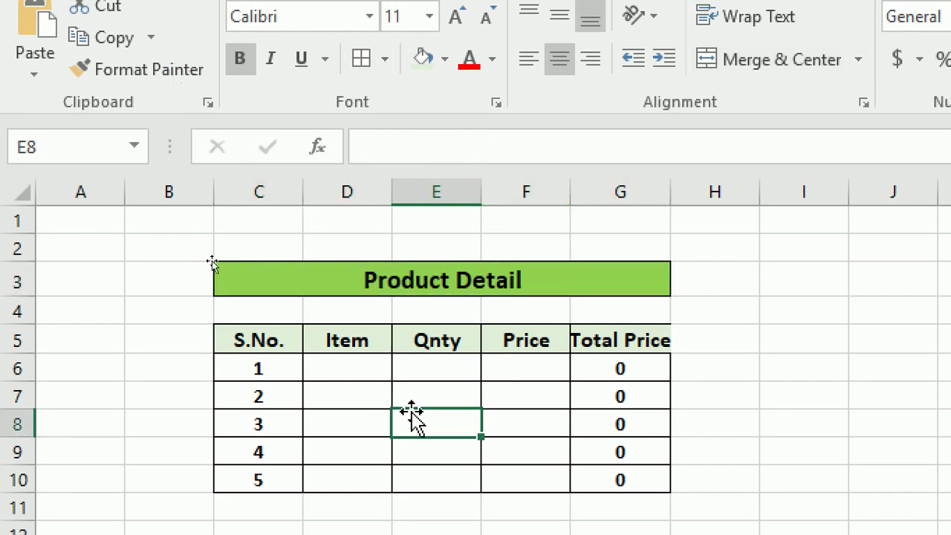
Enter 'abc pvt ltd co' in C12, merge it across C12:G12, and add a top border.
click(264, 451)
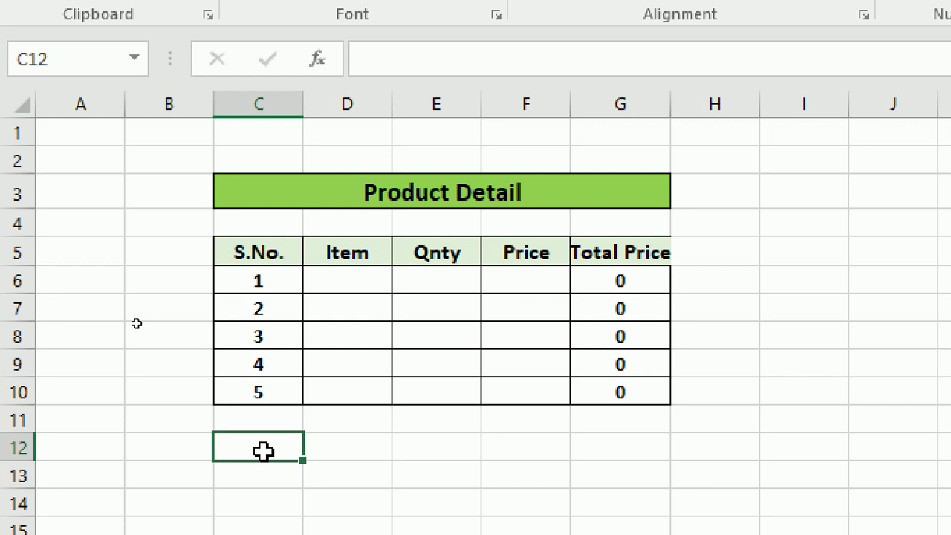
text(abc )
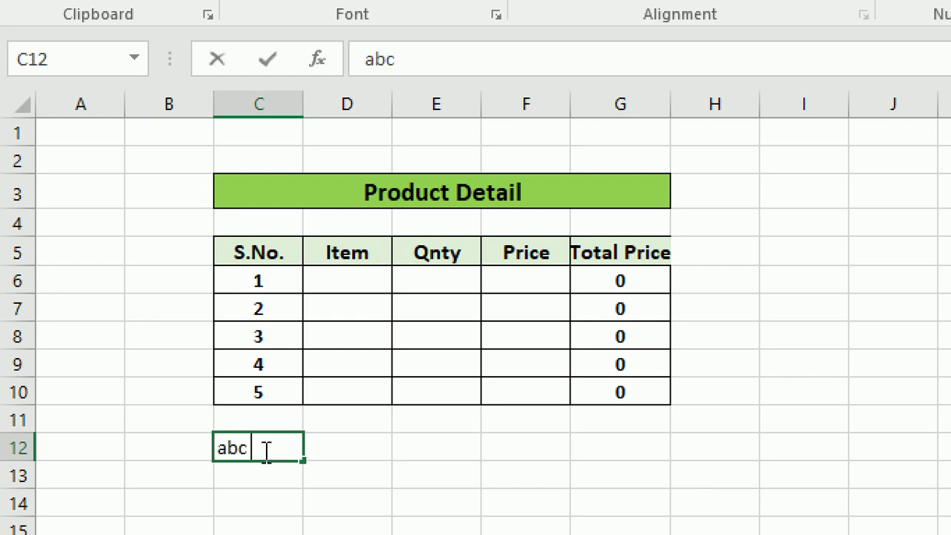
text(pvt )
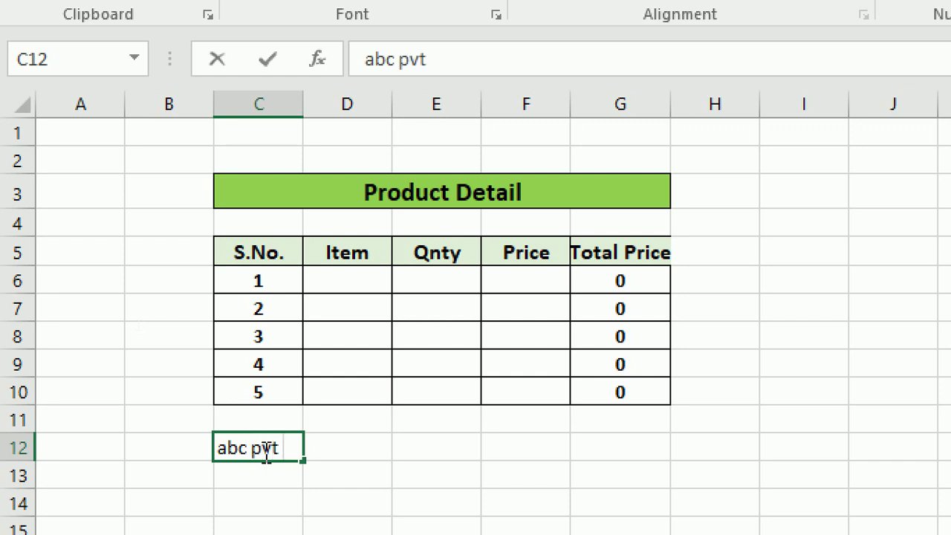
text(ltd )
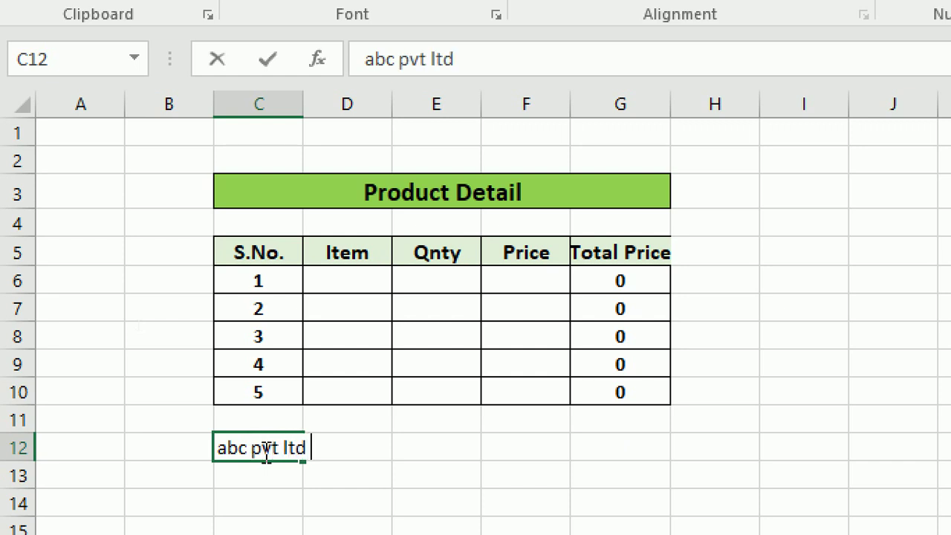
text(co.)
key(Return)
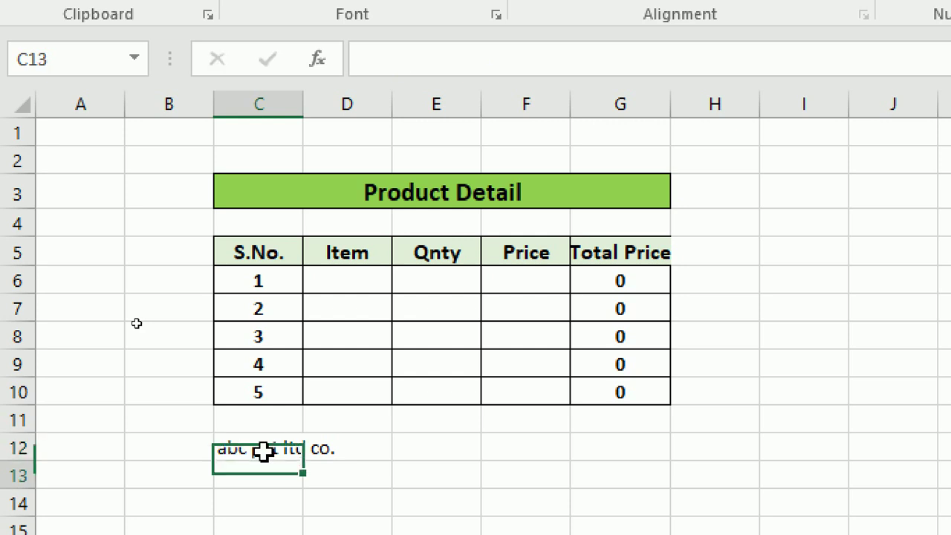
drag(248, 445, 654, 448)
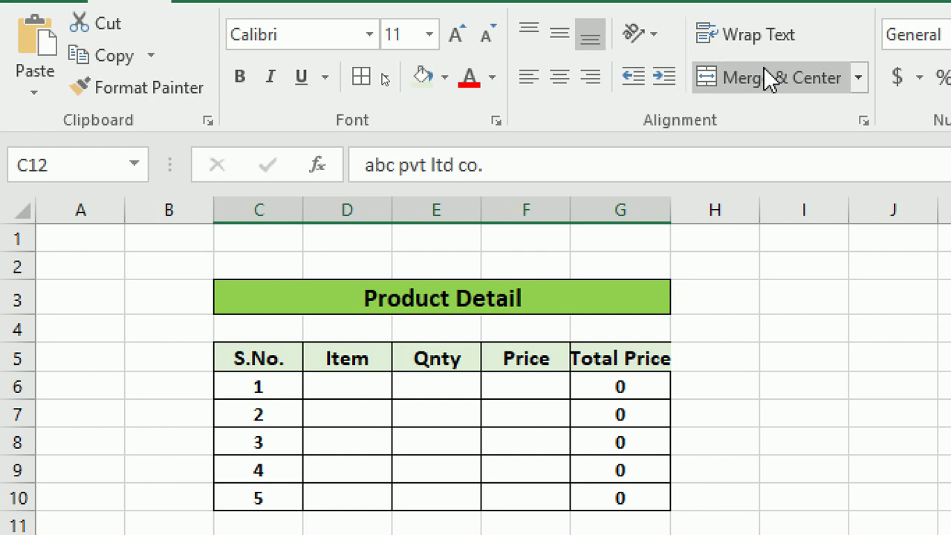
click(763, 66)
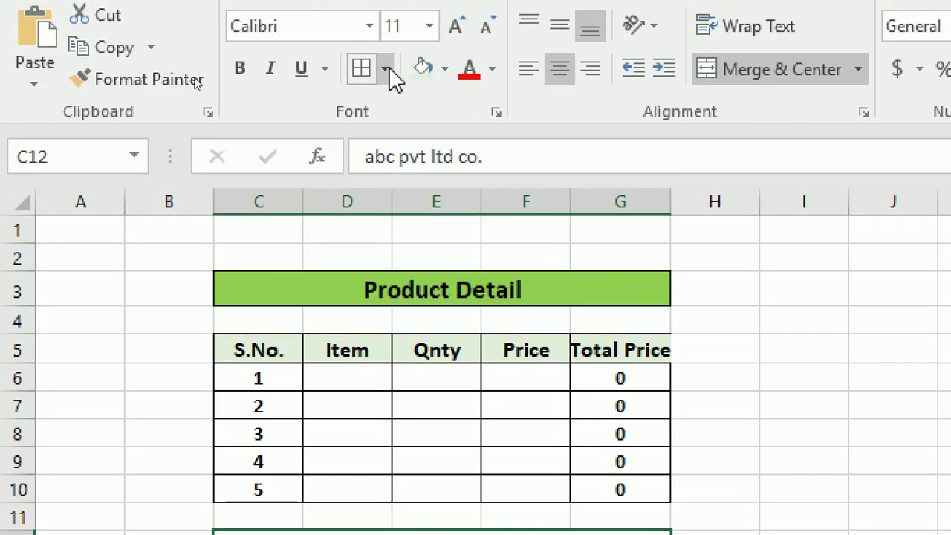
click(385, 63)
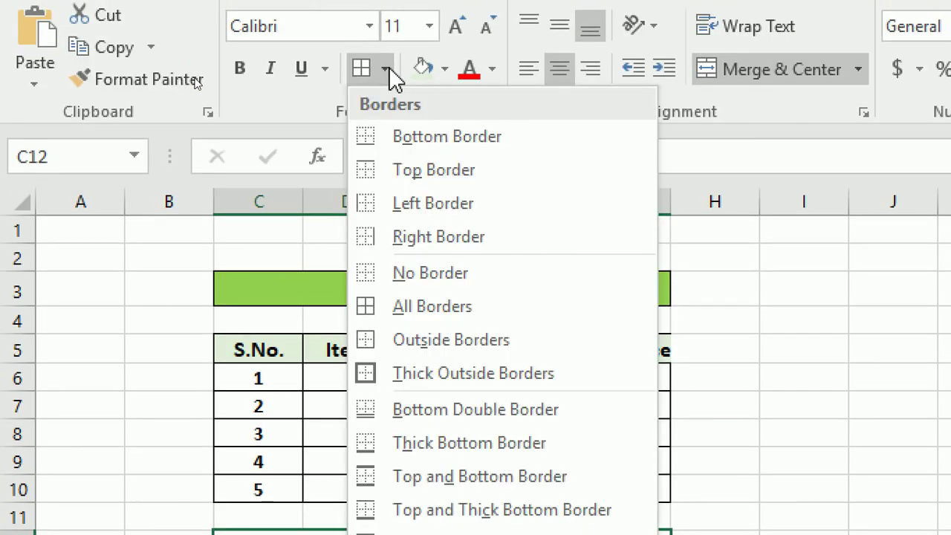
click(394, 171)
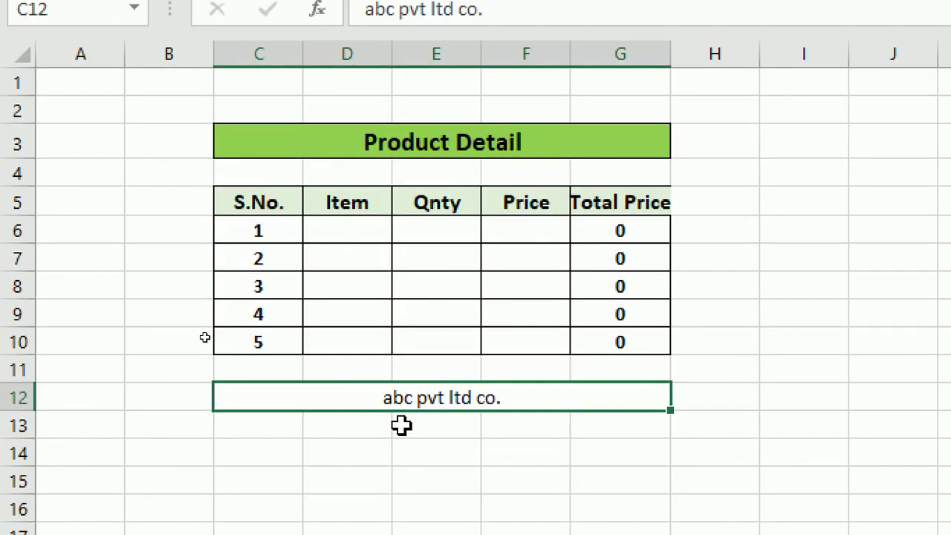
click(400, 428)
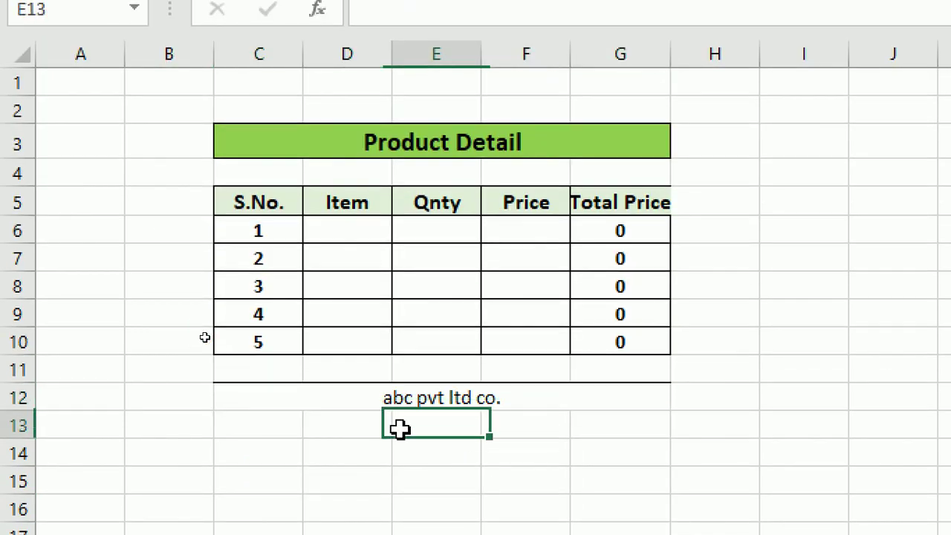
Make the merged footer text 14 pt bold.
click(308, 399)
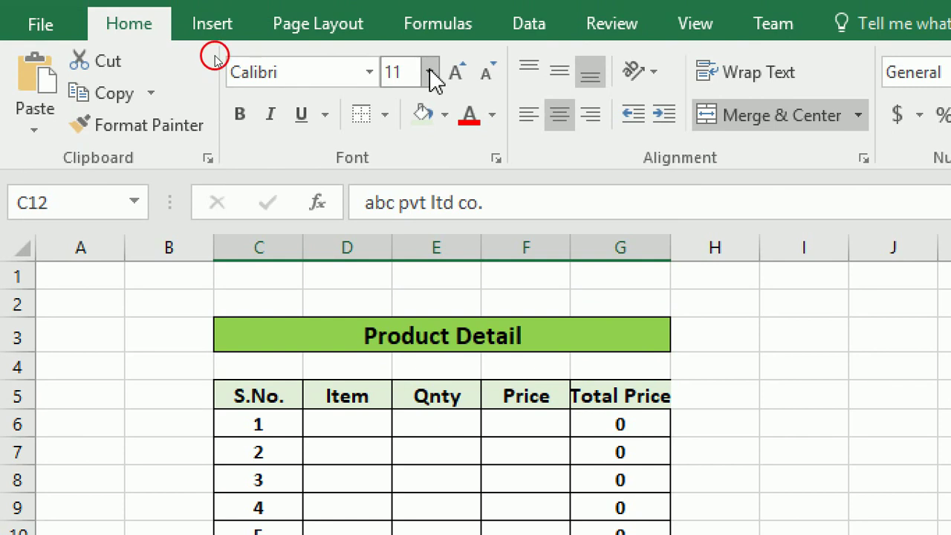
click(429, 72)
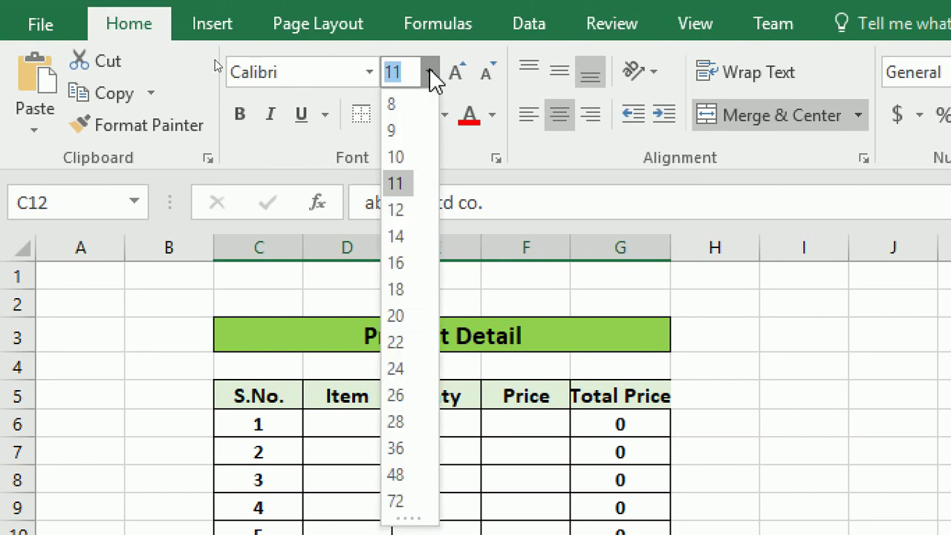
click(395, 236)
click(246, 132)
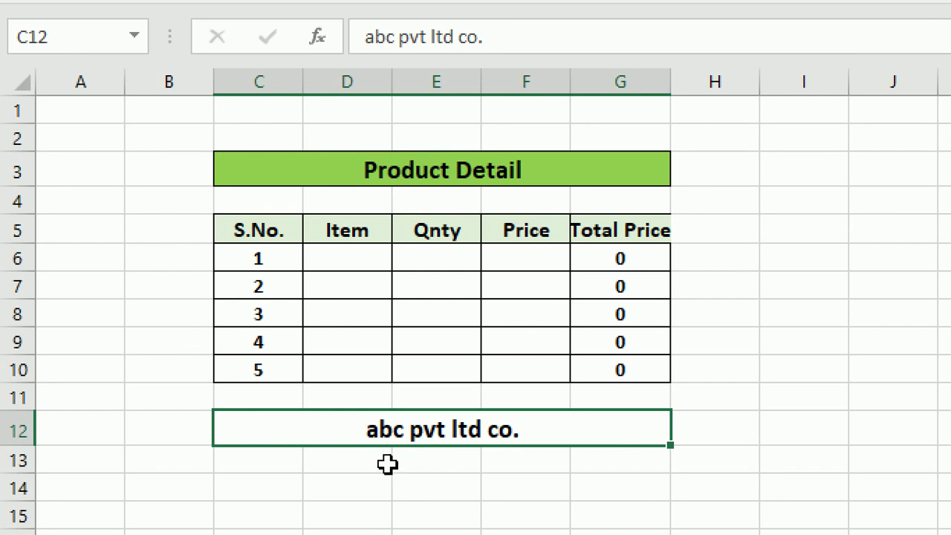
click(387, 464)
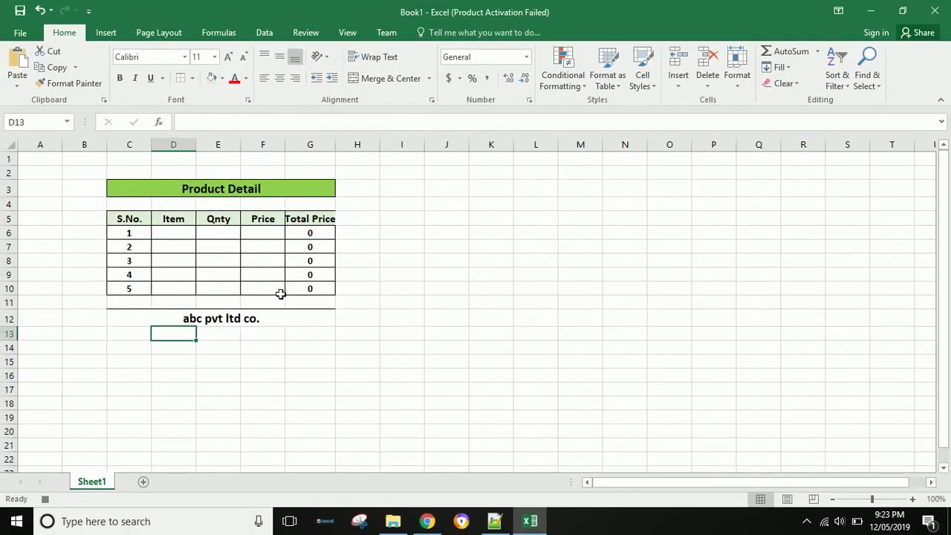
Autofit column G to its Total Price heading, then stop recording DemoMacro.
double_click(340, 144)
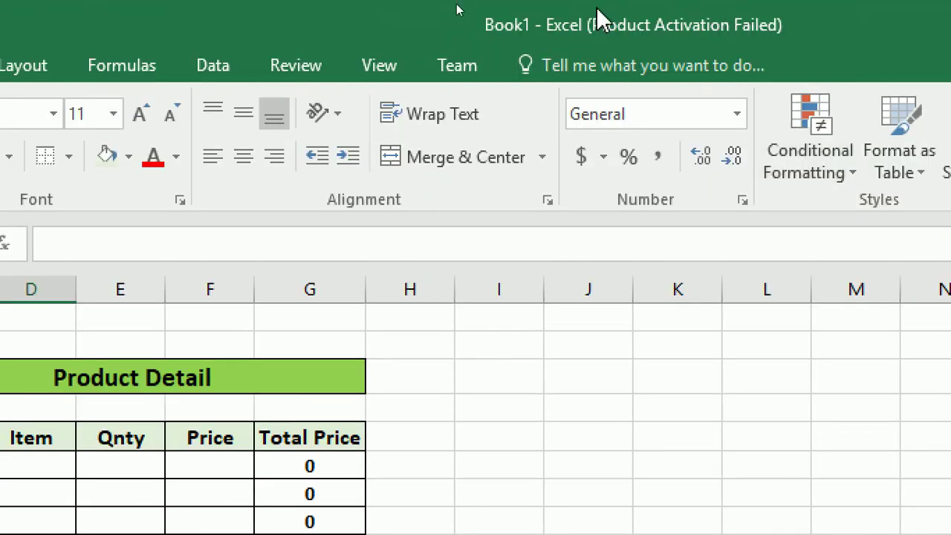
click(383, 70)
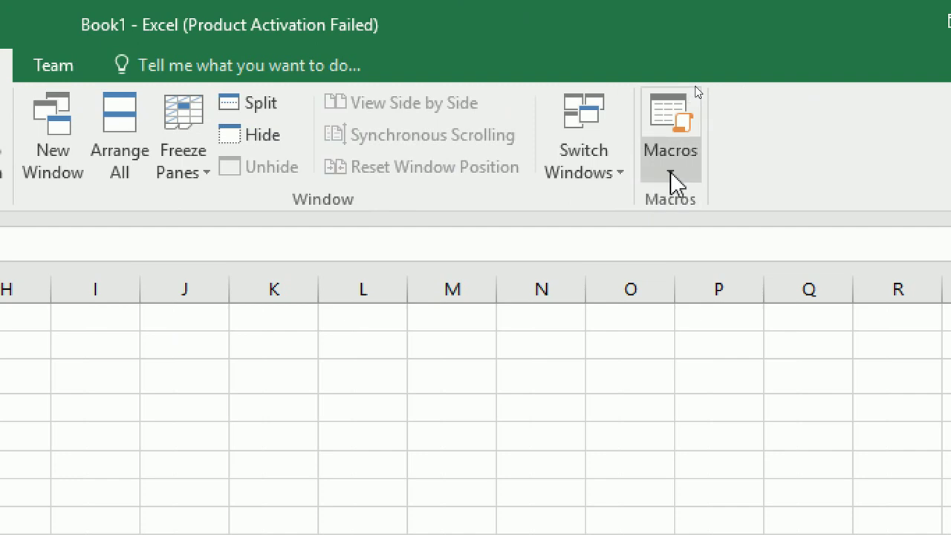
click(671, 173)
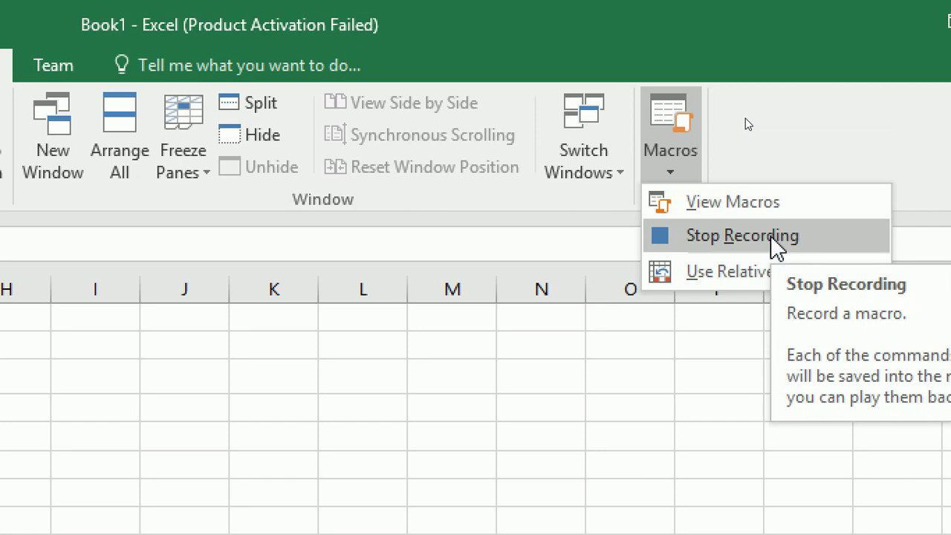
click(772, 237)
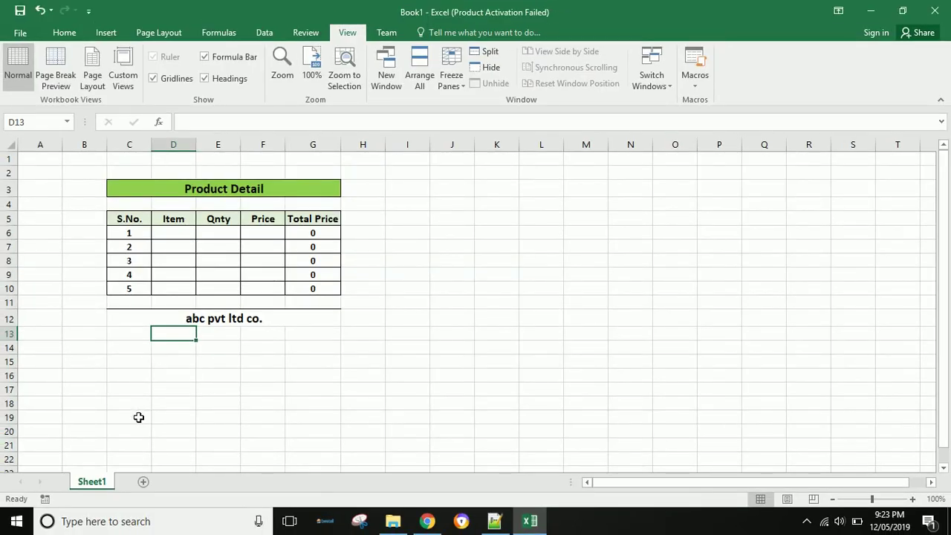
Add Sheet2 and run DemoMacro there to rebuild the Product Detail table and footer.
click(144, 483)
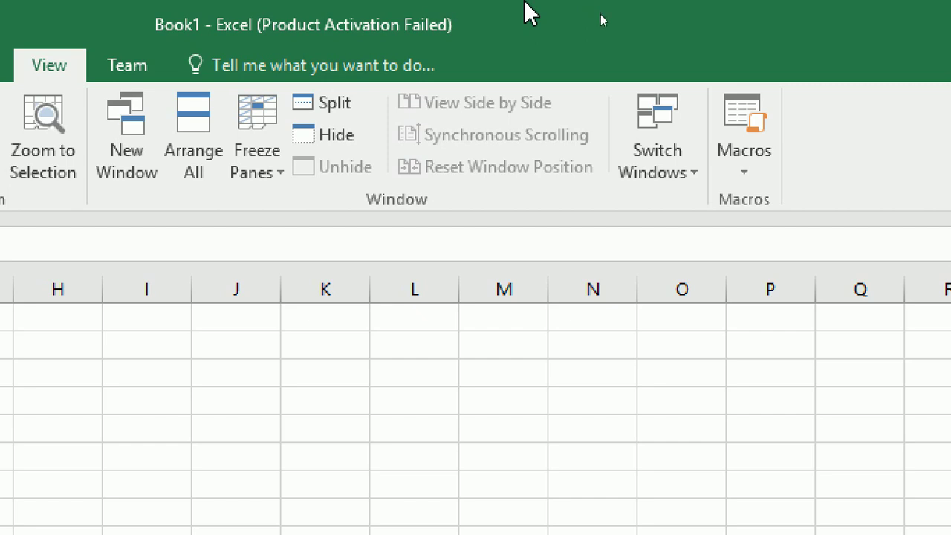
click(759, 176)
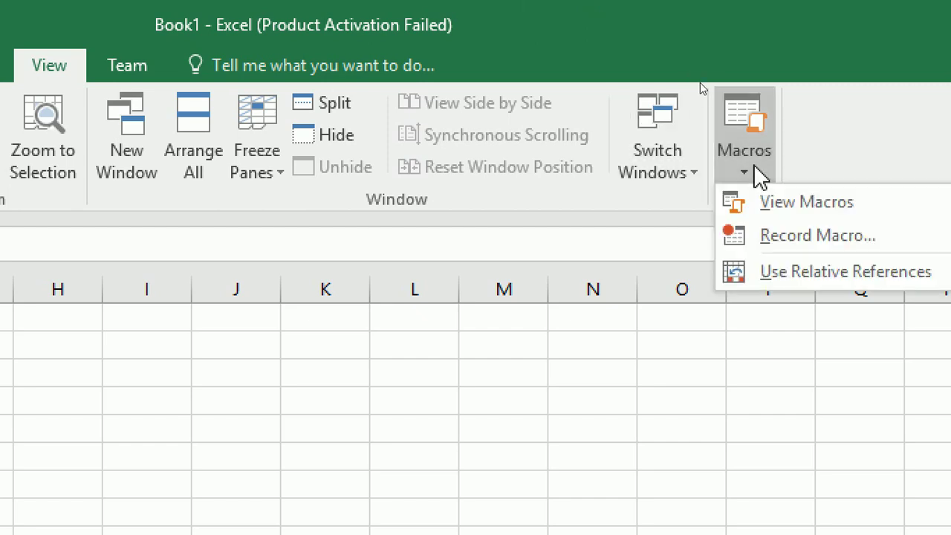
click(709, 204)
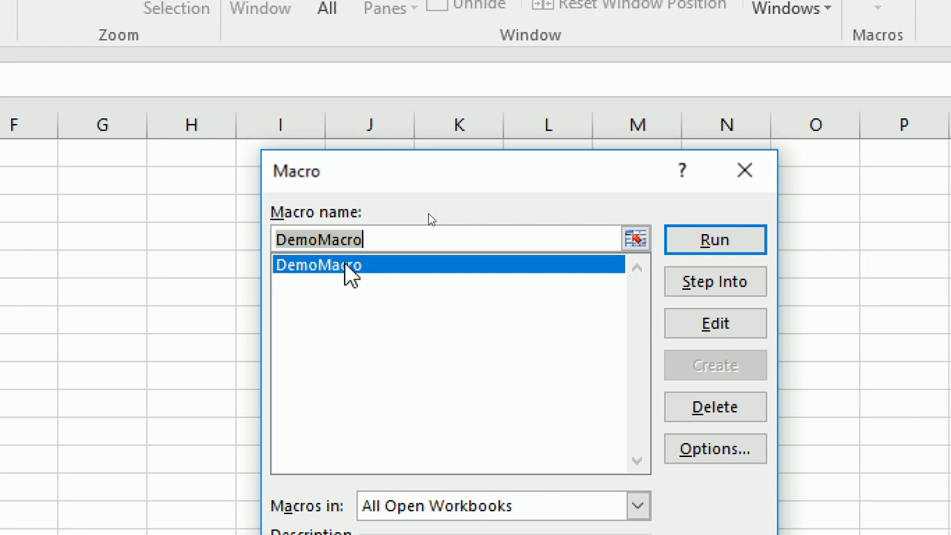
click(704, 252)
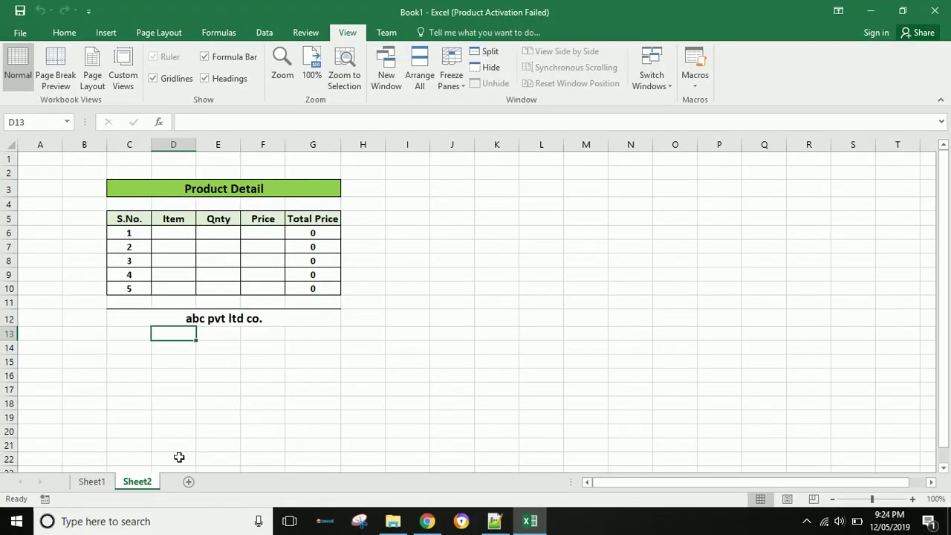
Compare the Product Detail tables on Sheet1 and Sheet2, finishing on Sheet2.
click(100, 482)
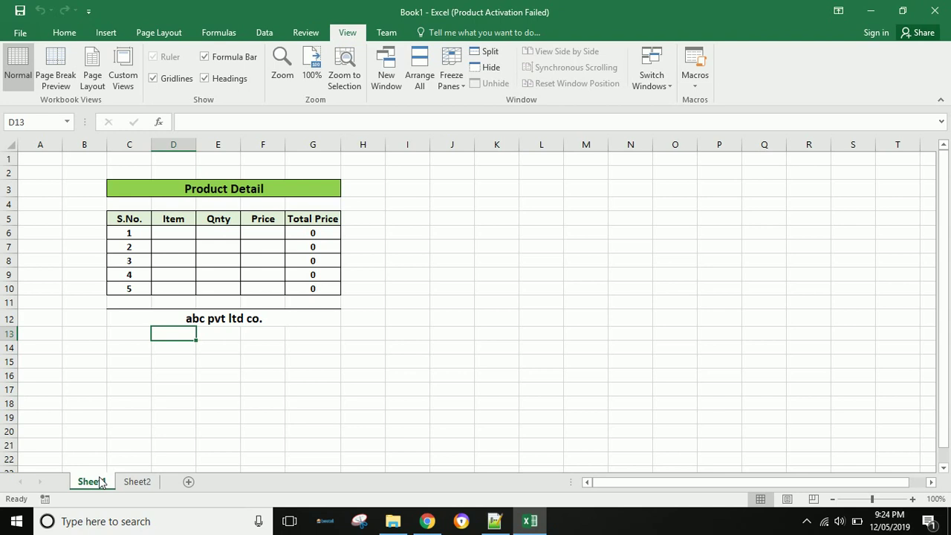
click(124, 481)
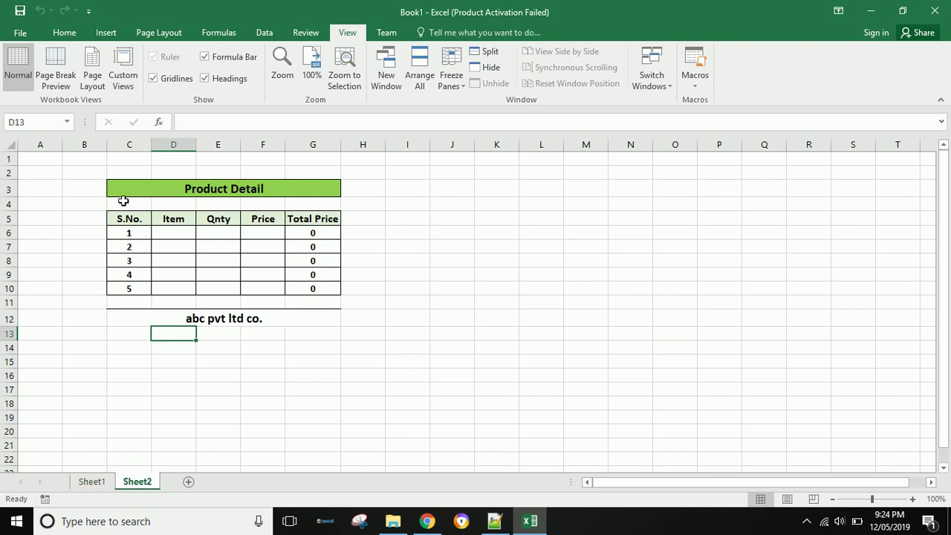
click(123, 197)
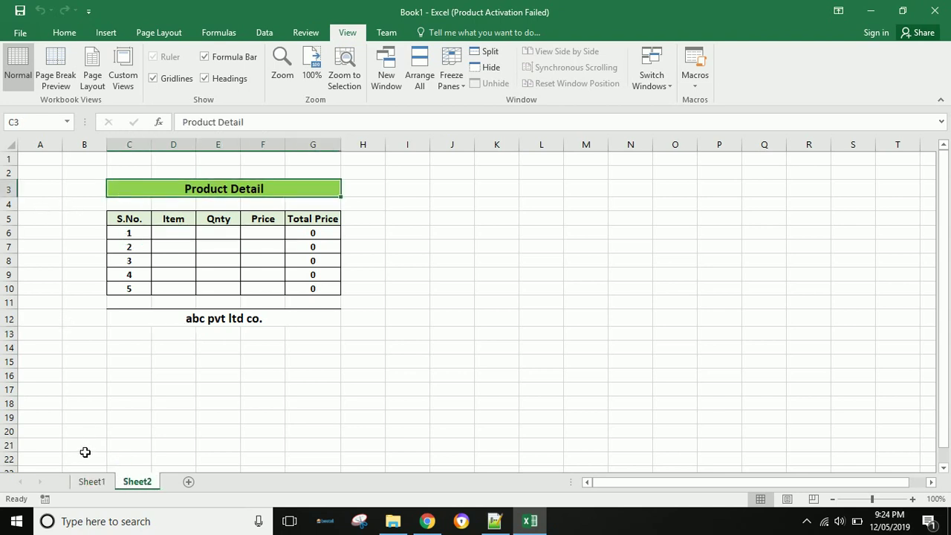
click(91, 481)
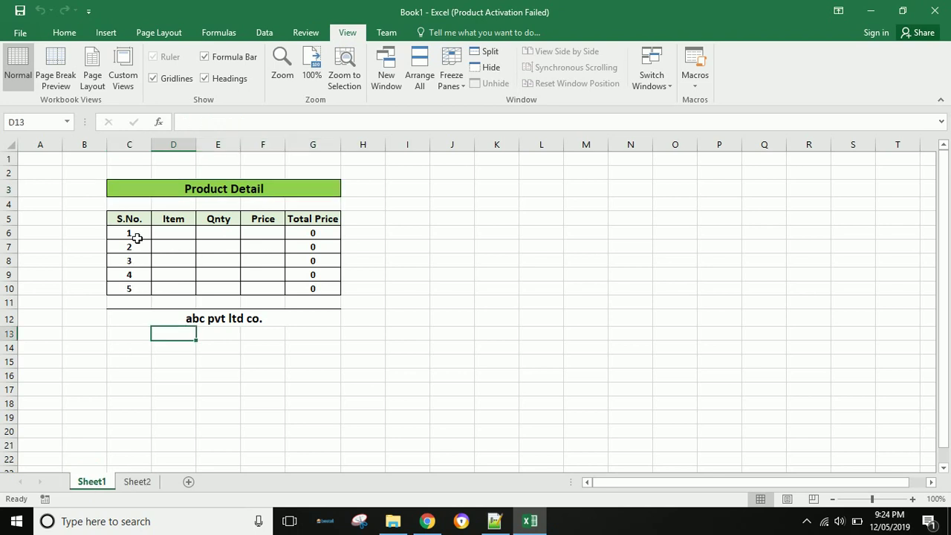
click(139, 195)
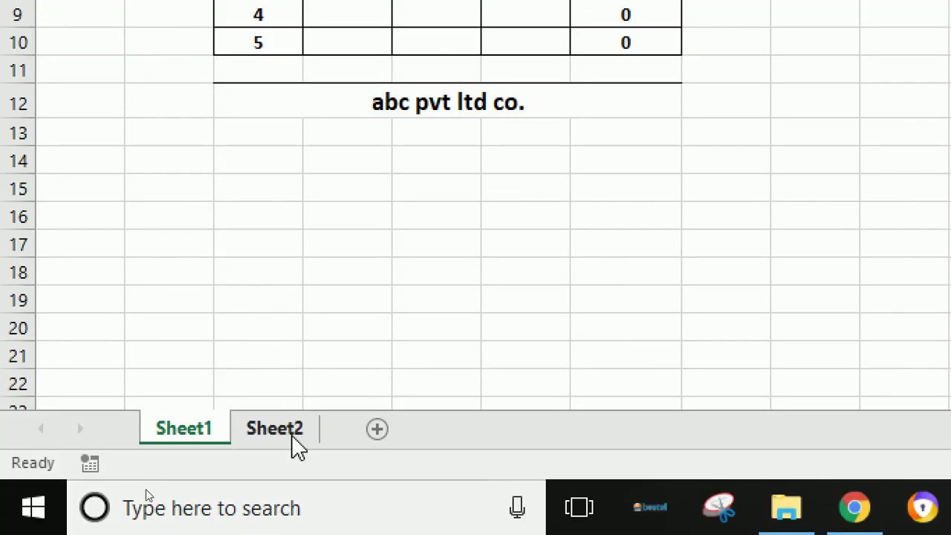
click(289, 430)
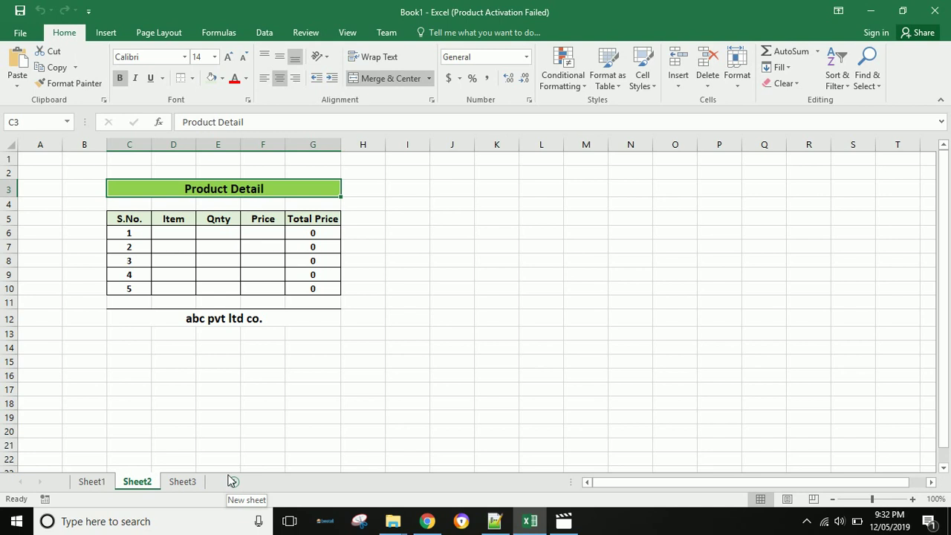
Go through Sheet1 to the still-empty Sheet3.
click(95, 483)
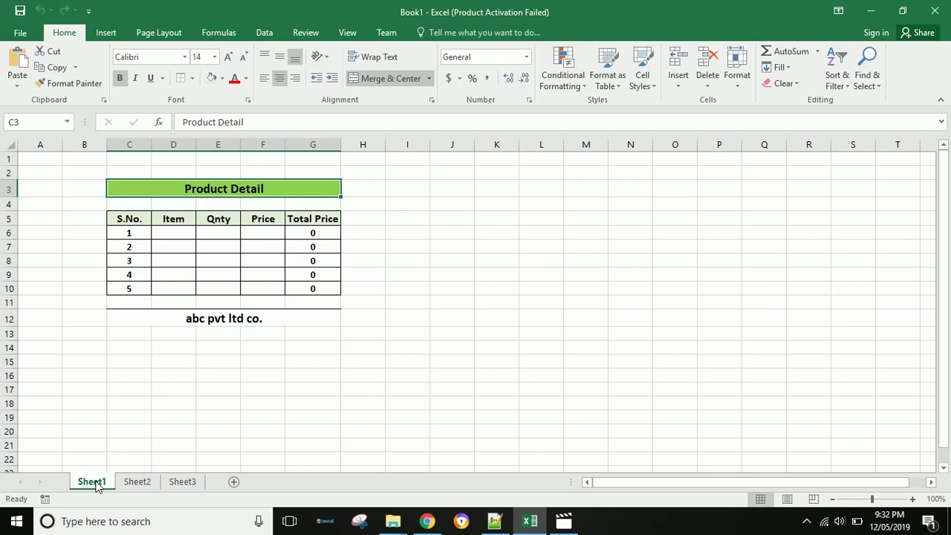
click(188, 482)
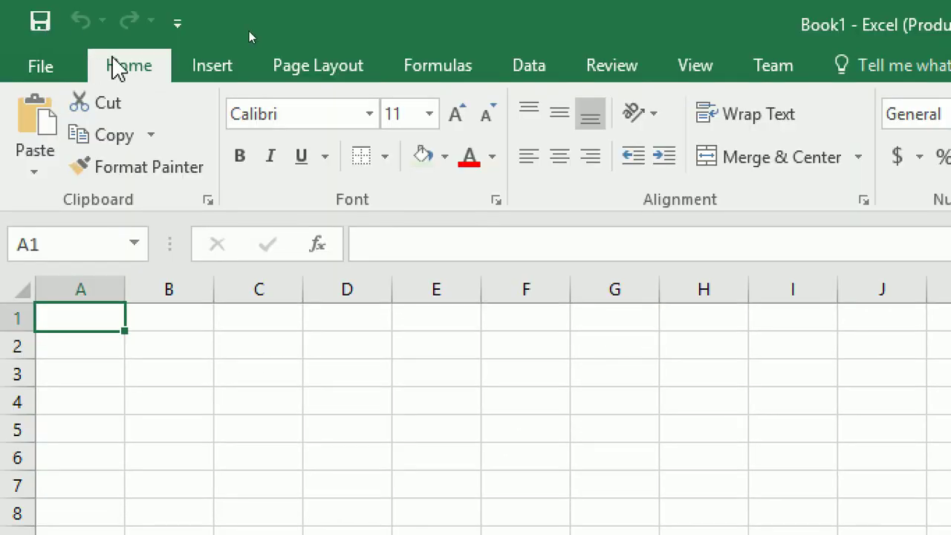
Turn on Use Relative References and bring up Record Macro, proposing Macro3 in This Workbook.
click(687, 68)
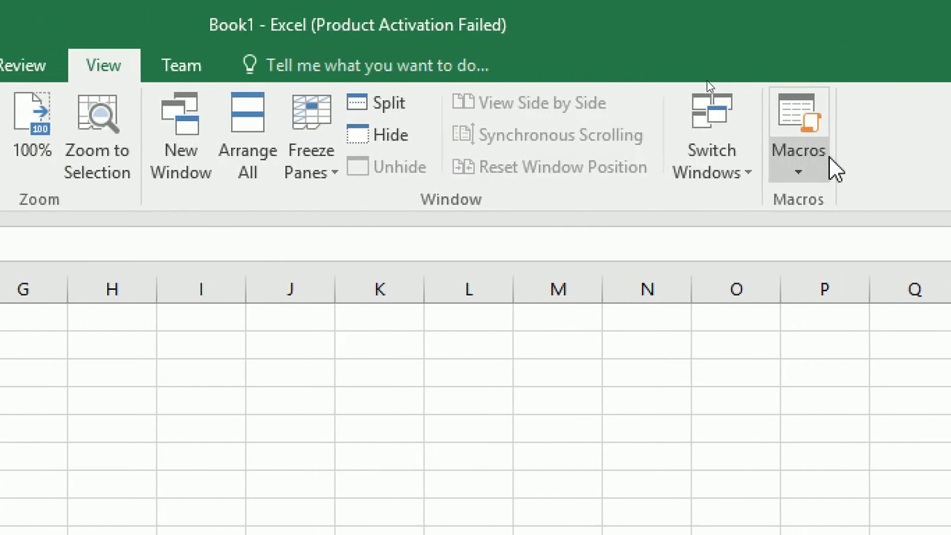
click(817, 176)
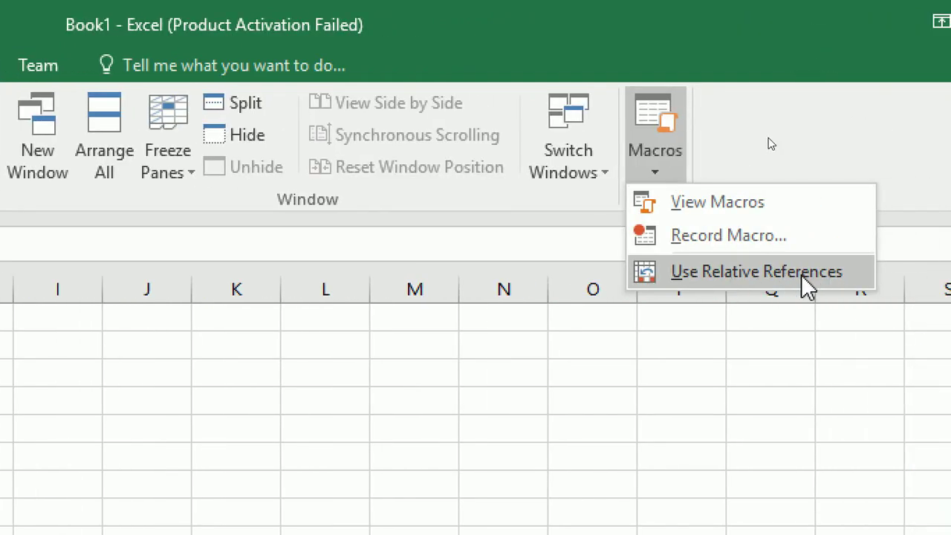
click(801, 272)
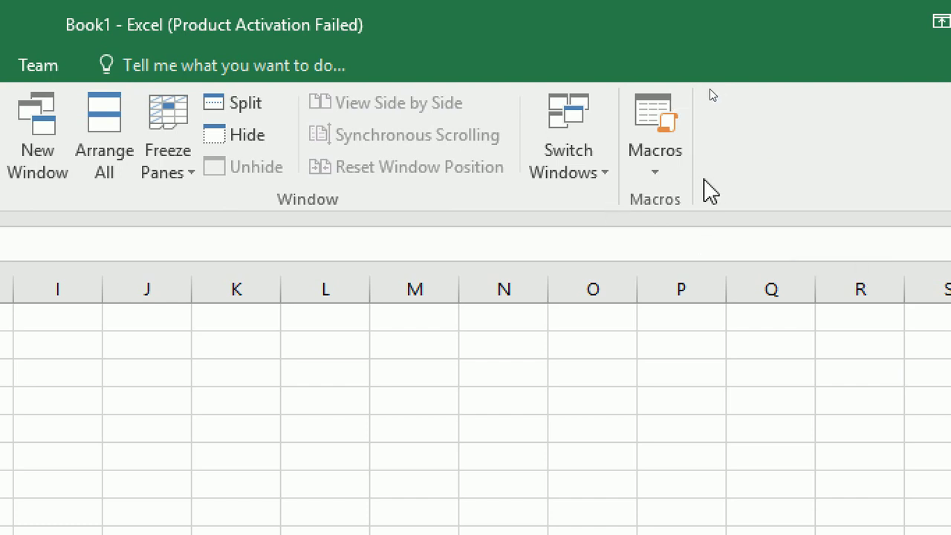
click(672, 182)
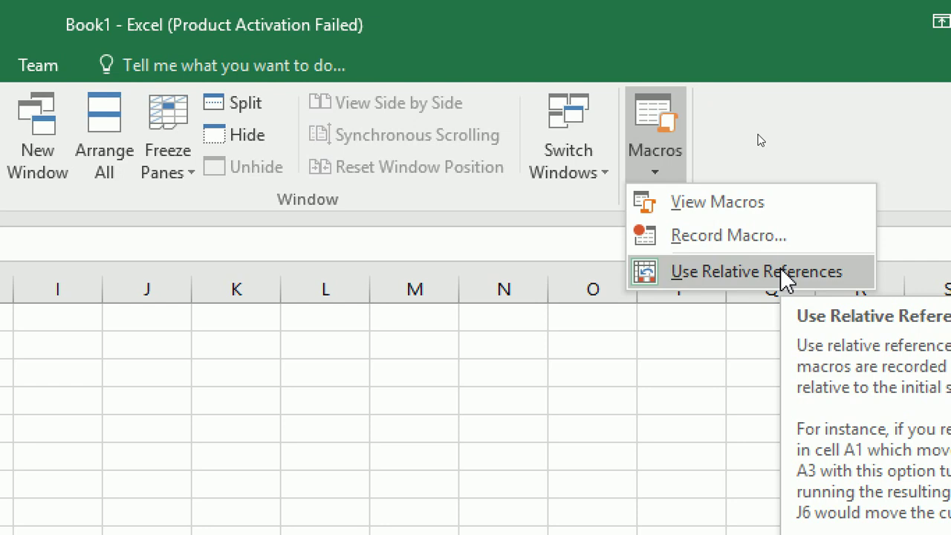
click(726, 239)
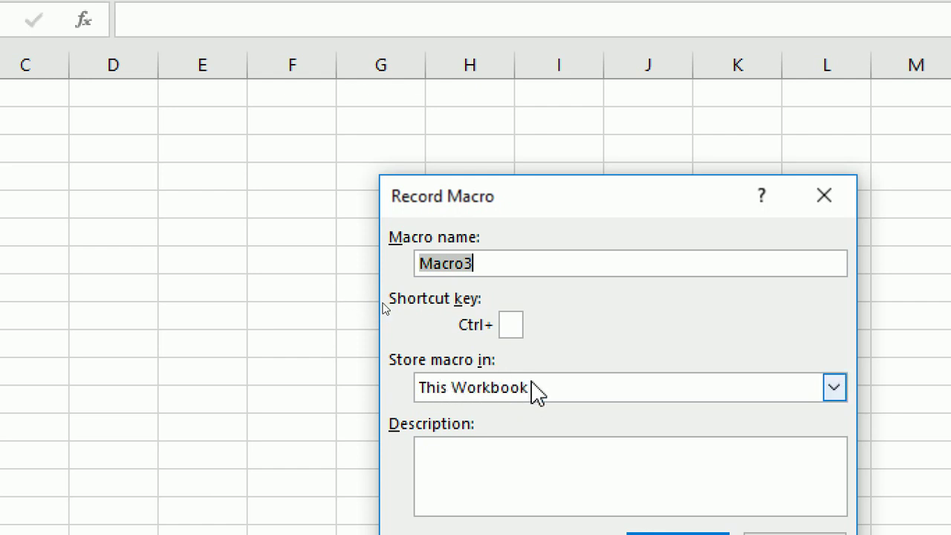
Start recording Macro3 with storage kept in This Workbook.
click(536, 394)
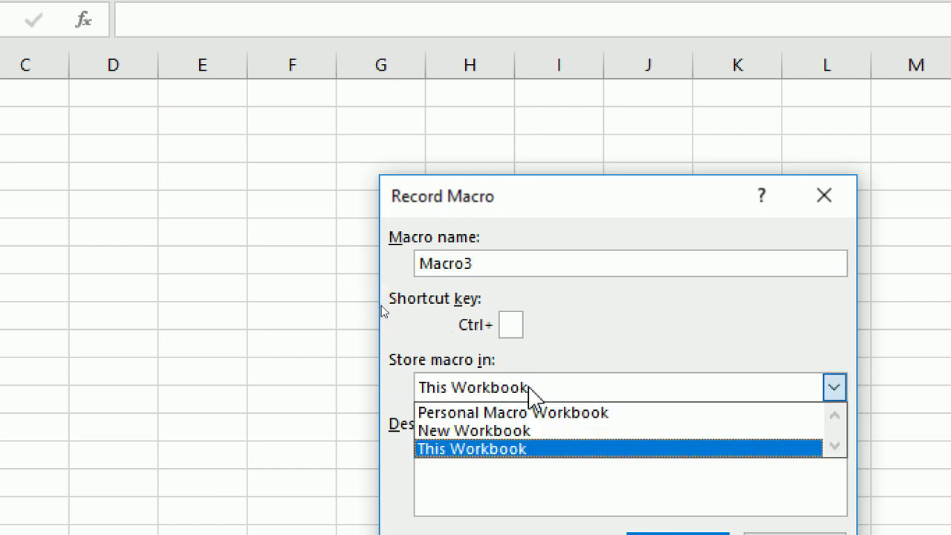
click(528, 387)
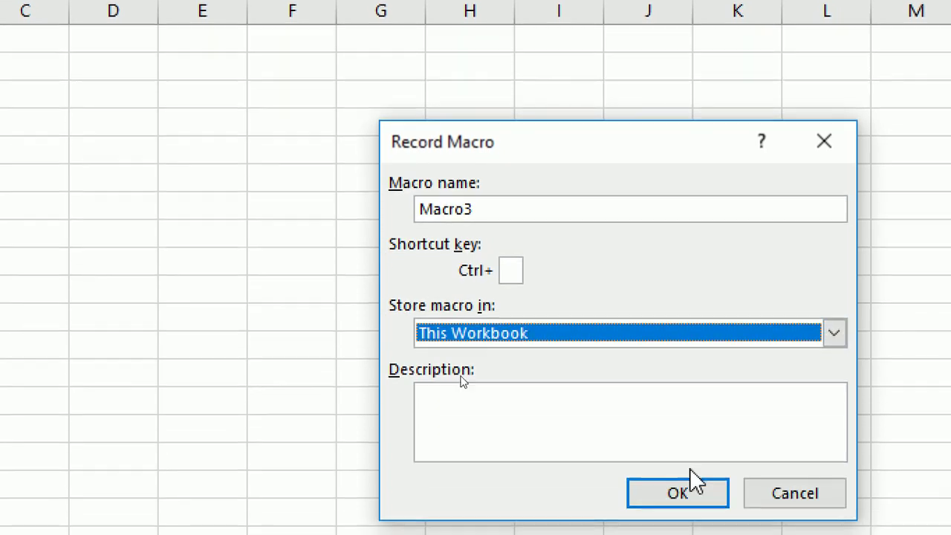
click(681, 477)
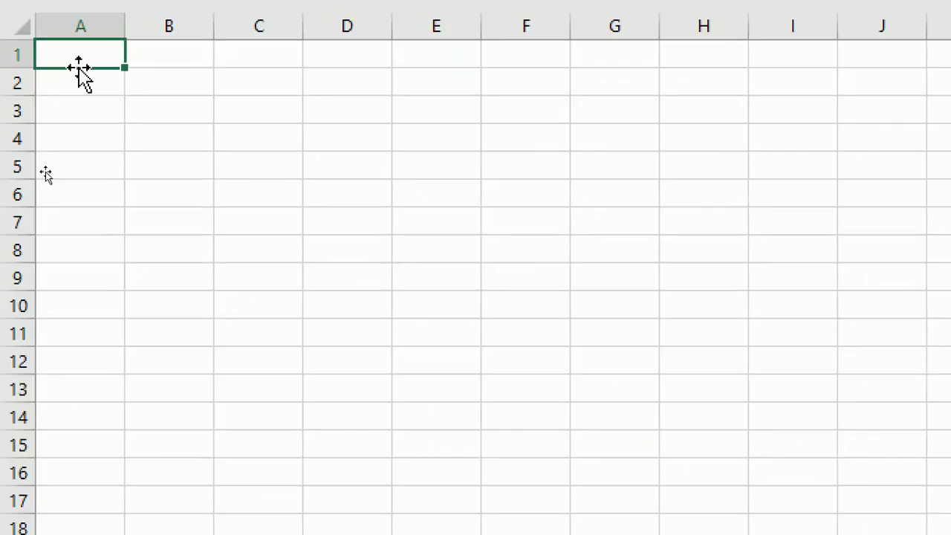
Enter the title 'Employee Detail' in C3.
click(276, 110)
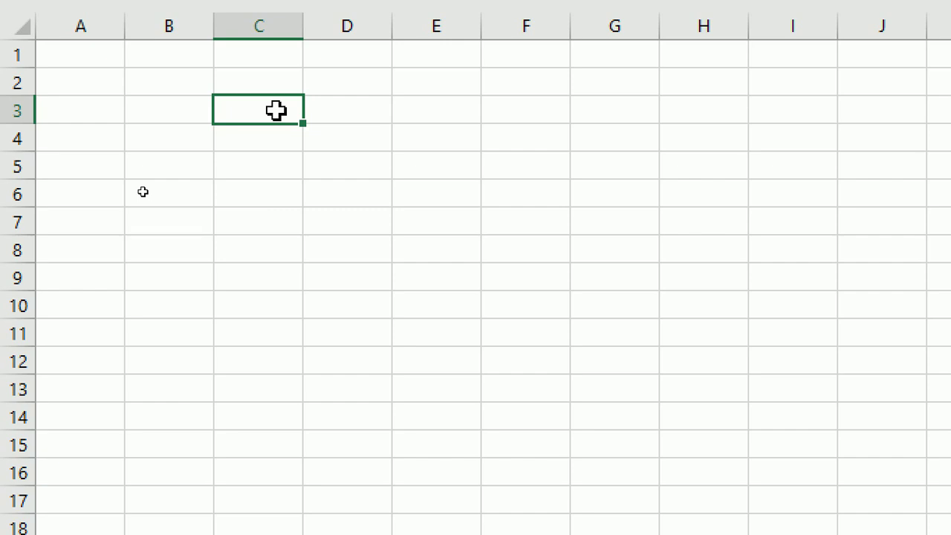
text(E)
text(mploy)
text(ee De)
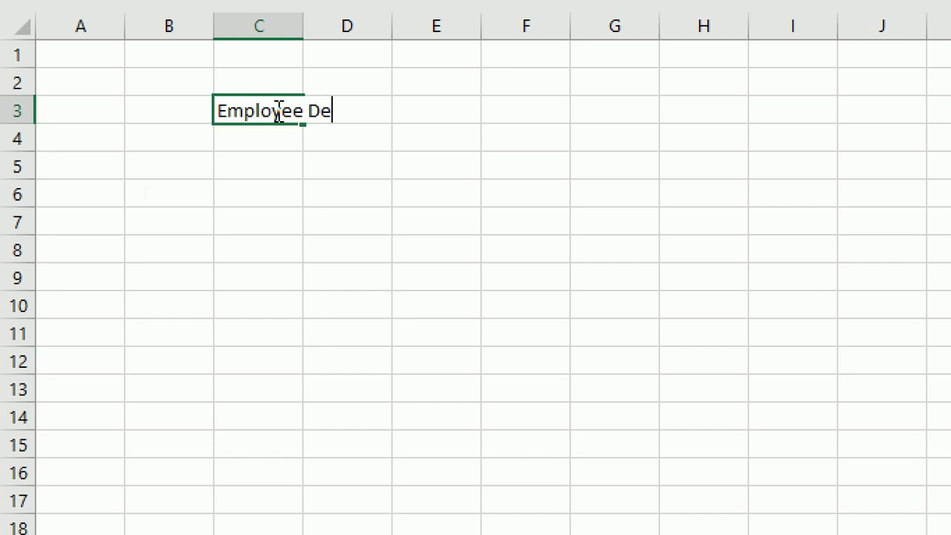
text(tail)
key(Return)
Enter the headings S.No., Emp Name and Basic Salary in C5:E5.
click(265, 163)
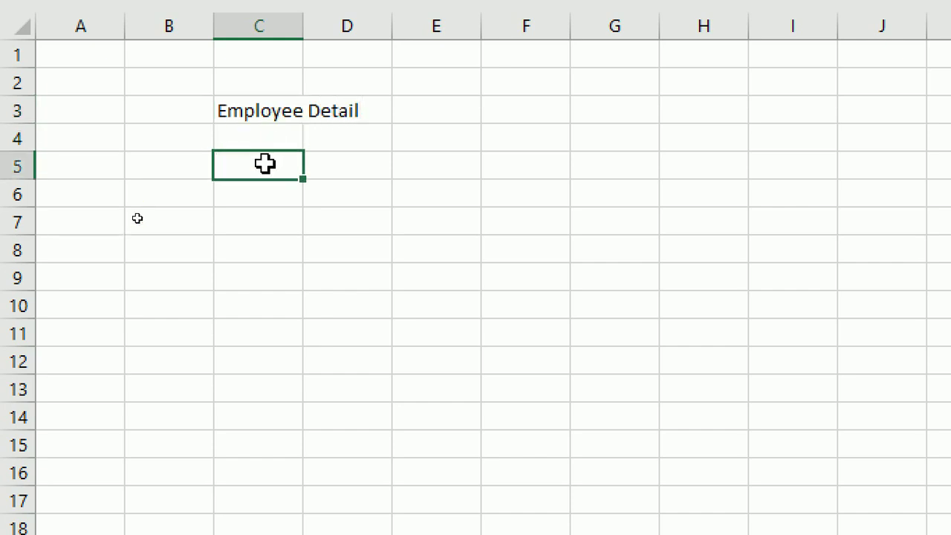
text(S.)
text(No.)
key(Tab)
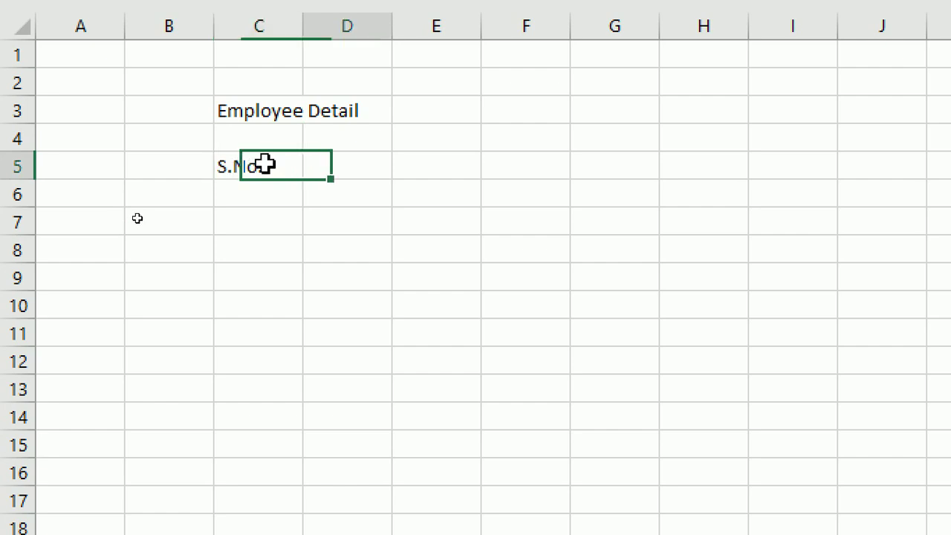
text(Emp )
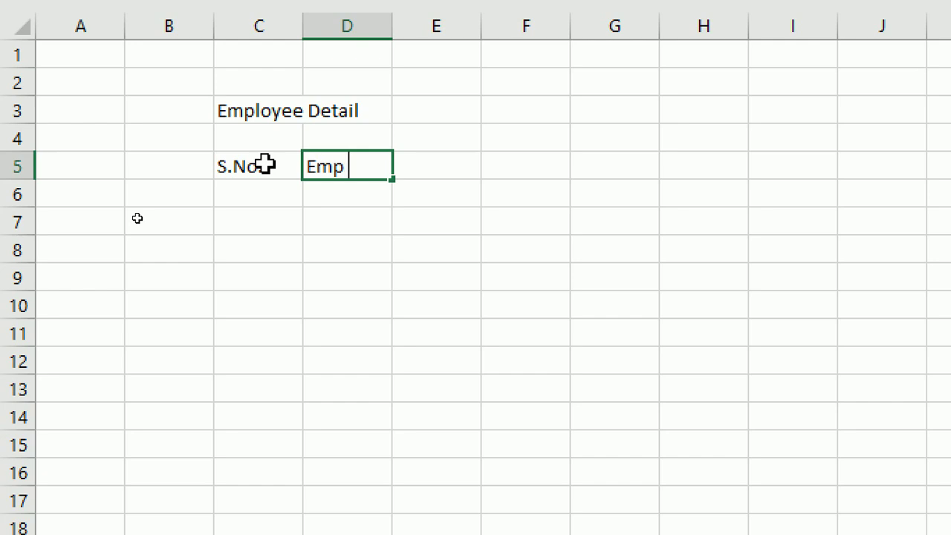
text(Name)
key(Tab)
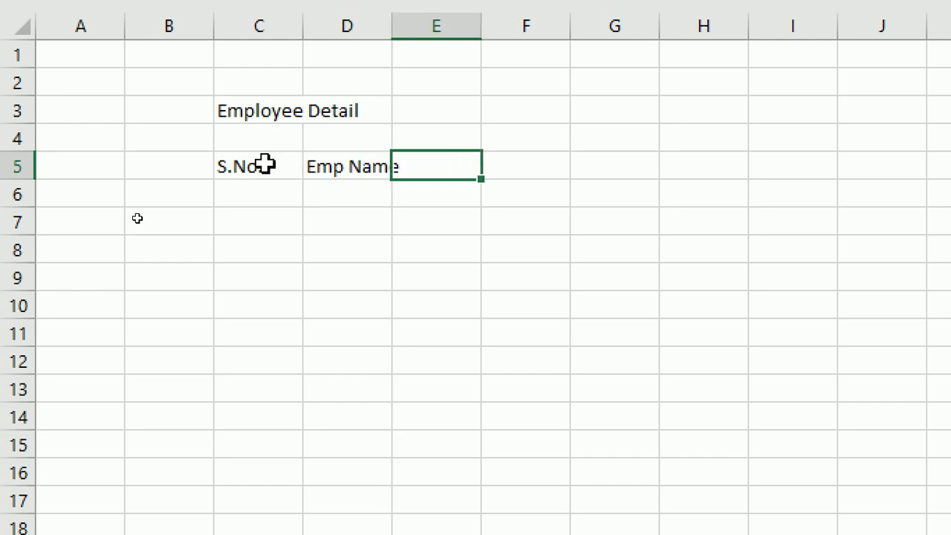
text(Salar)
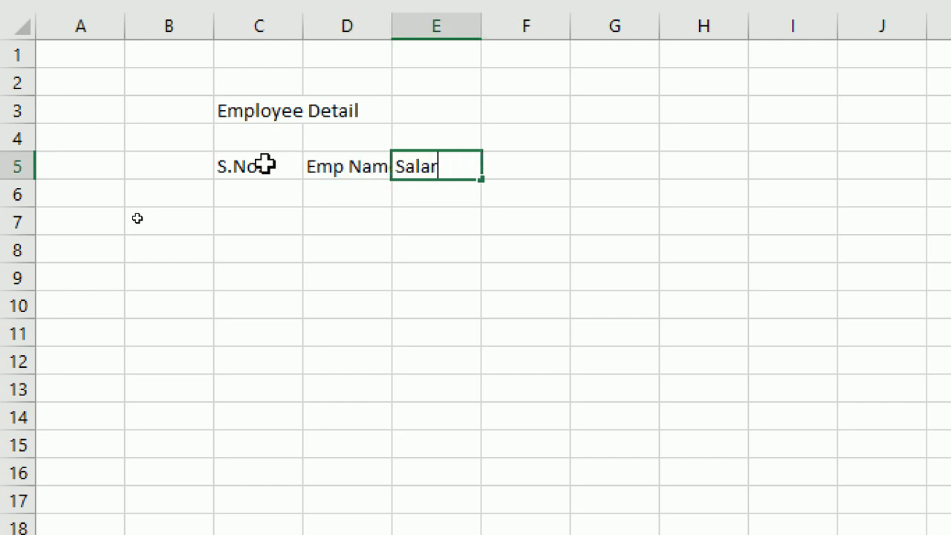
text(y)
key(Tab)
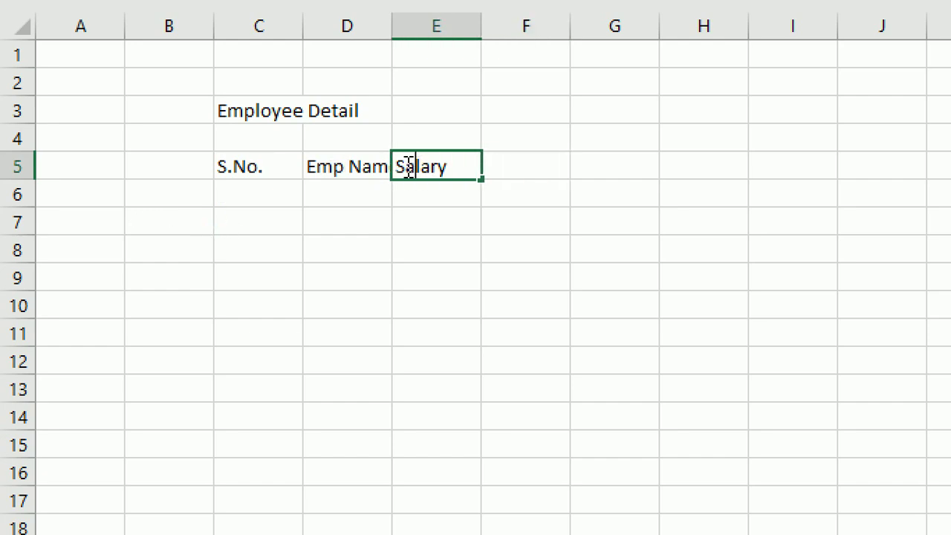
text(B)
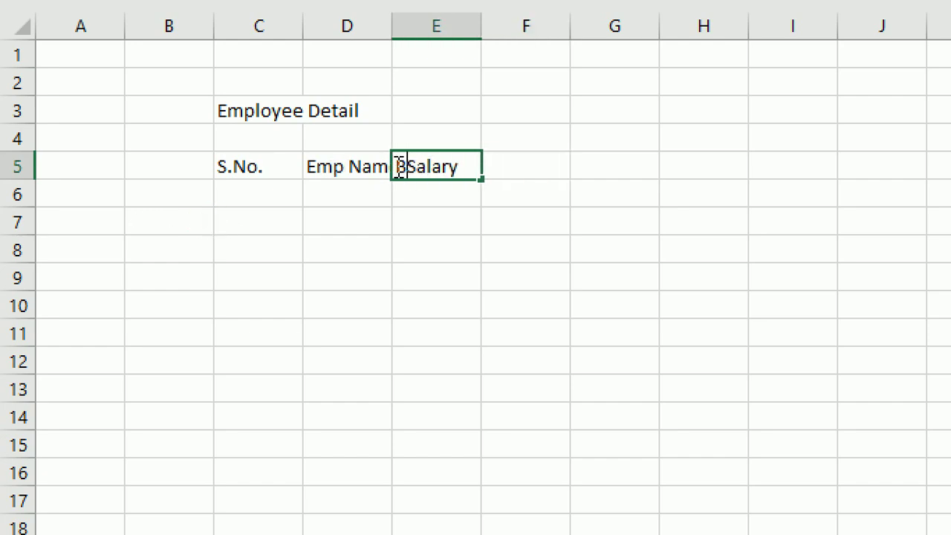
text(asic)
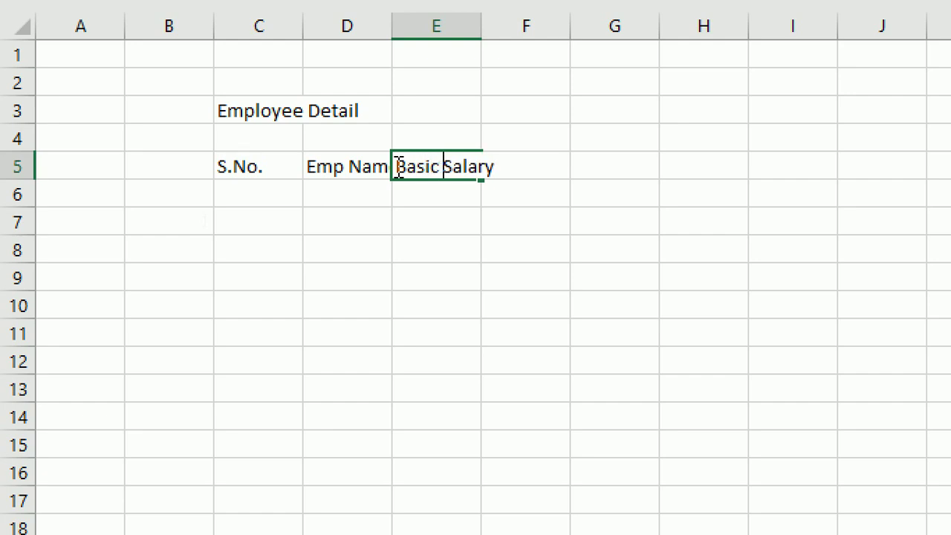
key(Return)
Add the headings HRA, TA and Gross Salary in F5:H5.
key(Right)
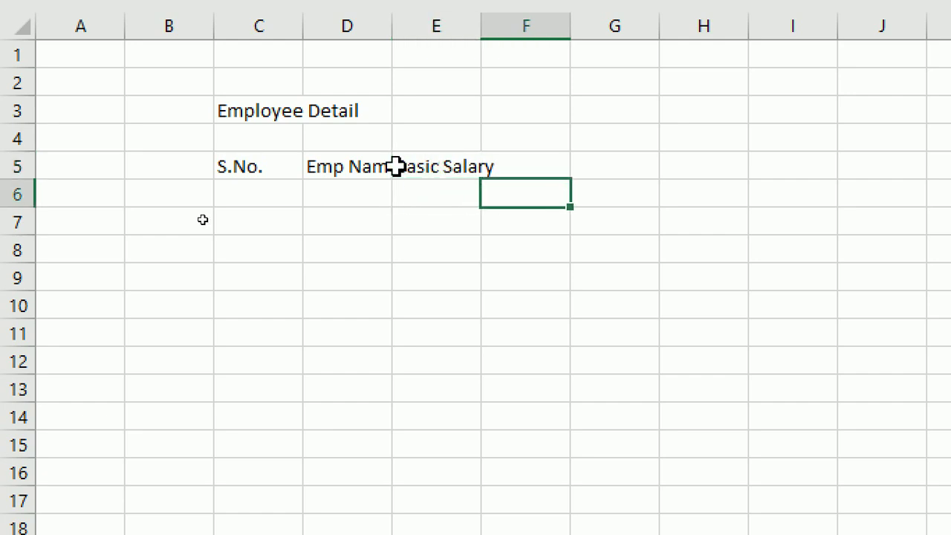
key(Up)
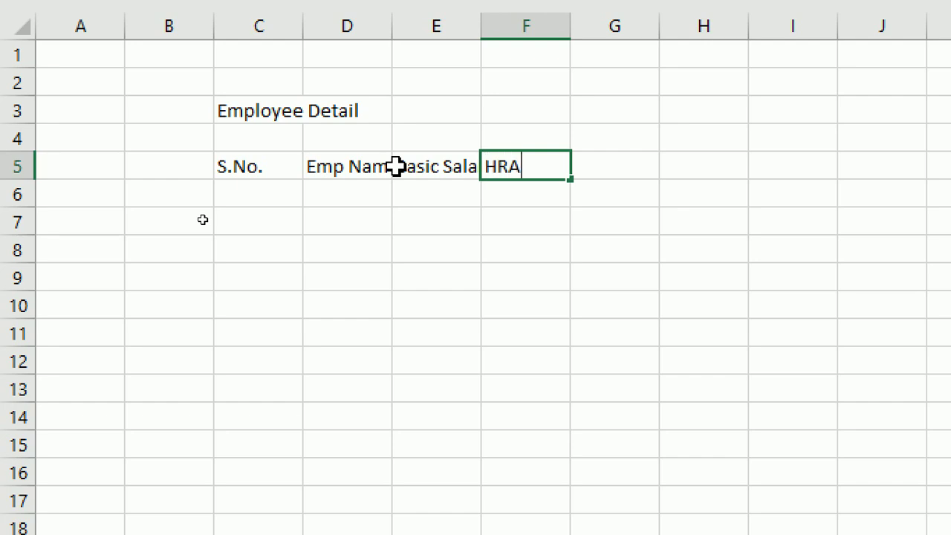
key(Tab)
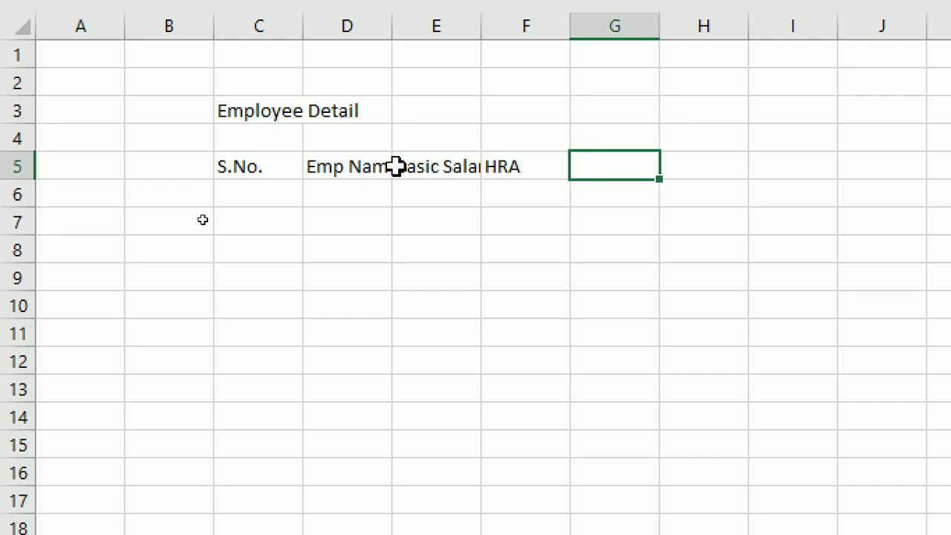
text(TA)
key(Tab)
text(Gross Salary)
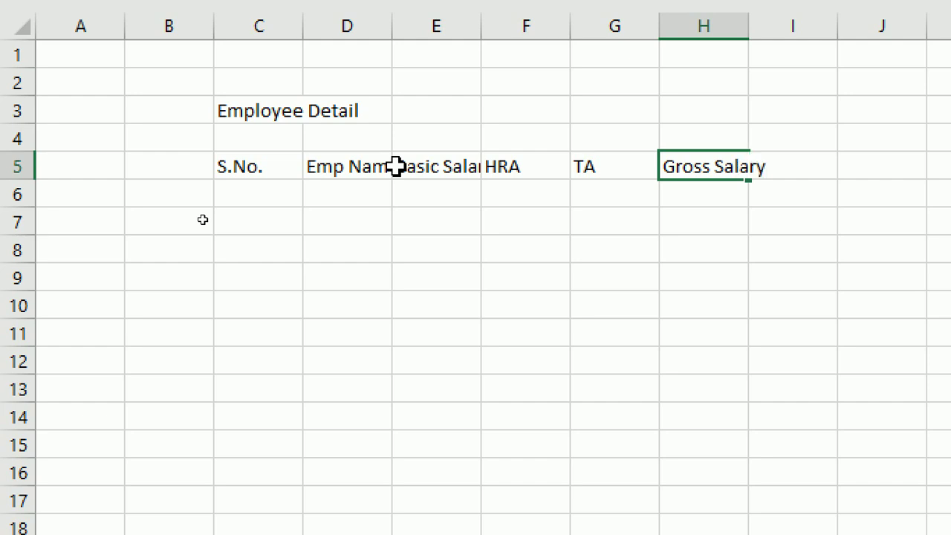
key(Return)
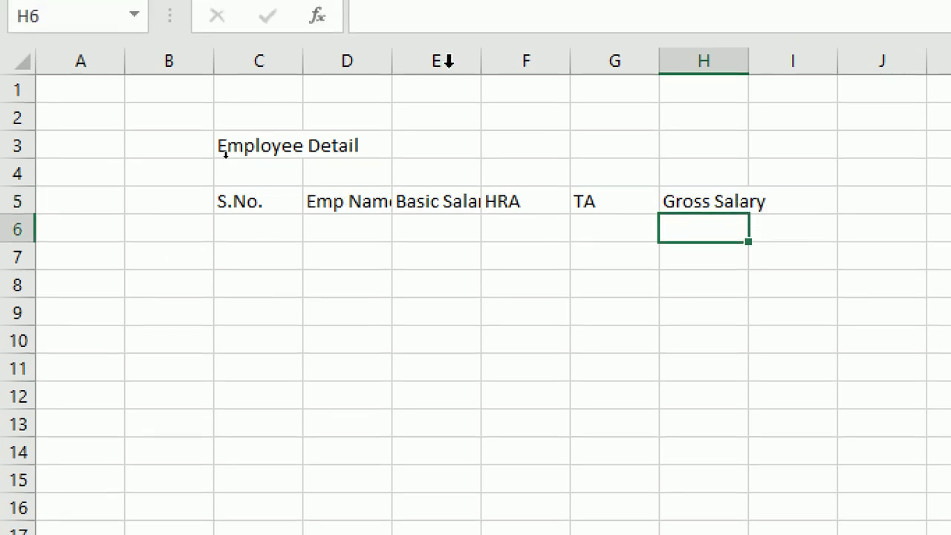
Resize columns D, E, F and H so their headings fit.
drag(391, 61, 405, 61)
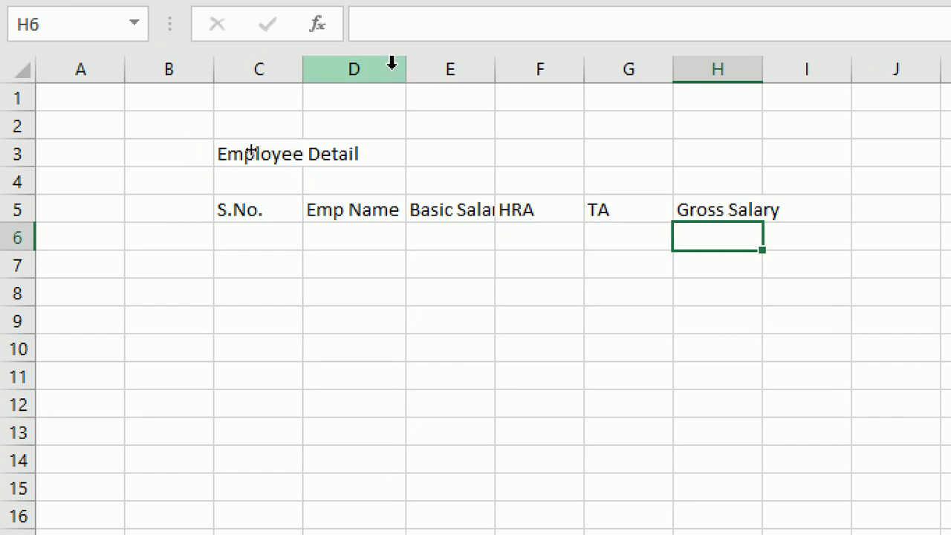
drag(498, 69, 511, 68)
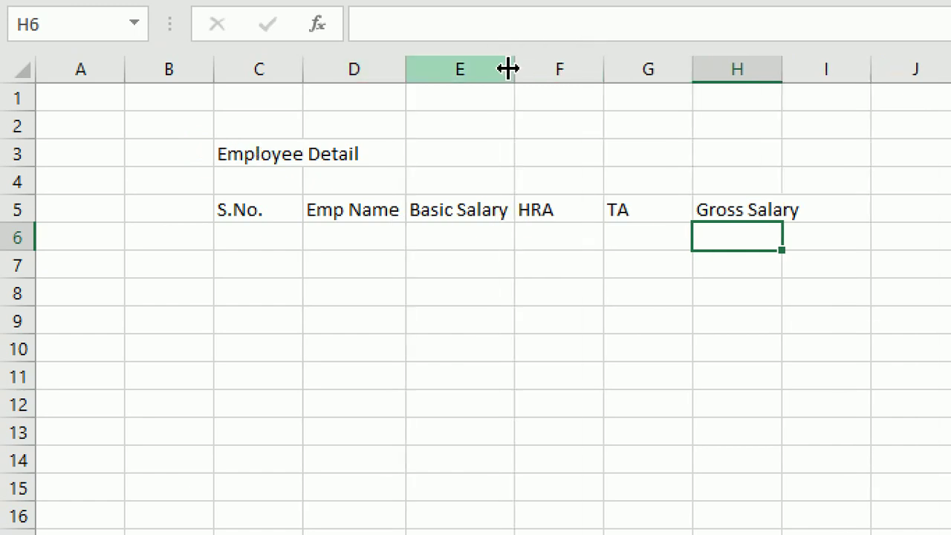
mouse_move(603, 71)
mouse_down()
mouse_move(561, 70)
mouse_move(586, 71)
mouse_up()
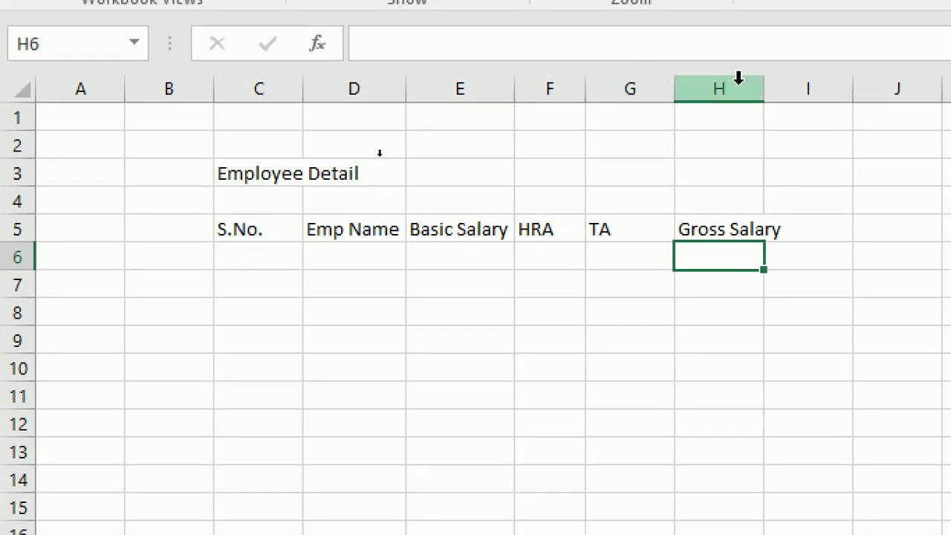
drag(764, 88, 788, 89)
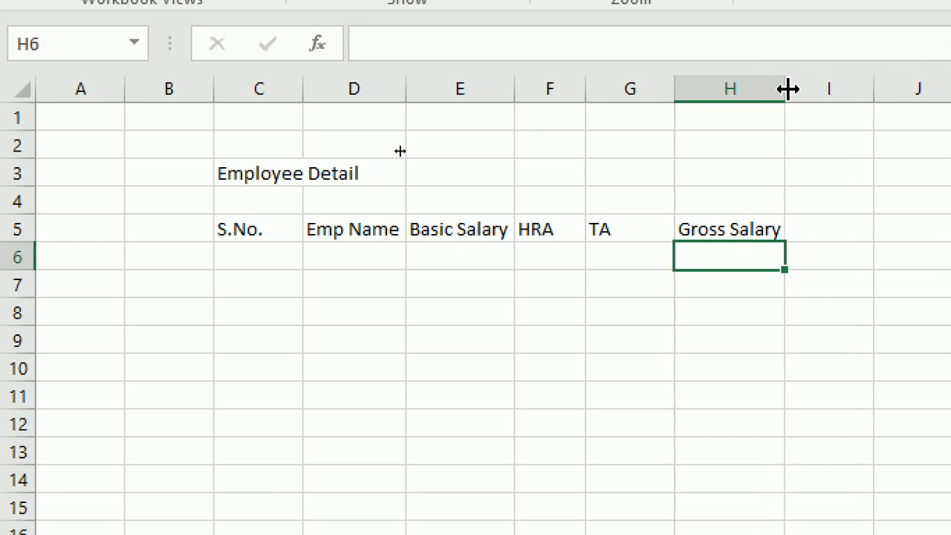
Step through the empty row 6 cells C6 to H6, ending on F6.
click(256, 251)
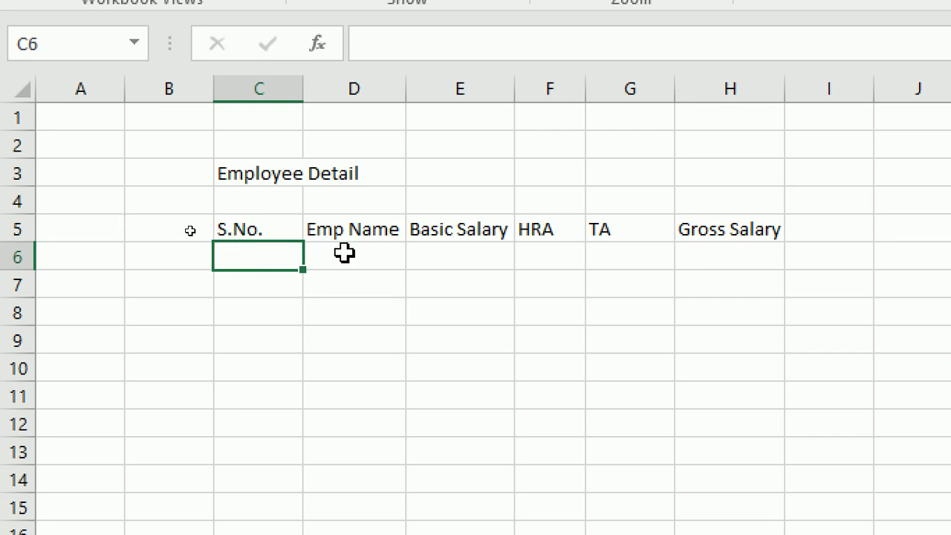
click(391, 251)
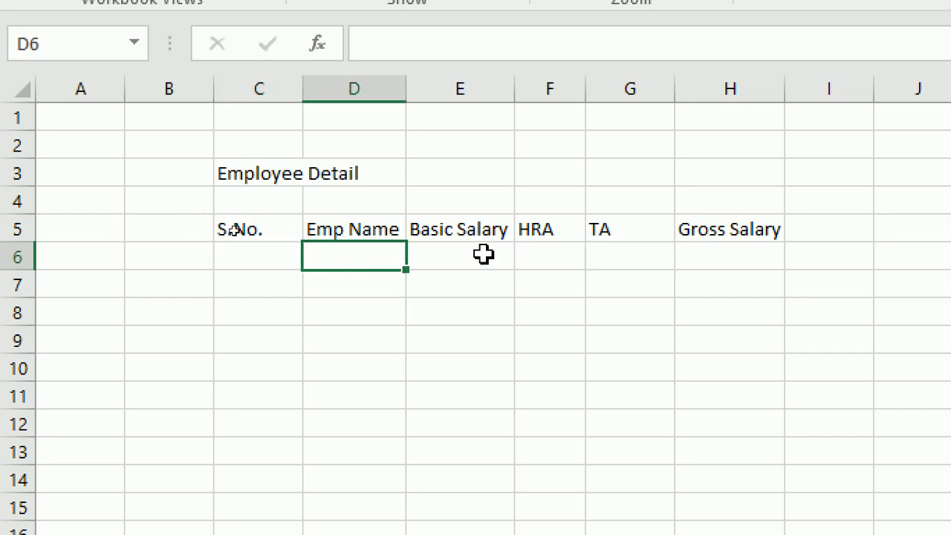
click(457, 250)
click(561, 255)
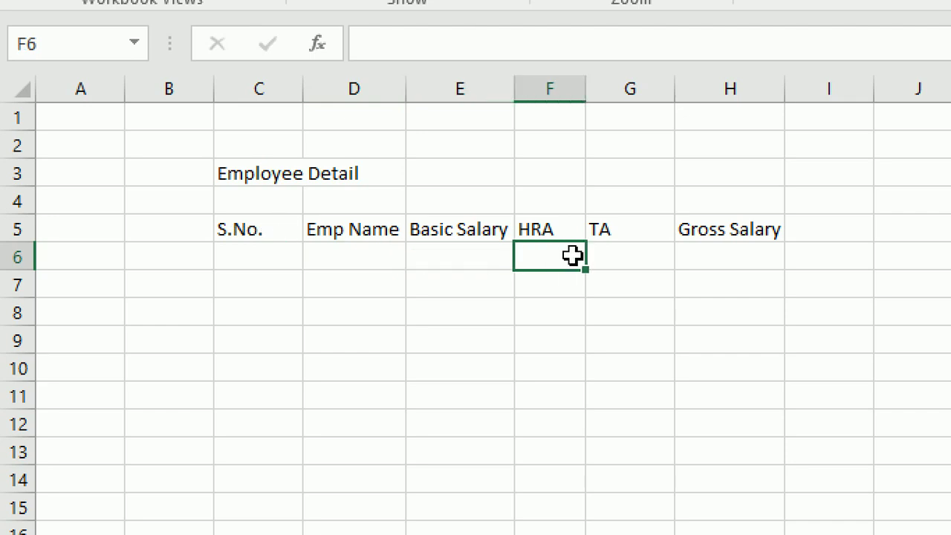
click(667, 252)
click(727, 255)
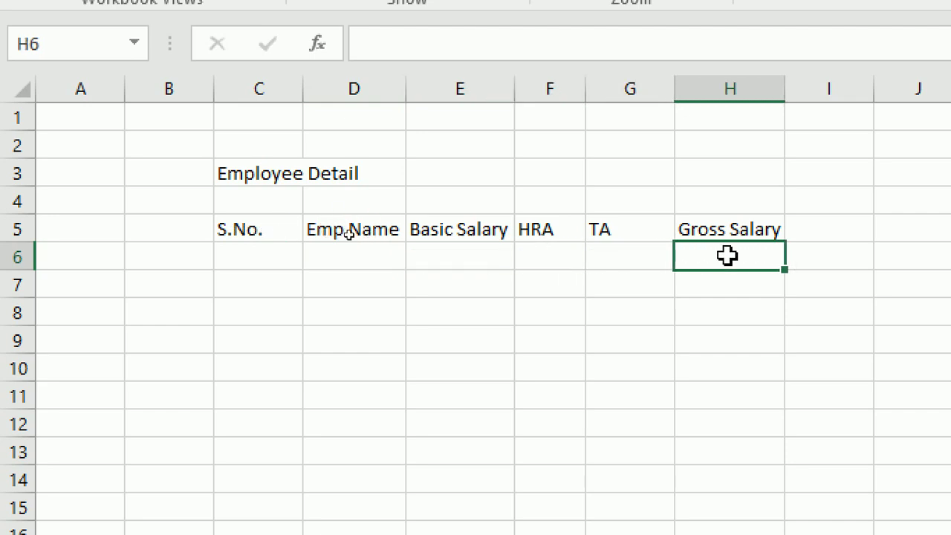
click(533, 255)
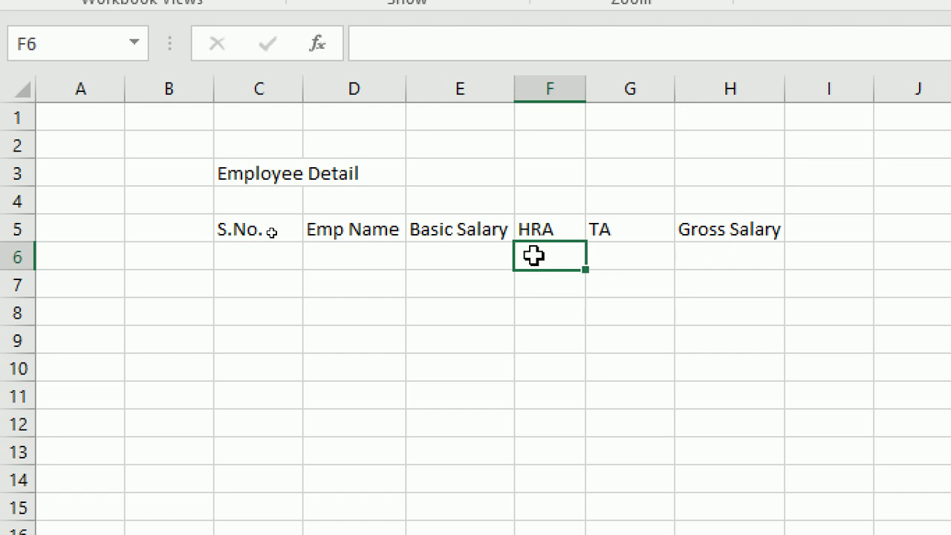
Enter HRA as =E6*5% in F6 and TA as =E6*4% in G6.
text(=)
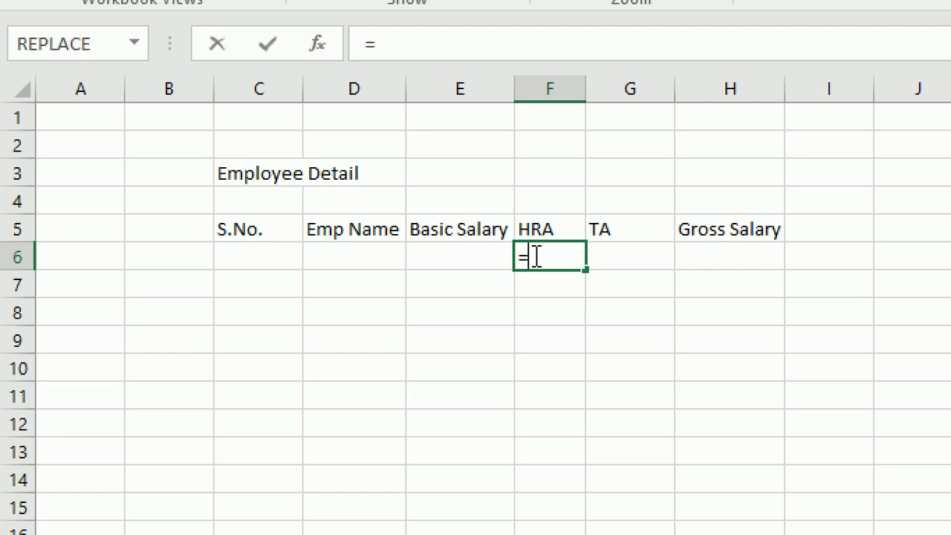
click(475, 255)
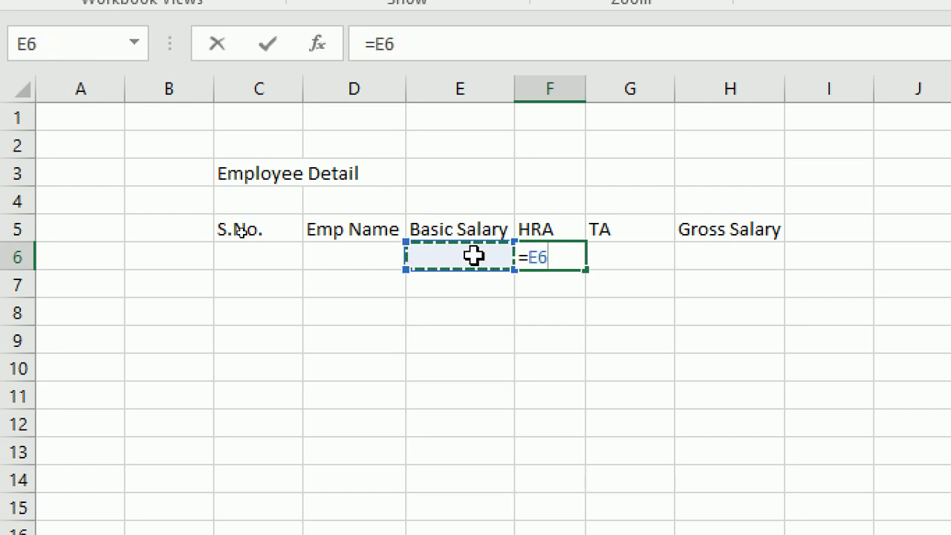
text(*)
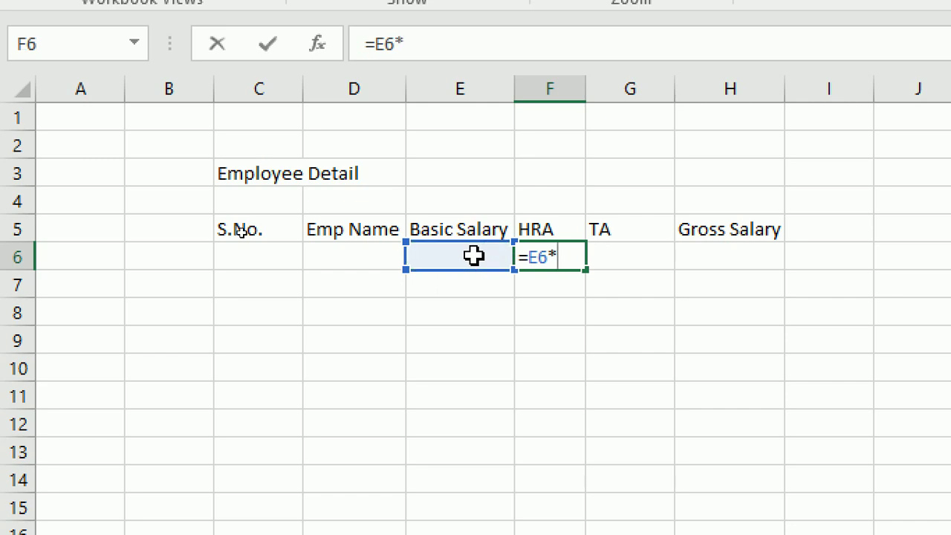
text(5%)
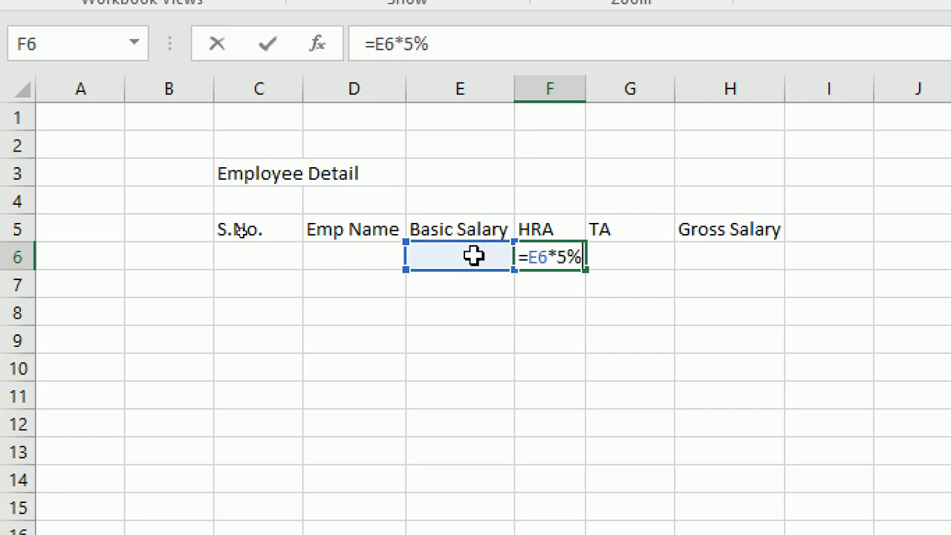
key(Return)
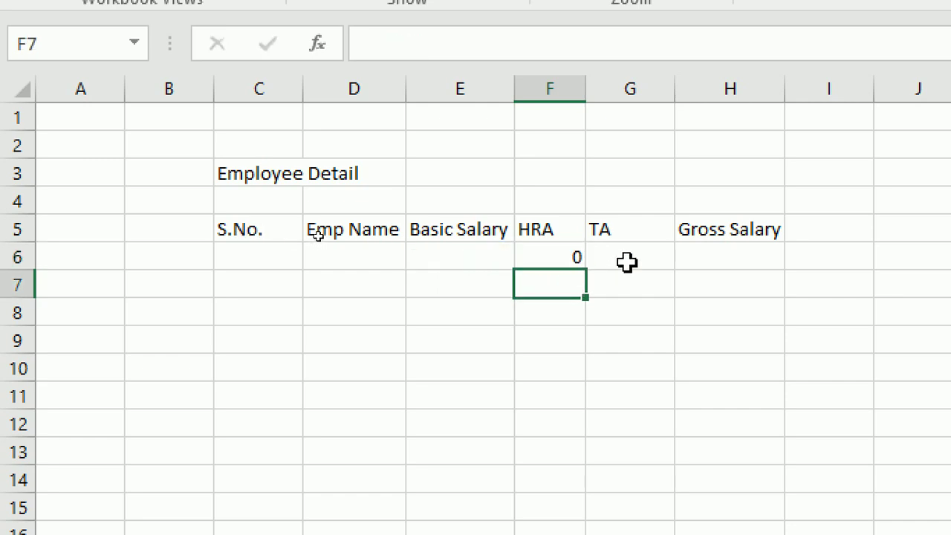
click(628, 261)
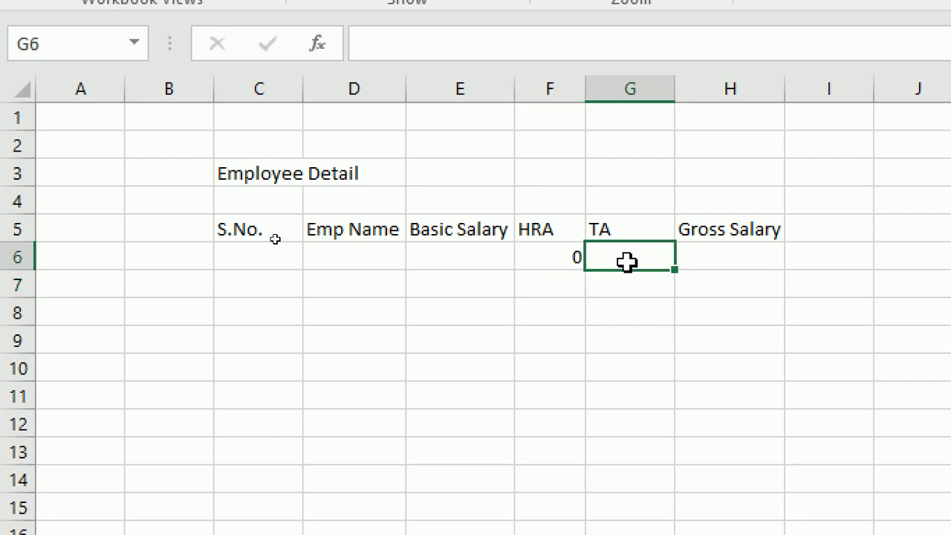
text(=)
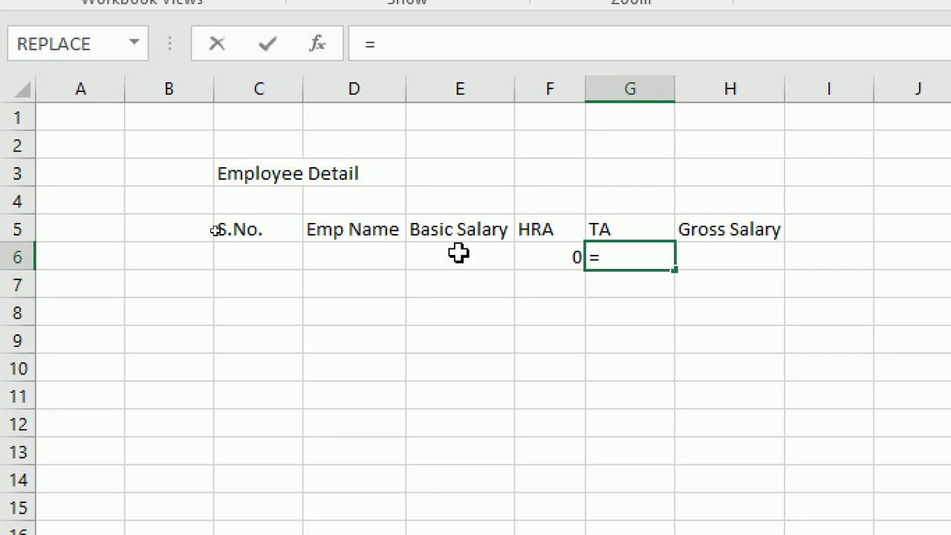
click(425, 255)
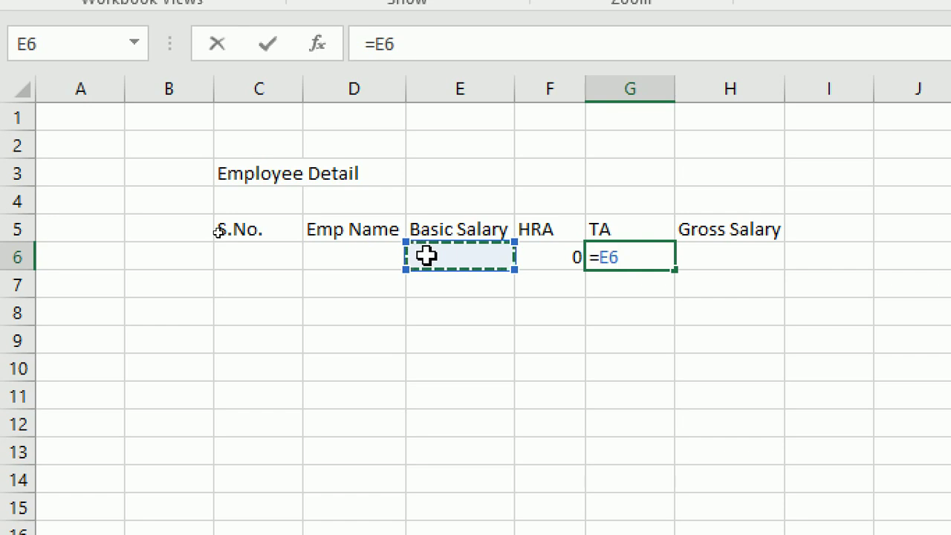
text(*)
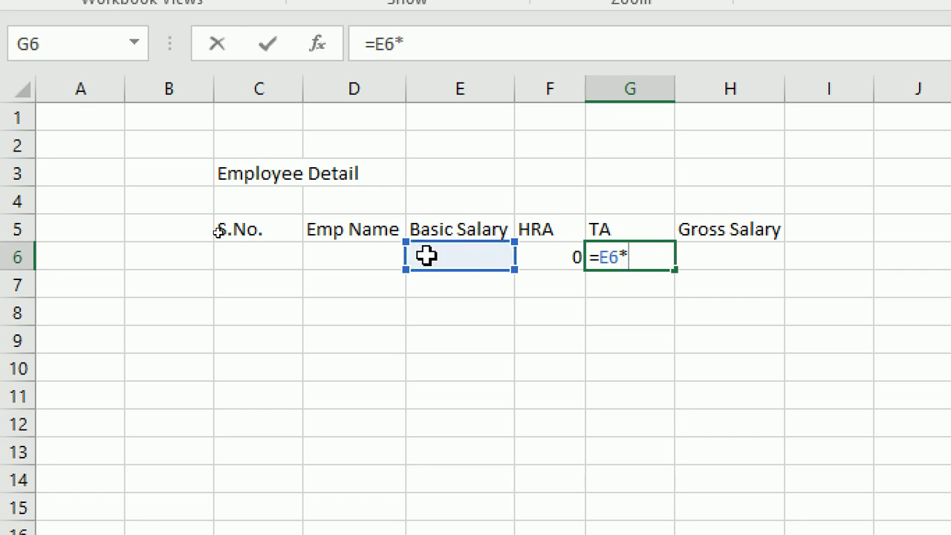
text(4%)
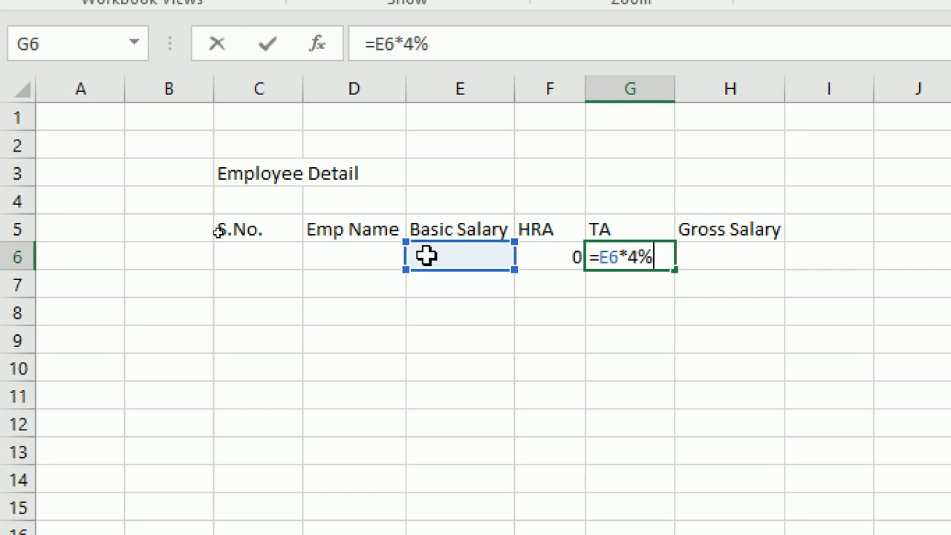
key(Return)
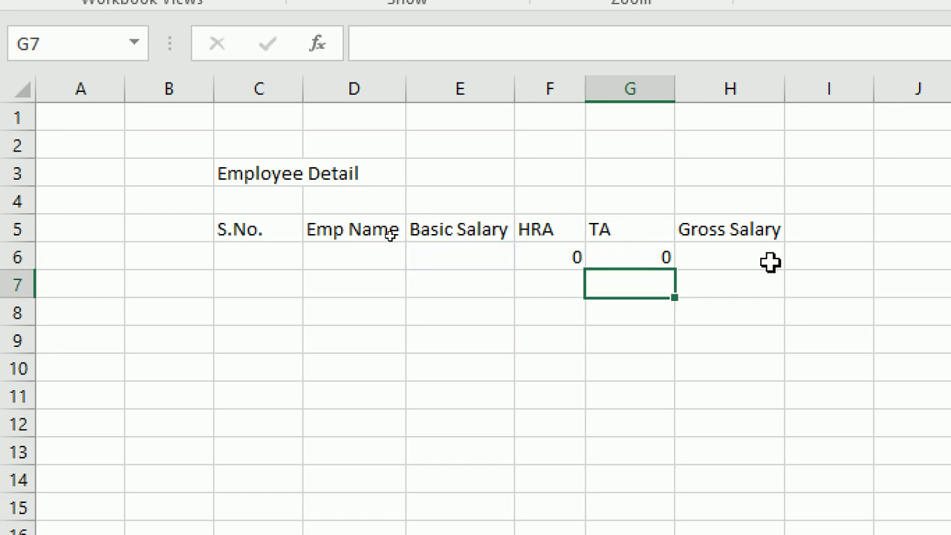
Enter Gross Salary as =SUM(E6:G6) in H6.
click(752, 259)
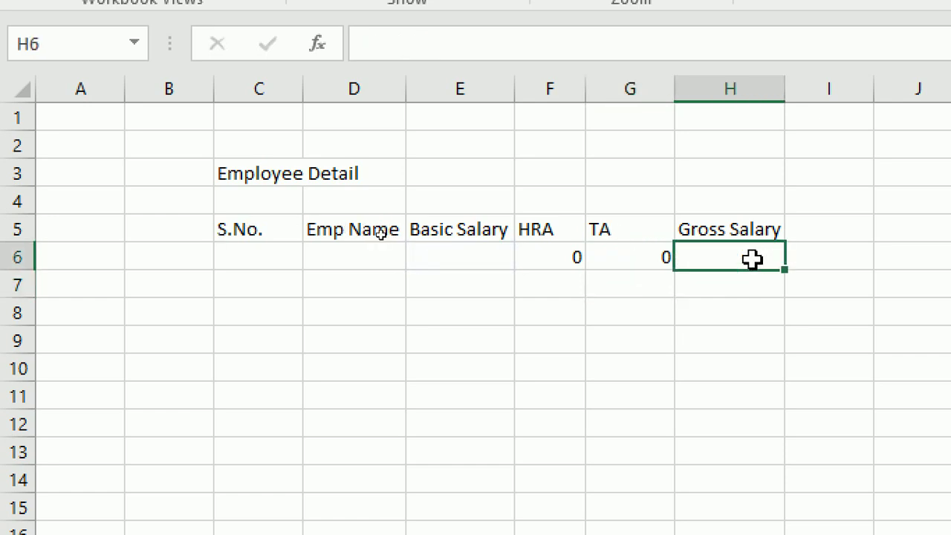
text(=)
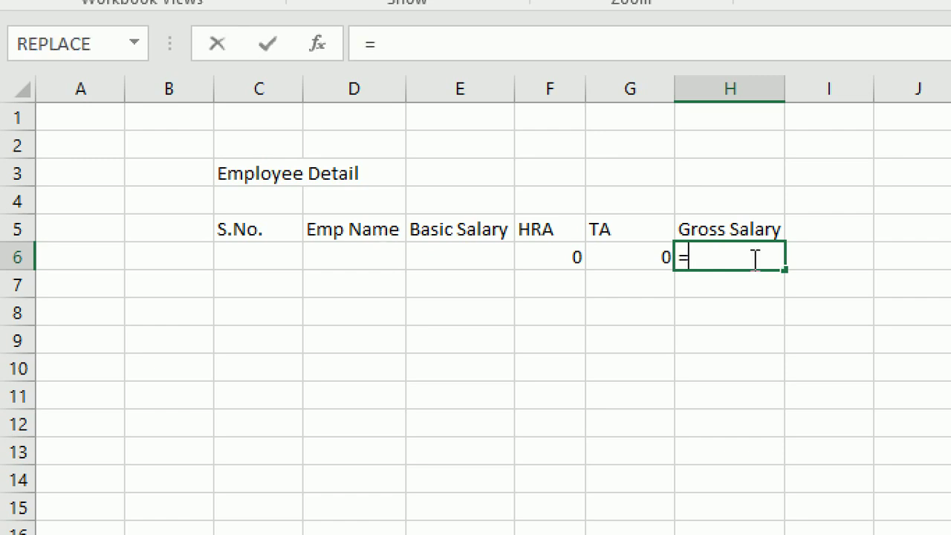
text(sum)
key(Tab)
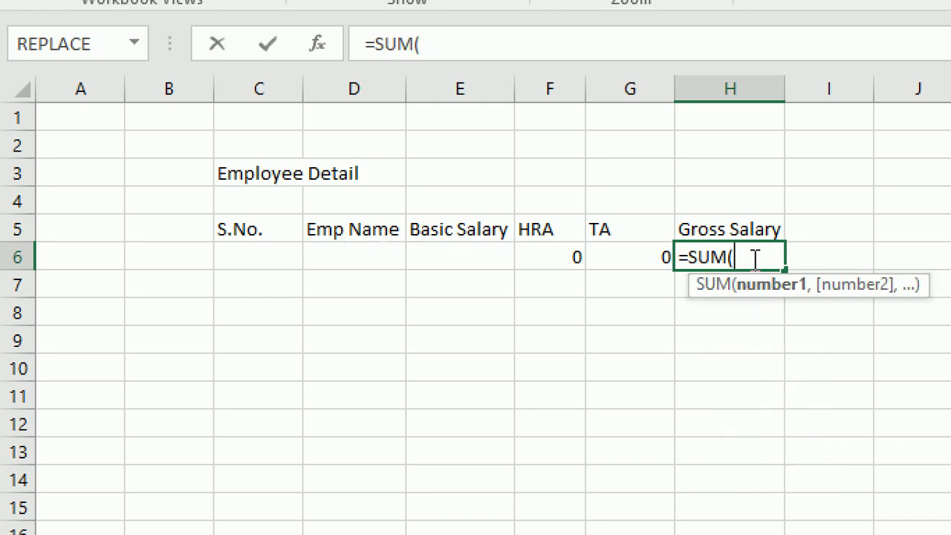
drag(422, 257, 624, 250)
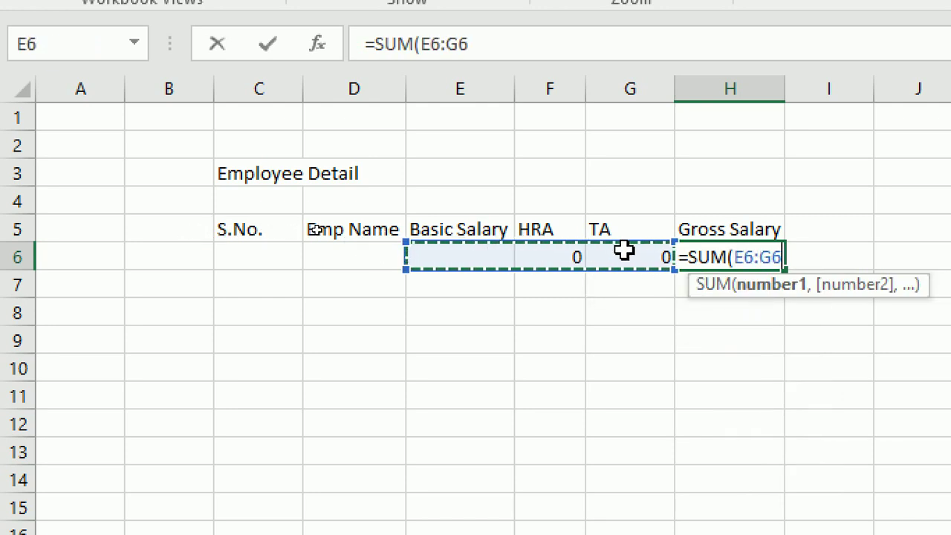
text())
key(Return)
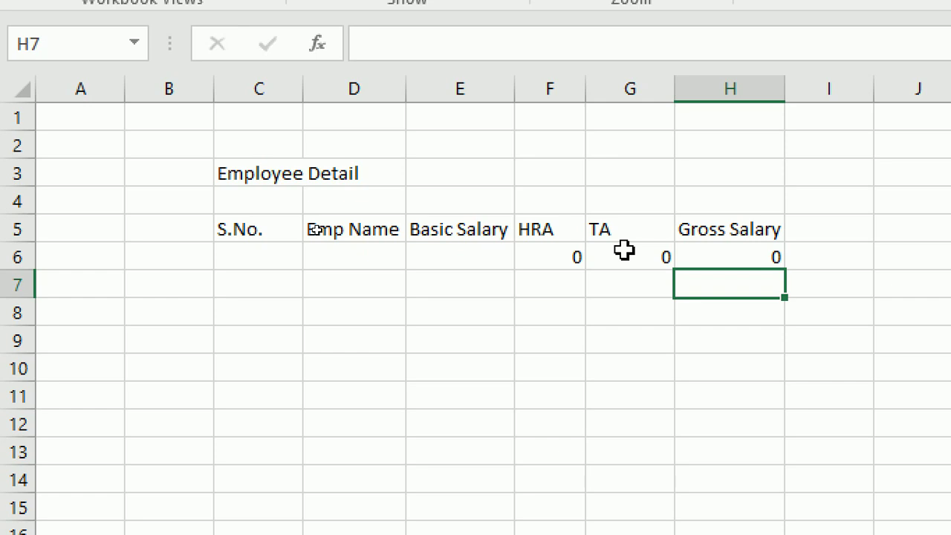
click(283, 173)
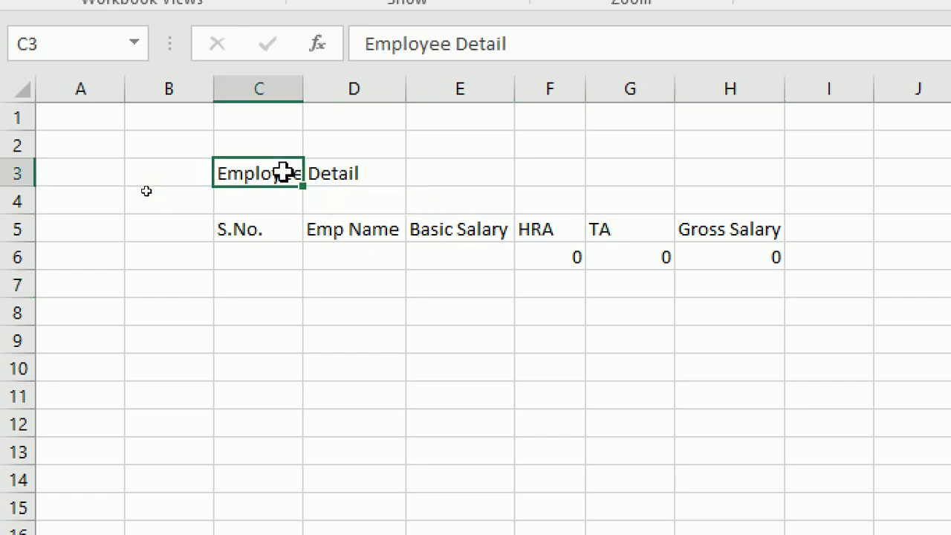
Merge and centre the Employee Detail title across C3:H3, keeping column C narrow.
double_click(304, 87)
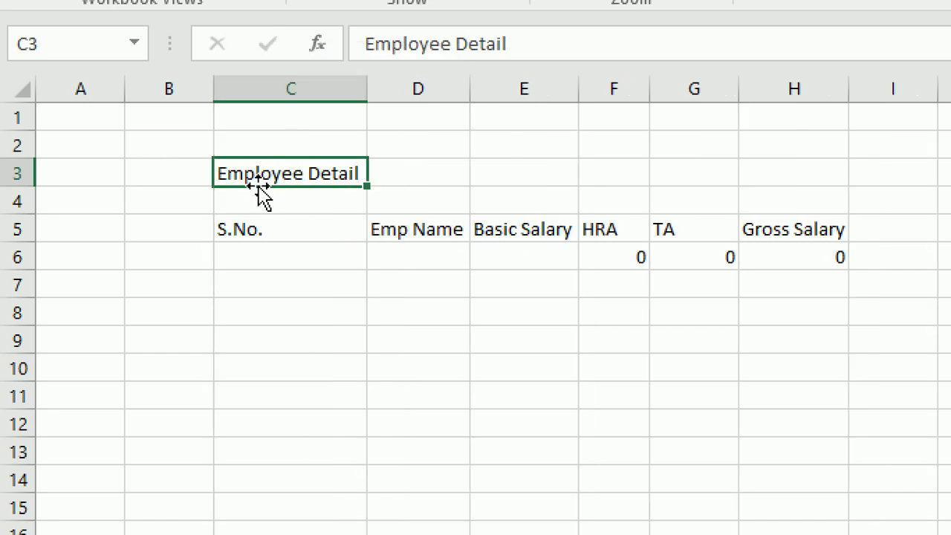
drag(257, 176, 804, 174)
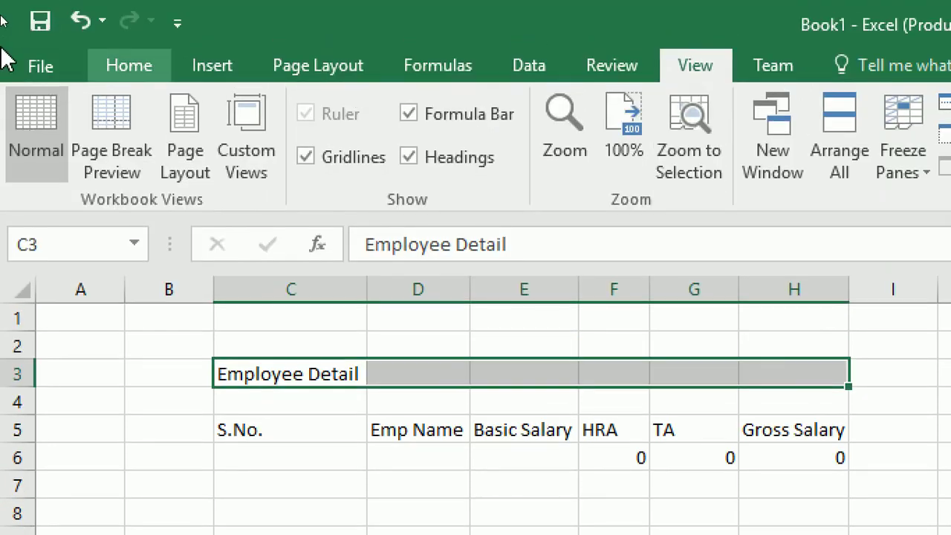
click(141, 69)
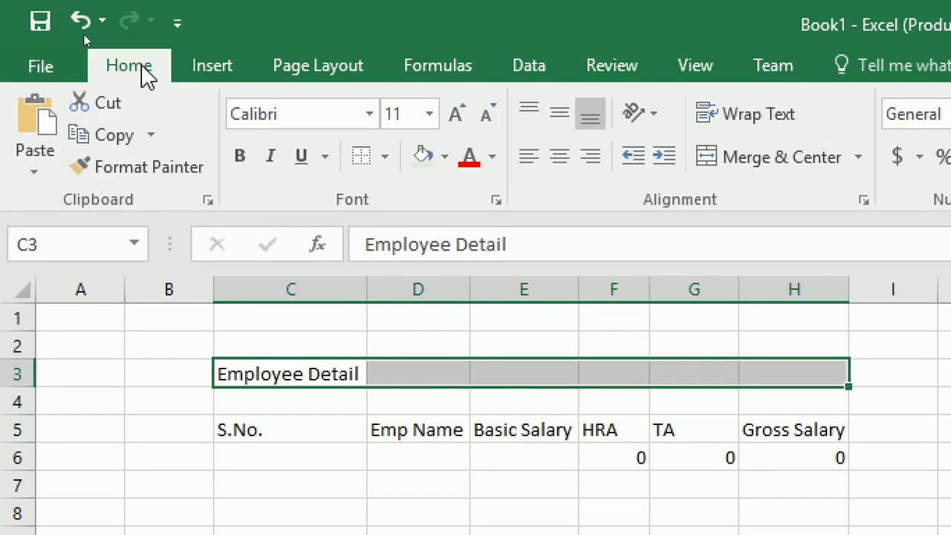
click(724, 156)
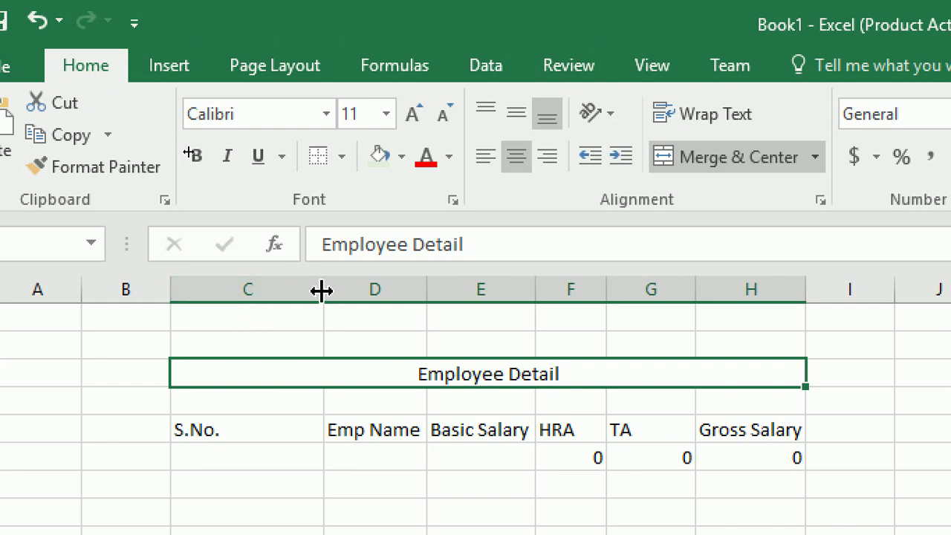
drag(318, 277, 249, 290)
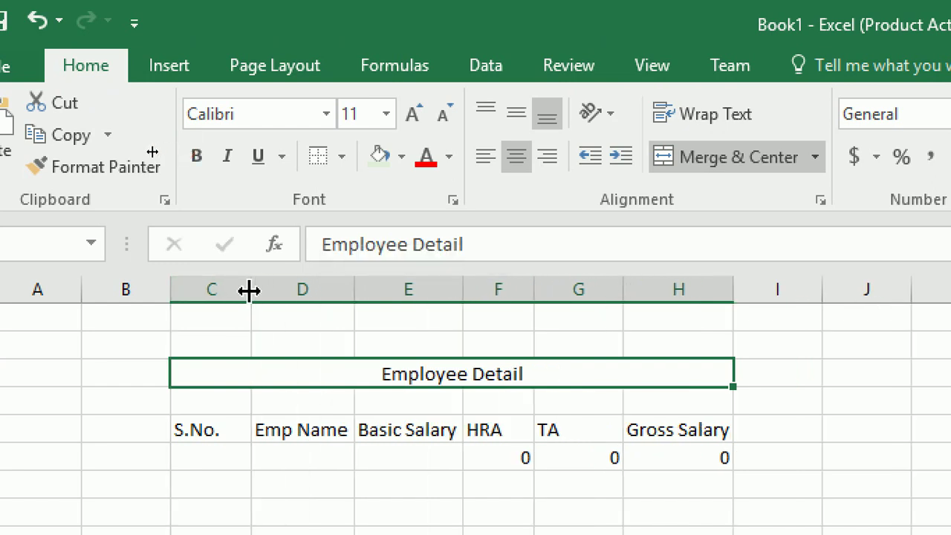
click(249, 290)
Give the Employee Detail title a gold fill and bold text.
click(401, 156)
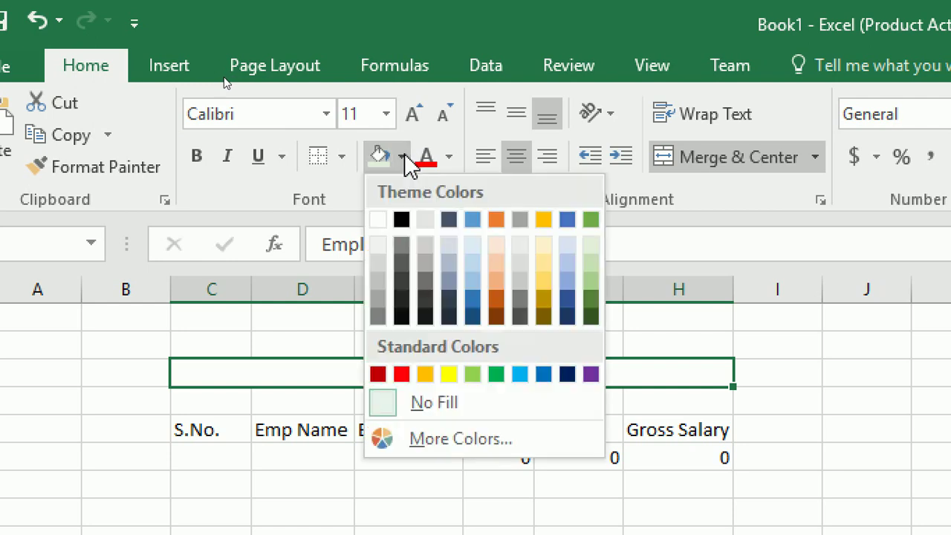
click(545, 277)
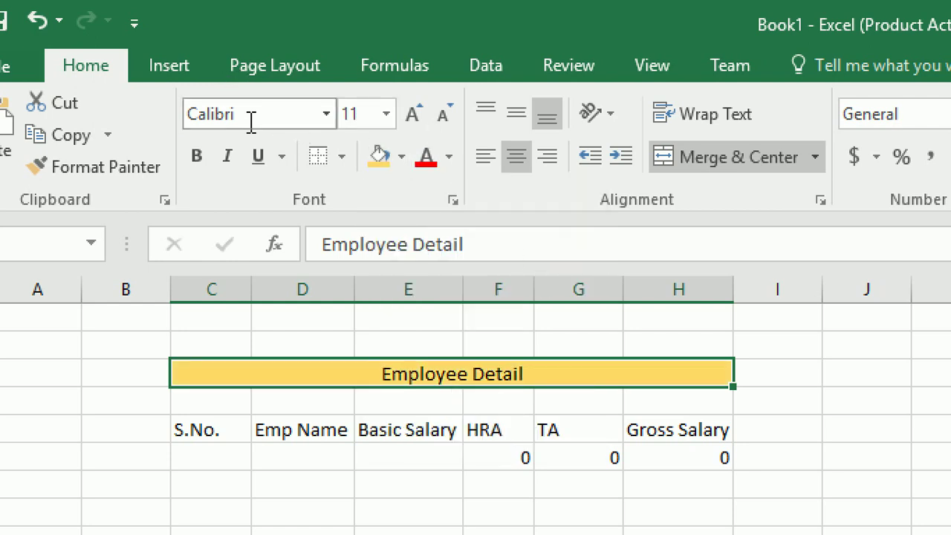
click(199, 156)
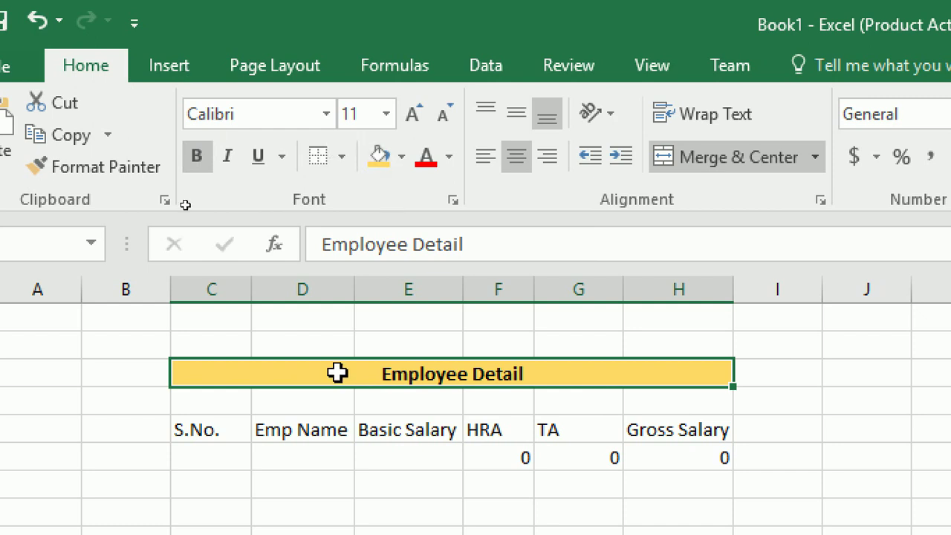
drag(176, 429, 660, 425)
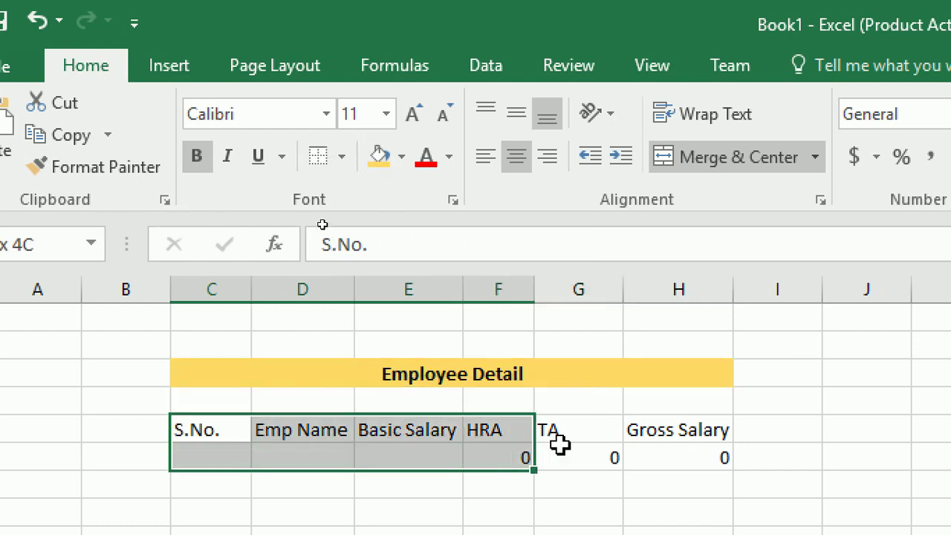
Apply light gold fills to table rows, leaving pale gold bands across rows 7 and 9.
click(403, 156)
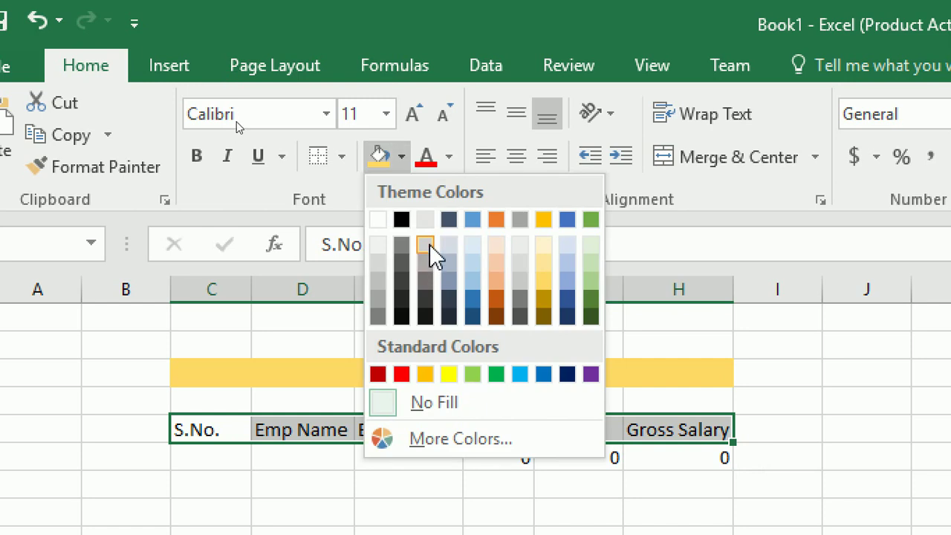
click(548, 240)
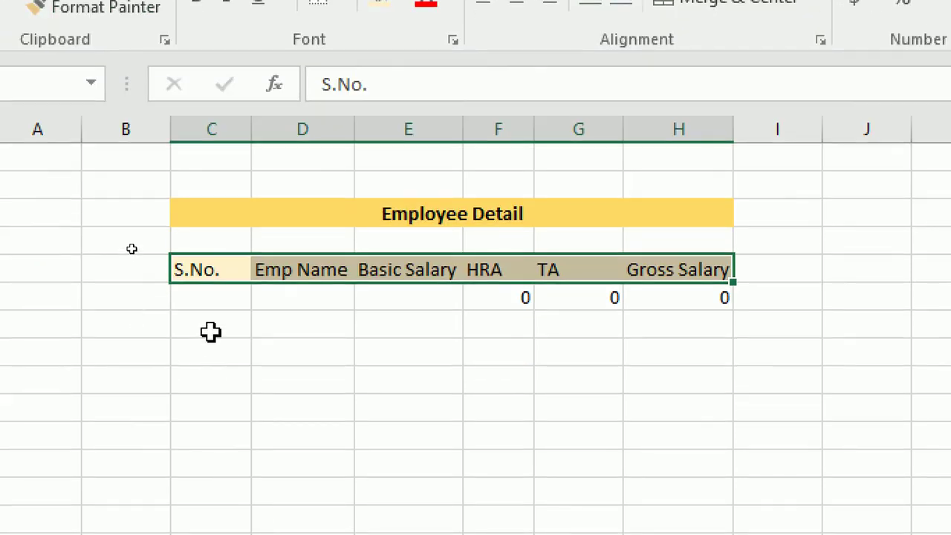
click(194, 329)
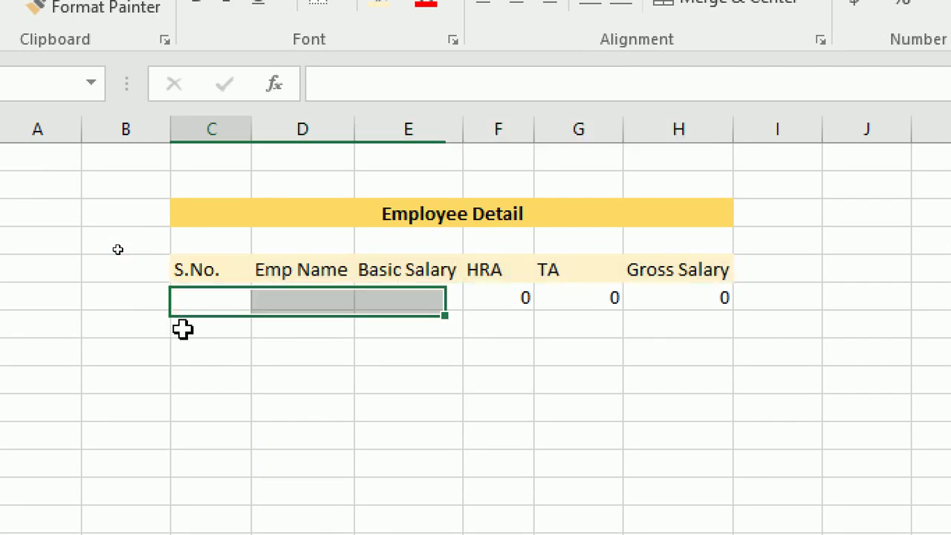
drag(199, 329, 691, 325)
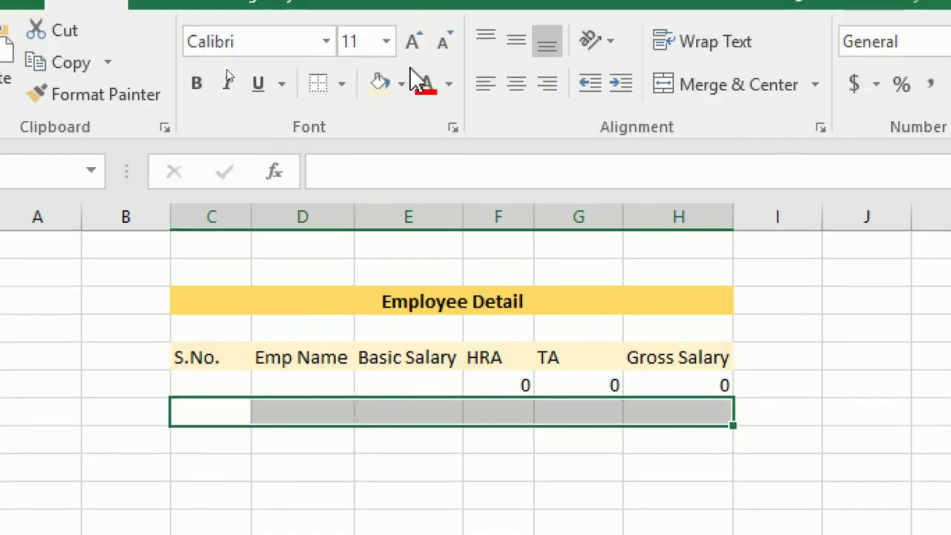
click(403, 87)
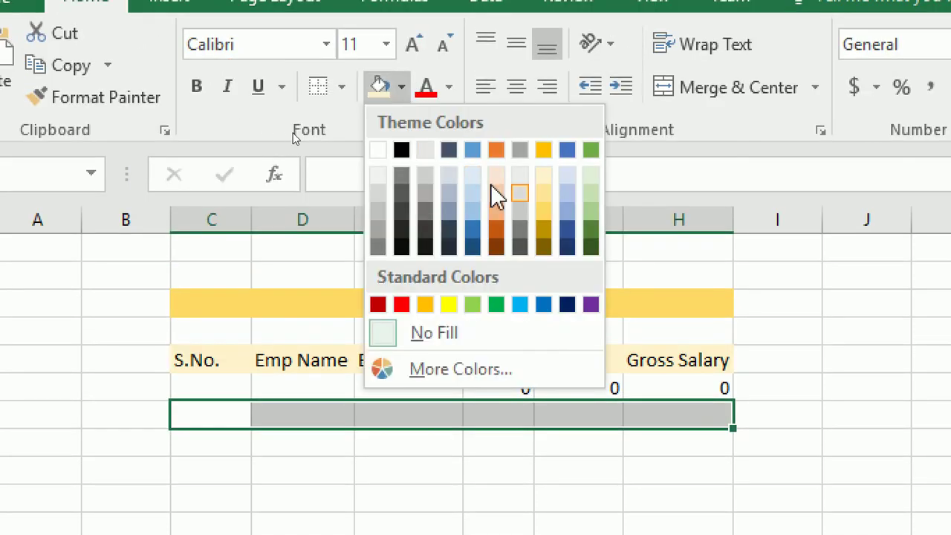
click(542, 175)
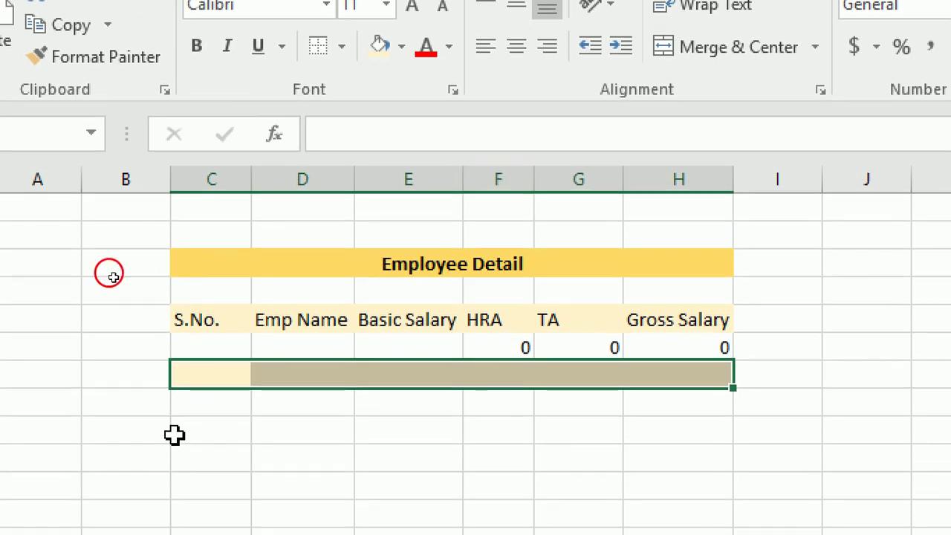
drag(174, 435, 683, 423)
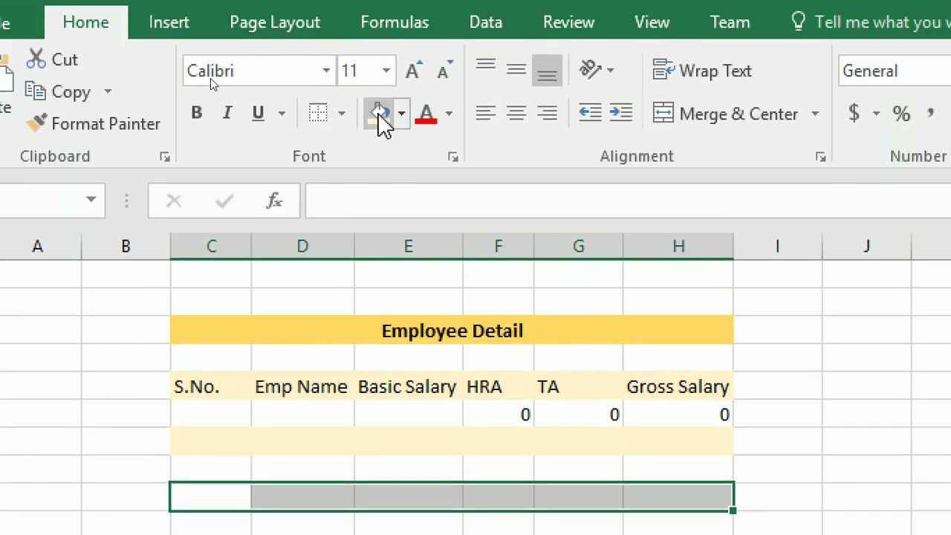
click(380, 115)
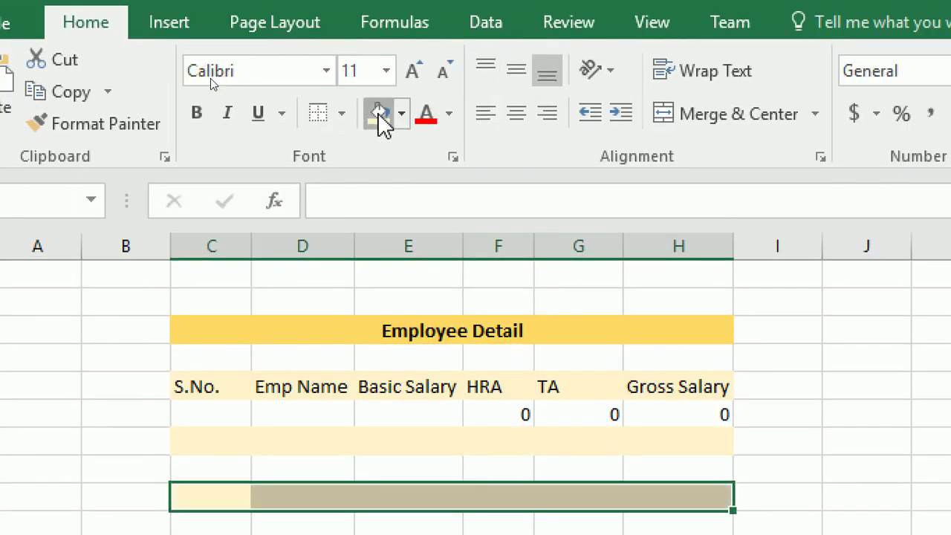
Make header row C5:H5 bold with a light orange fill.
drag(191, 388, 709, 387)
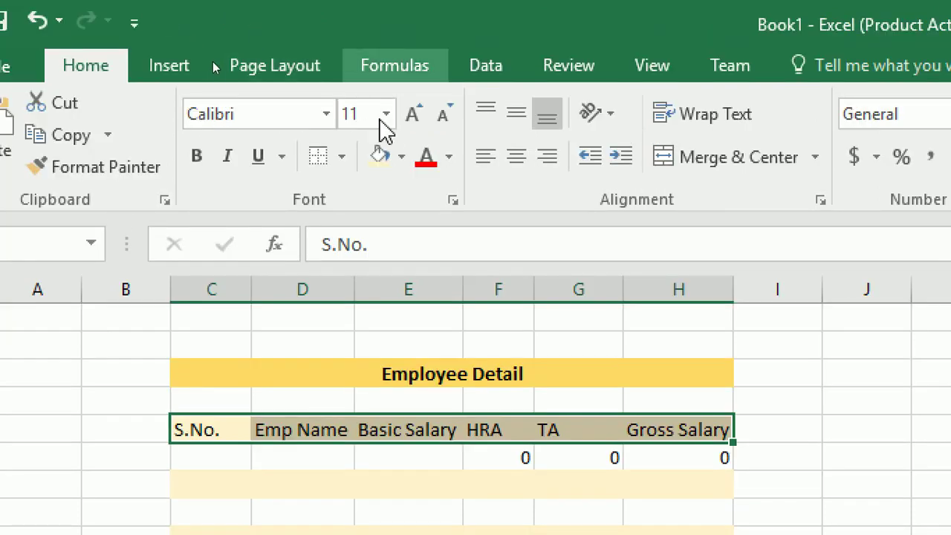
click(401, 156)
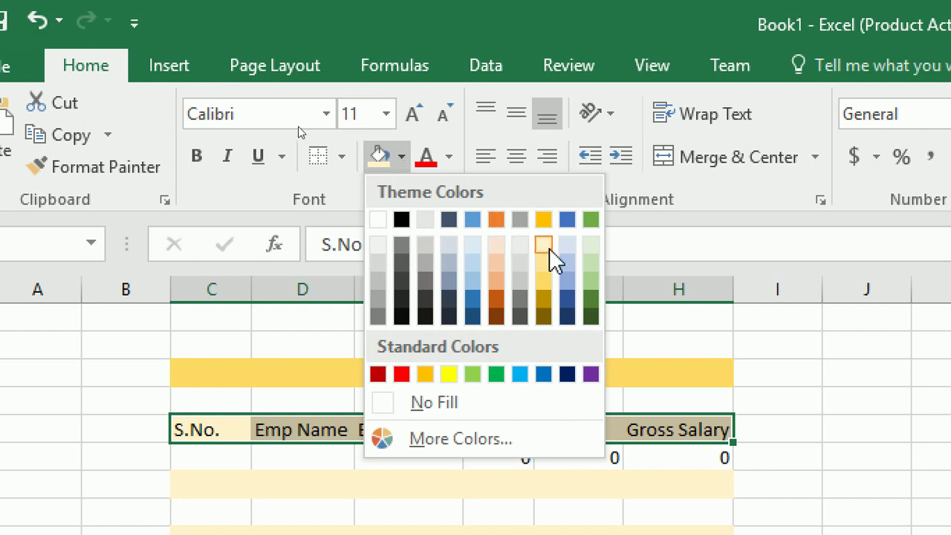
click(499, 263)
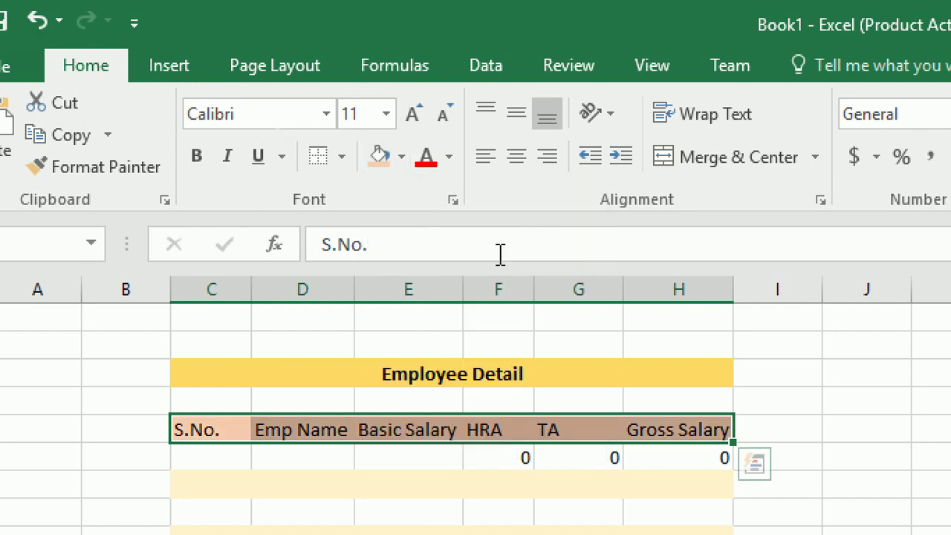
click(191, 154)
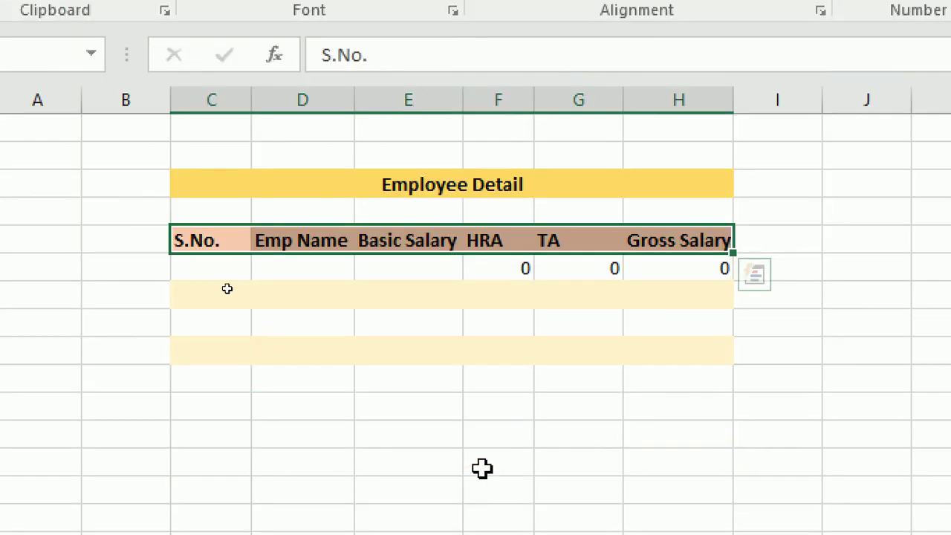
Apply All Borders to the table C5:H10 and centre its headings and values.
drag(191, 232, 716, 348)
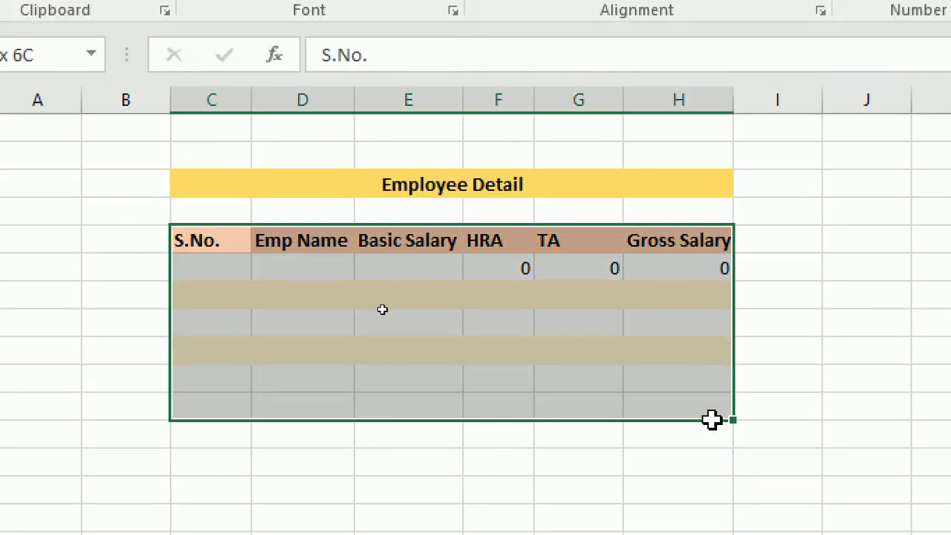
drag(702, 396, 701, 381)
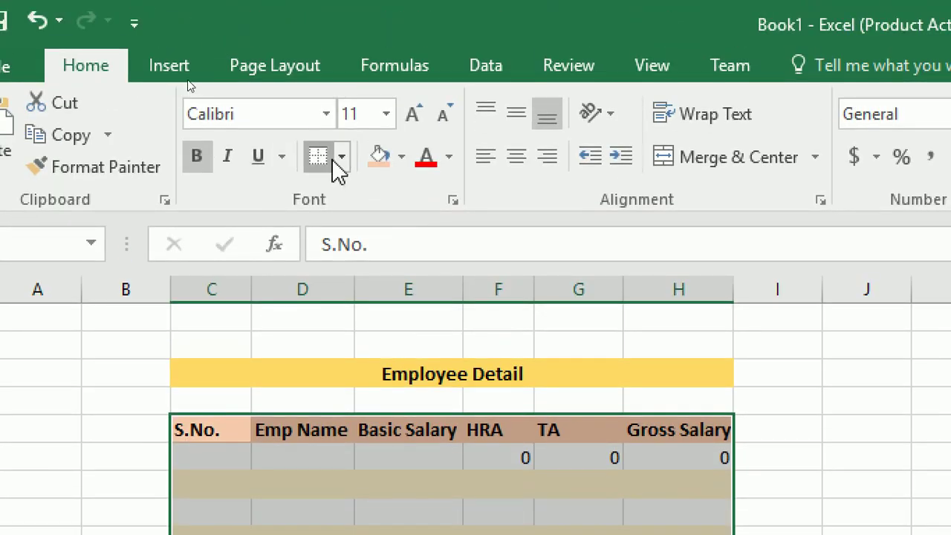
click(348, 157)
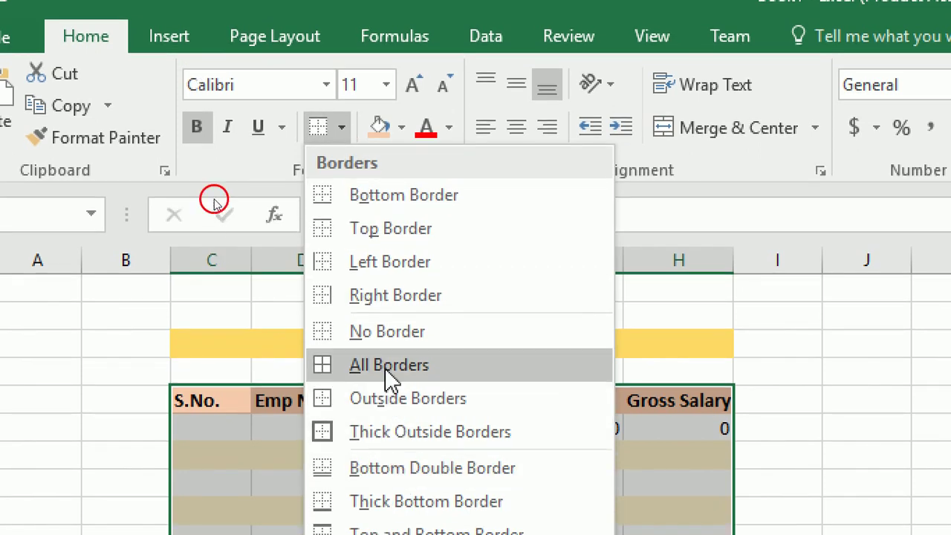
click(386, 368)
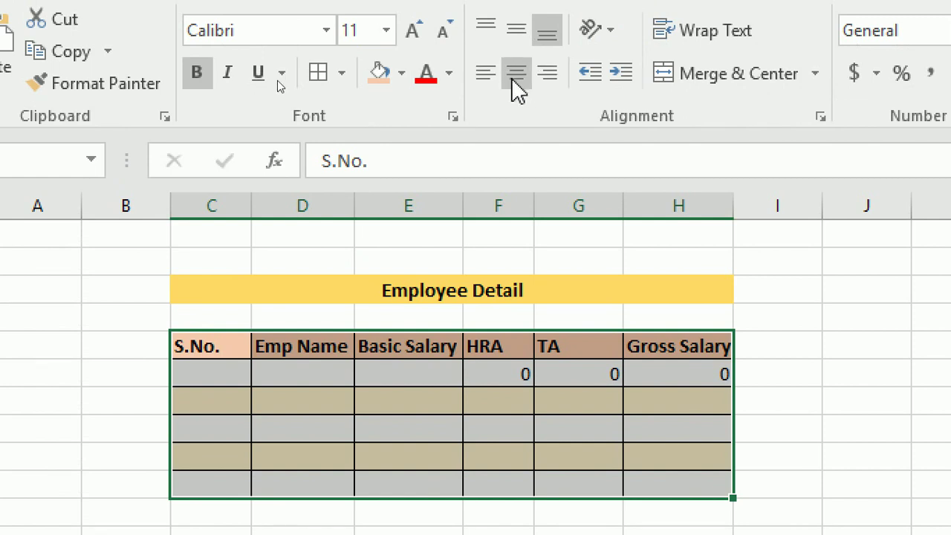
click(512, 75)
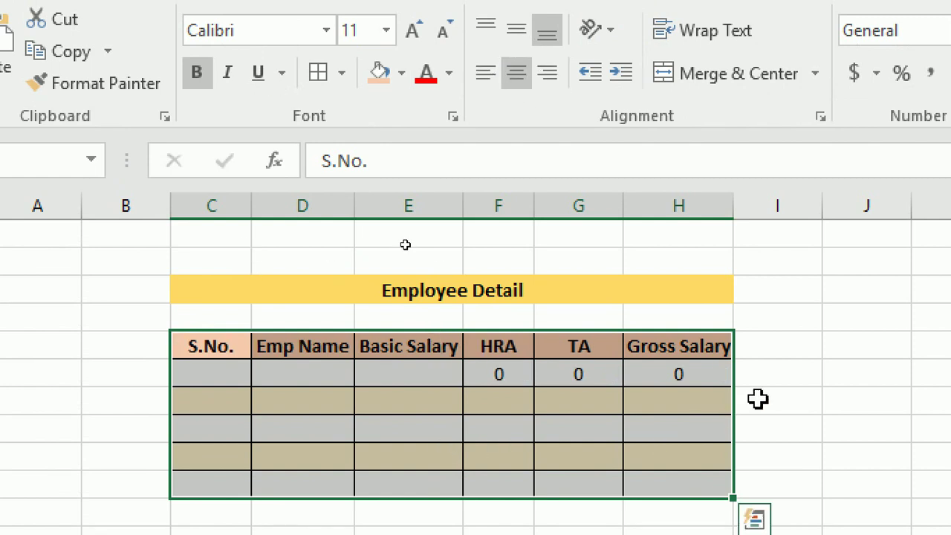
click(648, 371)
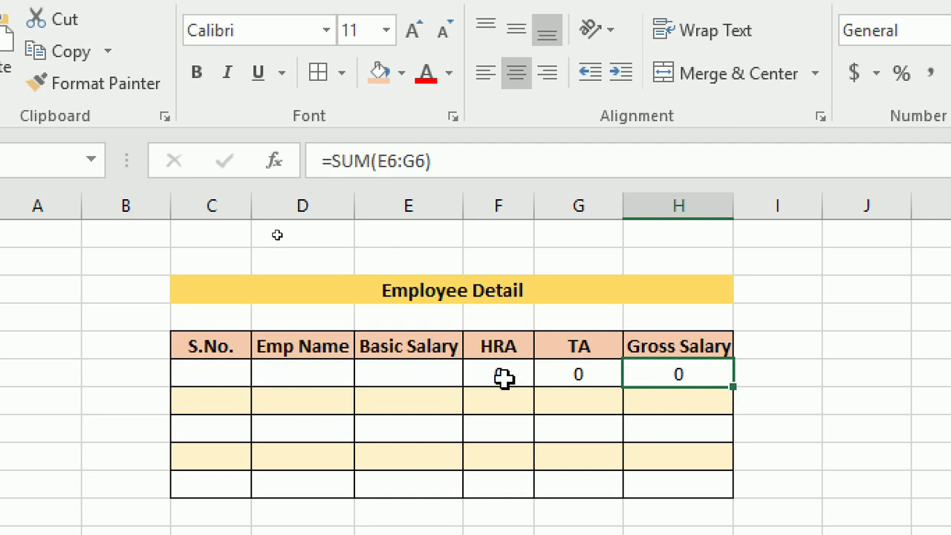
Fill the HRA, TA and Gross Salary formulas in F6:H6 down to row 10.
drag(501, 376, 683, 380)
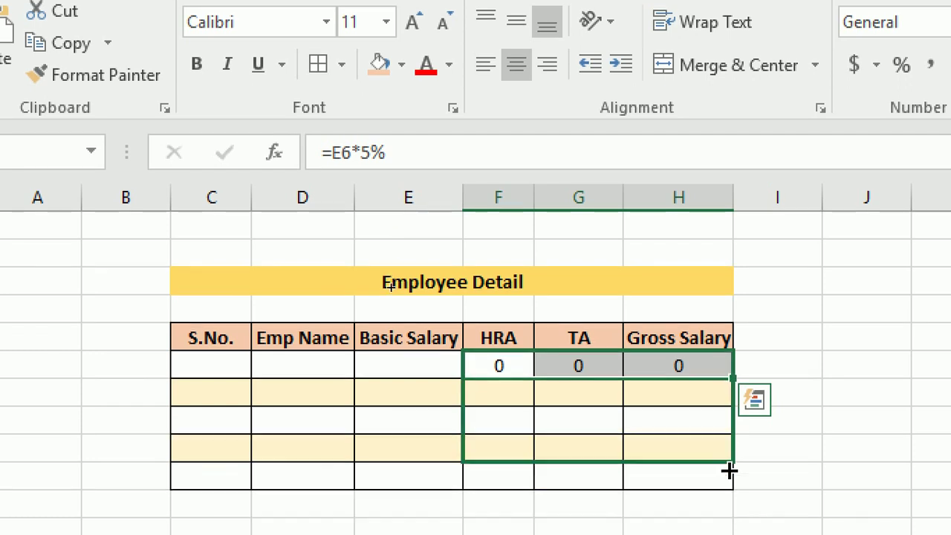
drag(734, 387, 728, 490)
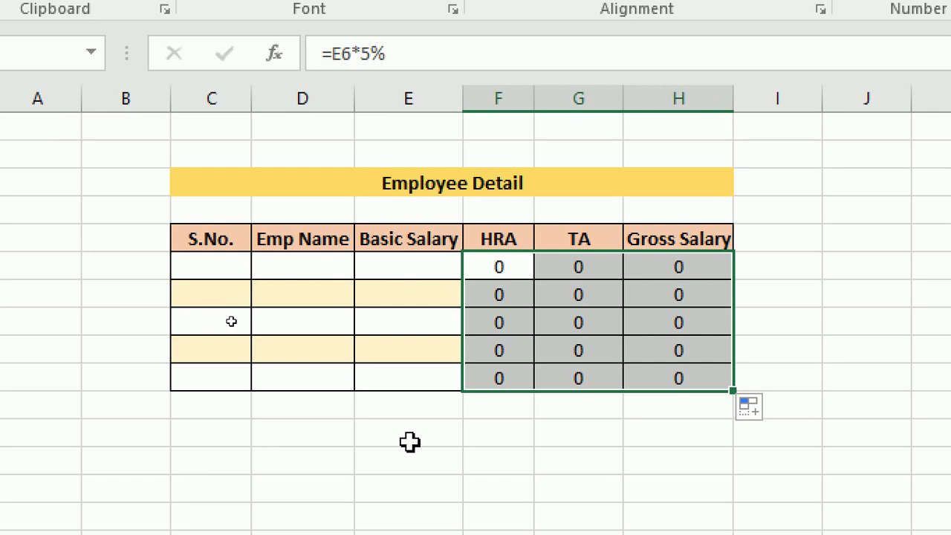
click(409, 442)
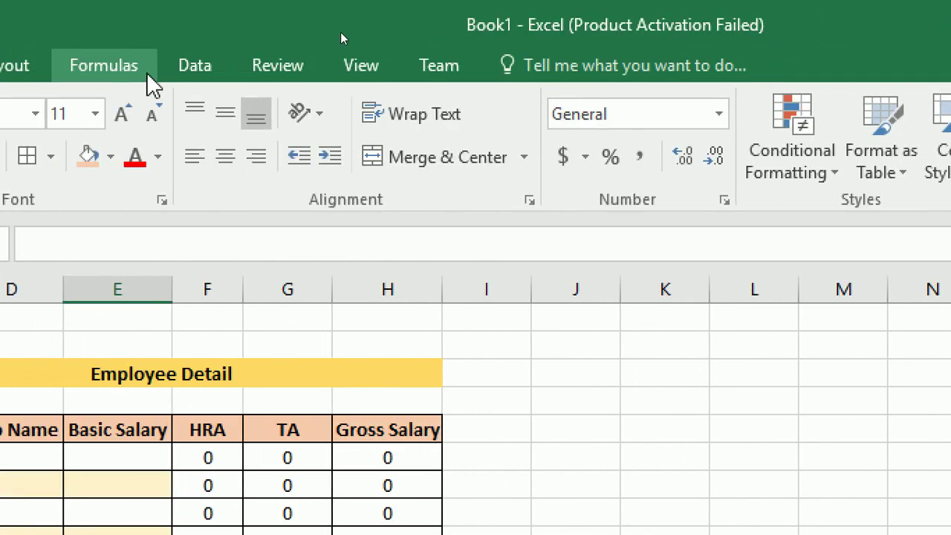
Stop recording Macro3 from the View tab's Macros menu.
click(364, 52)
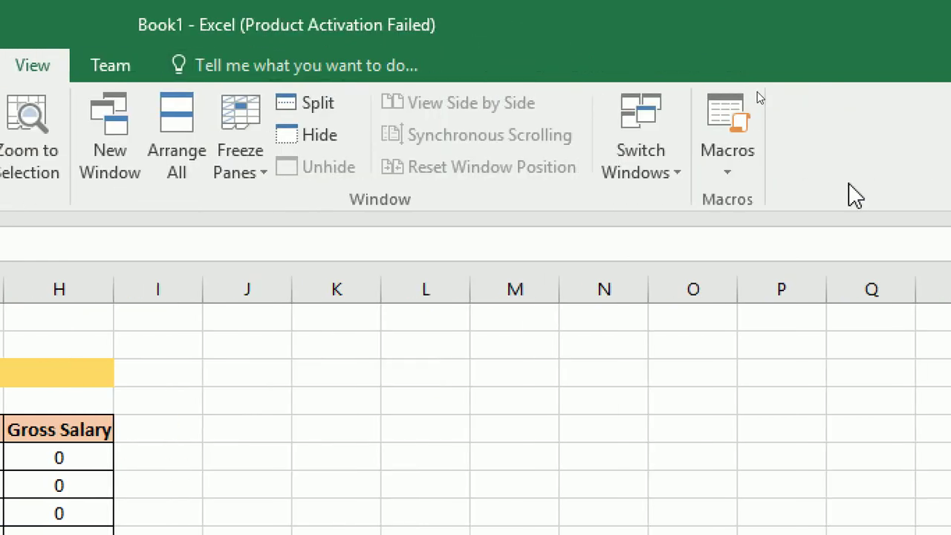
click(721, 169)
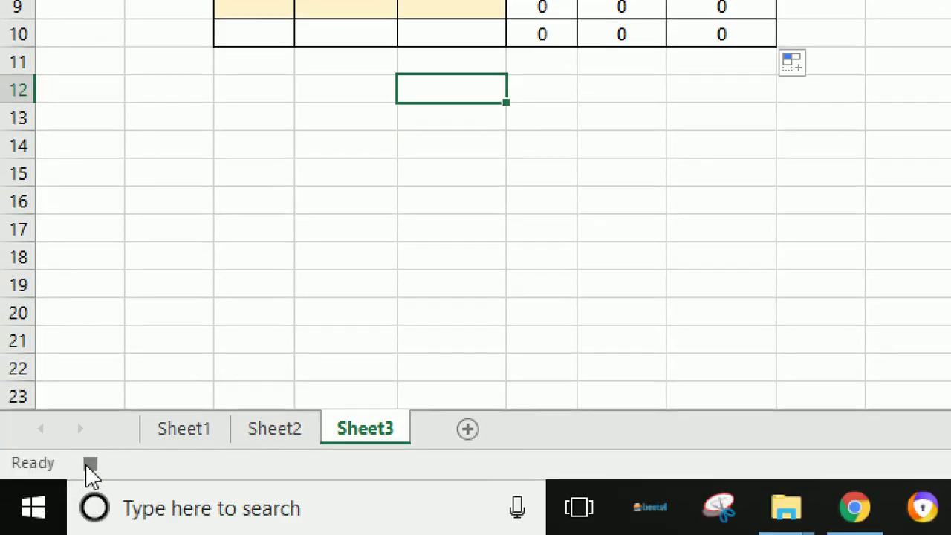
click(89, 464)
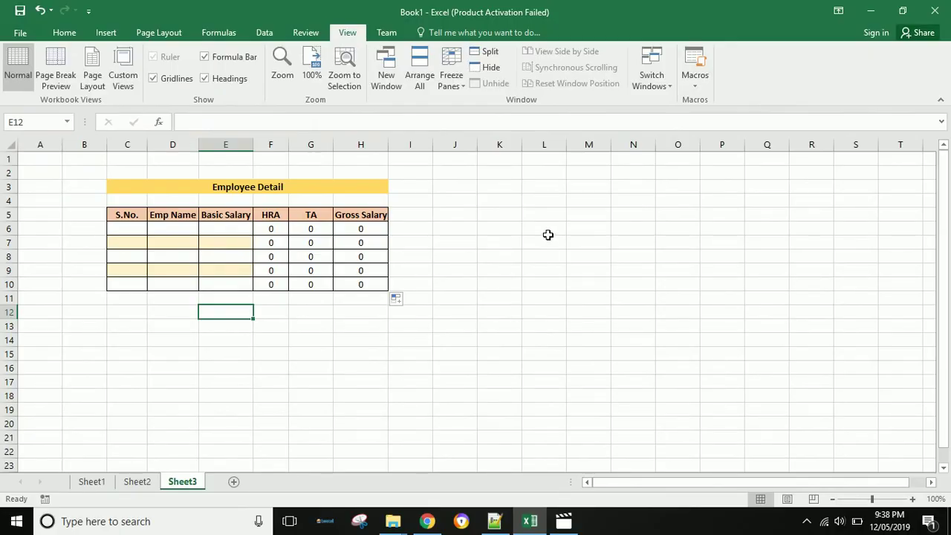
Run Macro3 from cell L6 to build a second Employee Detail table.
click(547, 231)
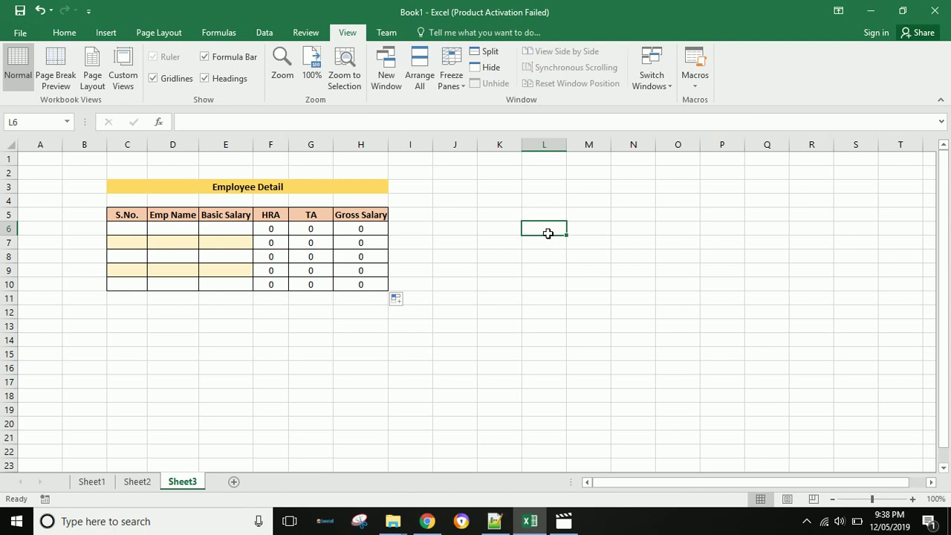
click(695, 88)
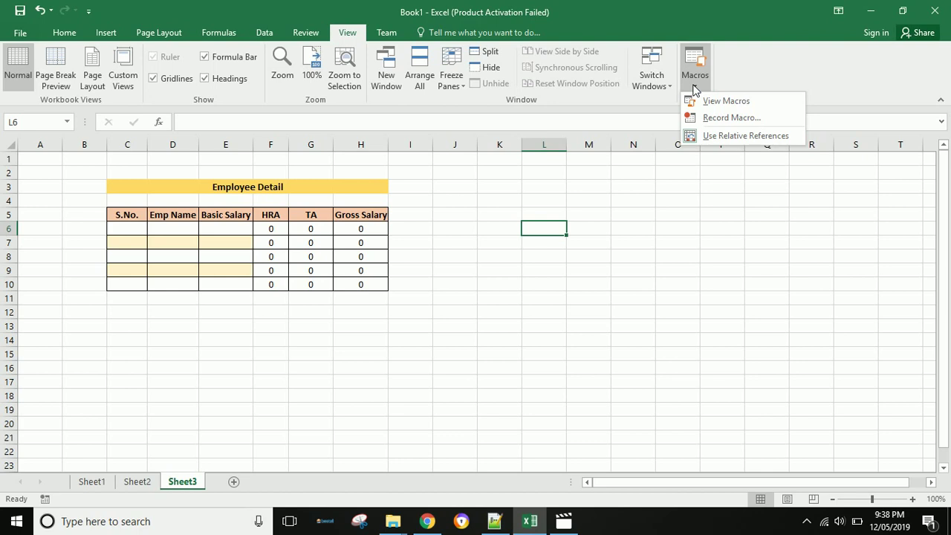
click(706, 101)
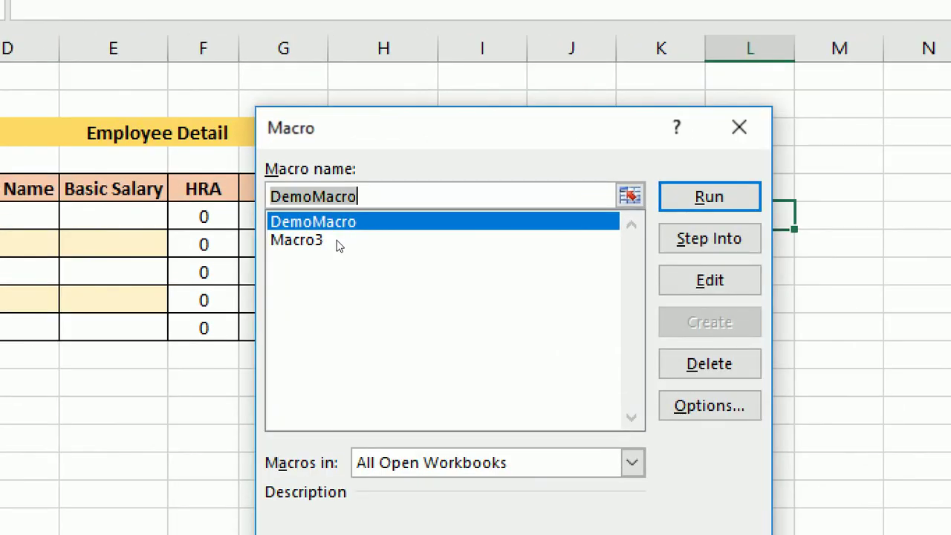
click(307, 242)
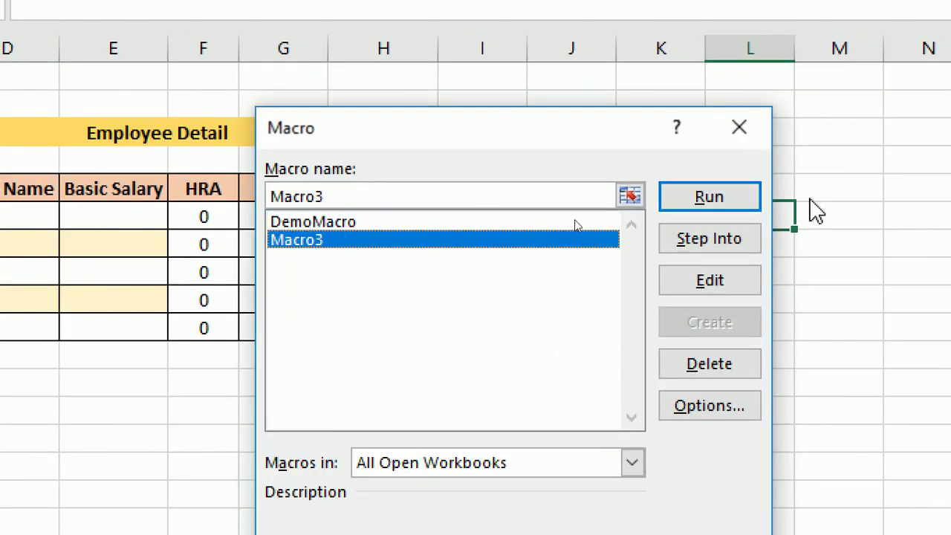
click(711, 199)
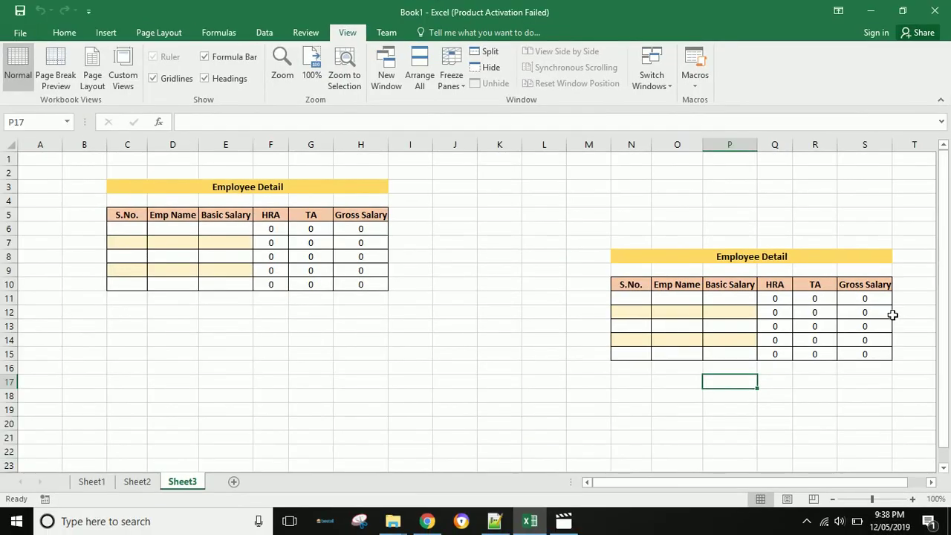
On Sheet3, enter basic salaries 15000 in P11 and 20000 in P12.
click(138, 482)
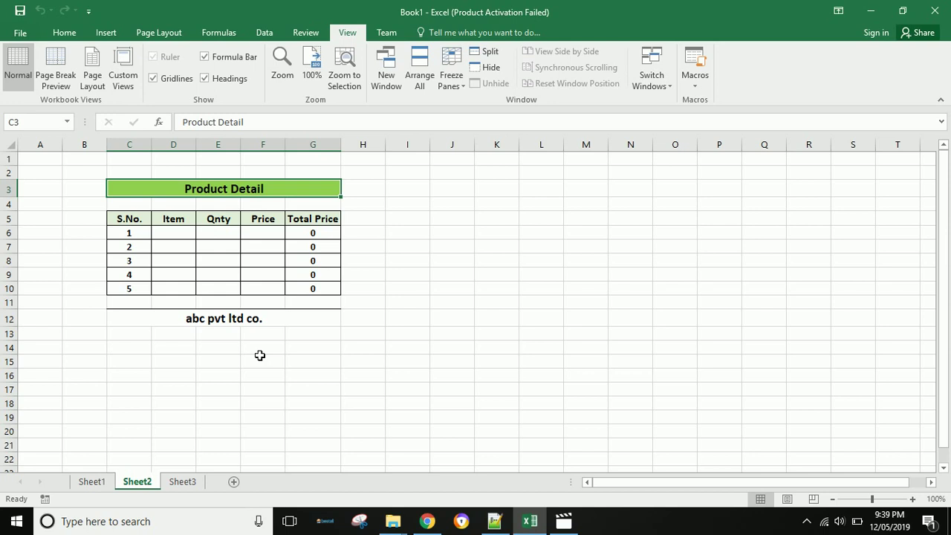
click(189, 481)
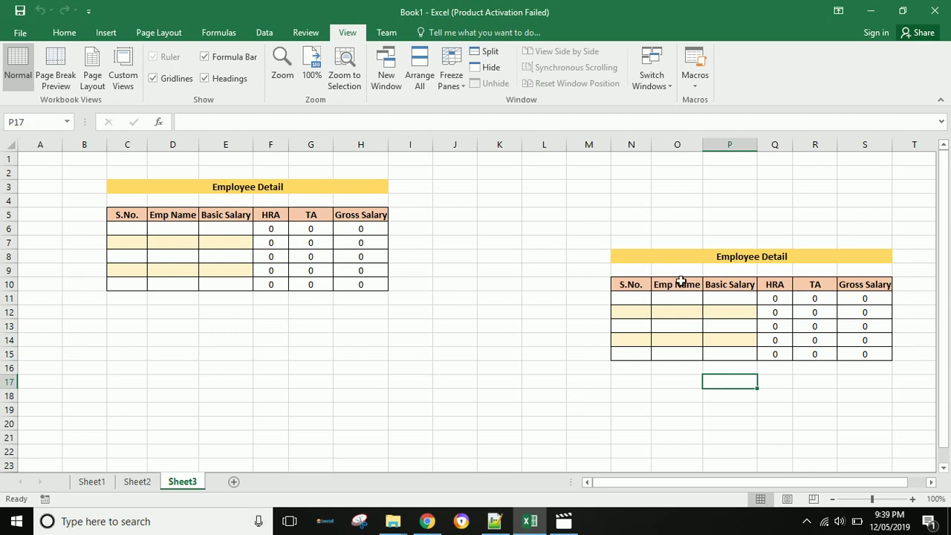
click(770, 303)
click(734, 300)
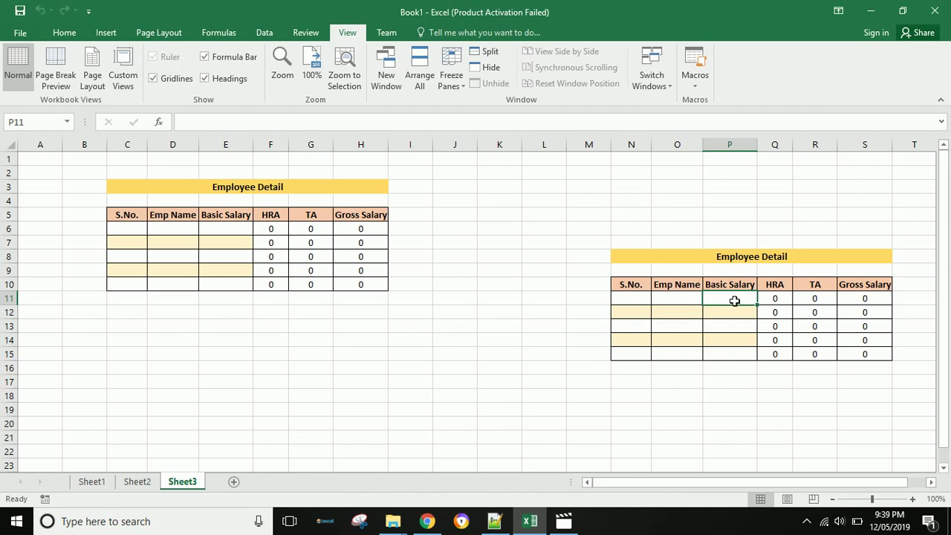
text(15000)
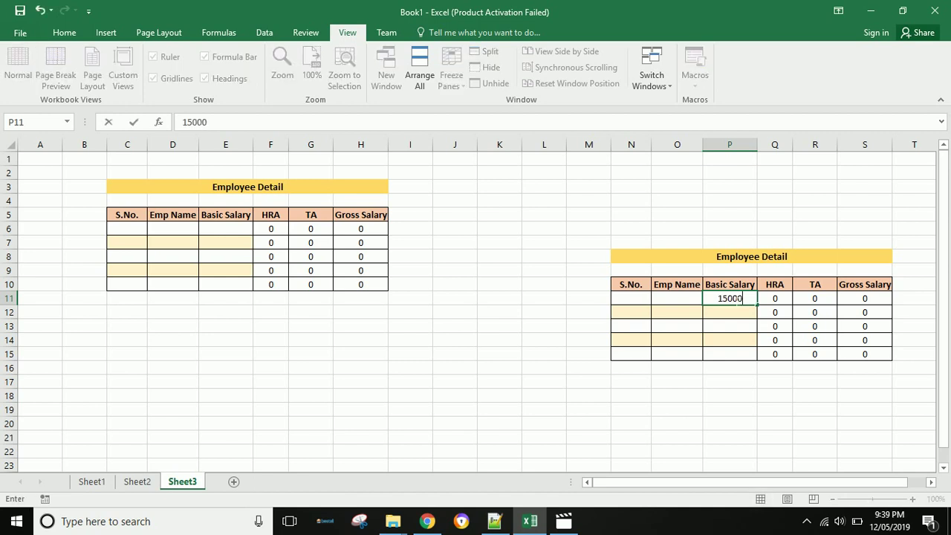
key(Return)
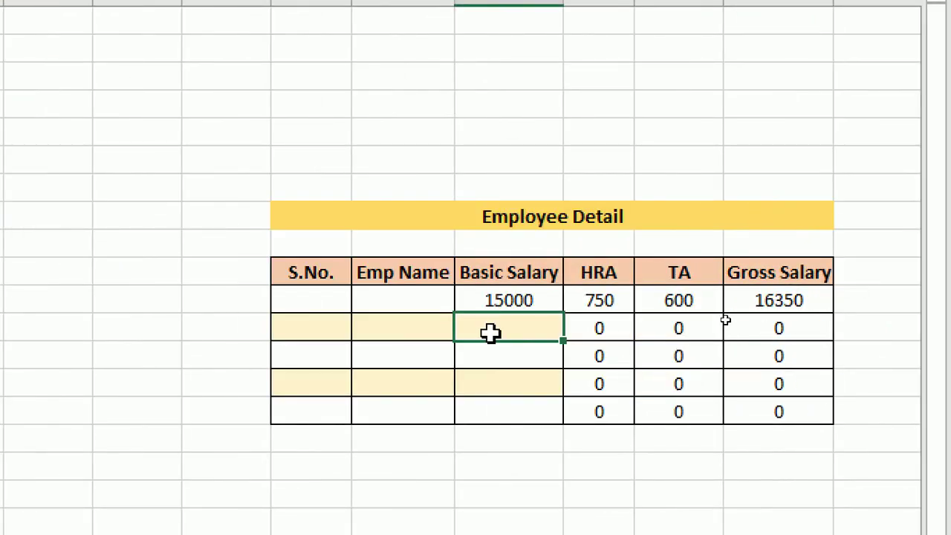
text(20000)
key(Return)
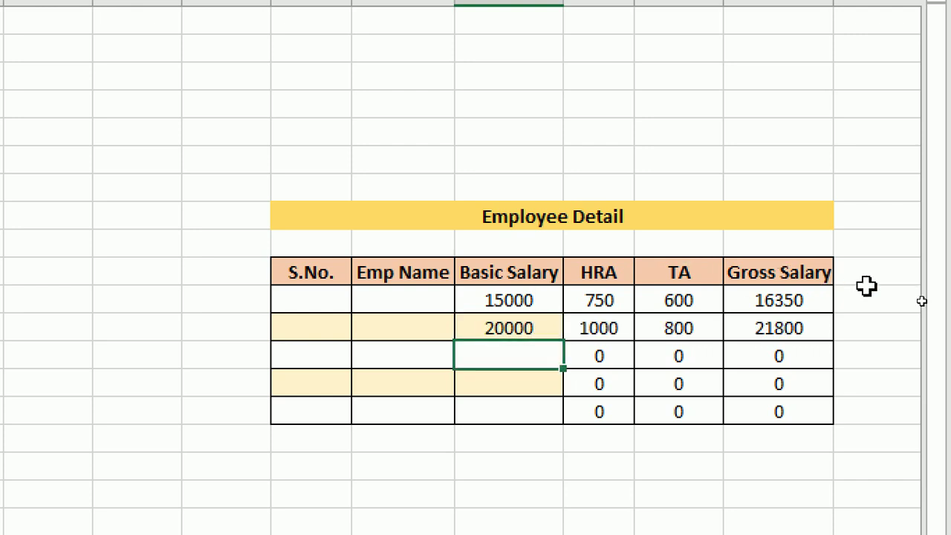